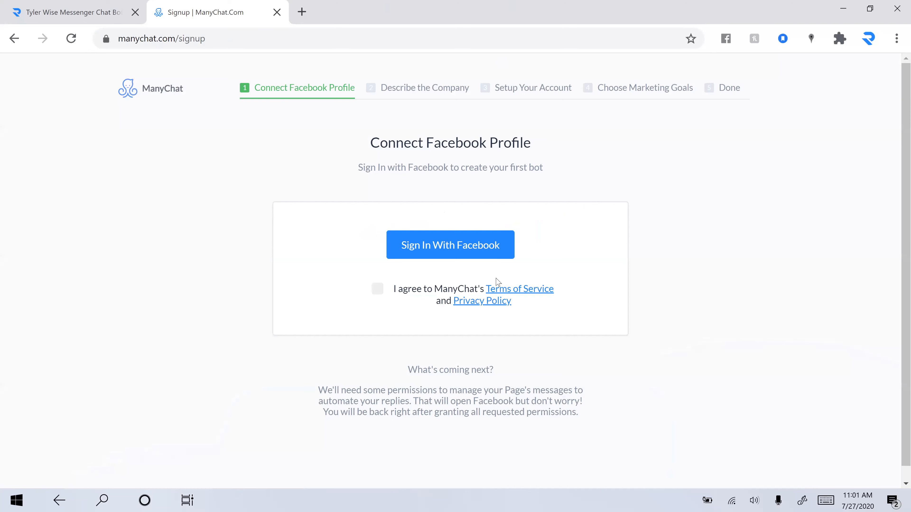
Step: Accept the terms and sign in to ManyChat with Facebook
click(420, 246)
click(377, 289)
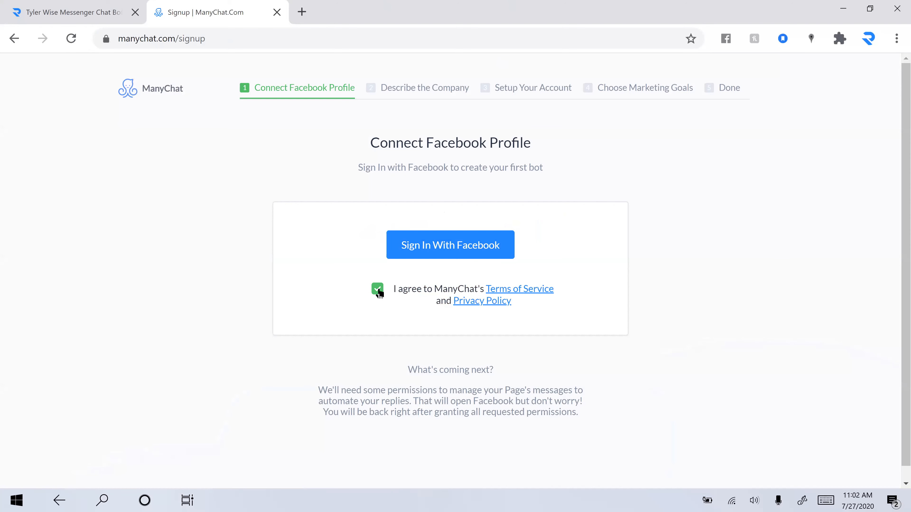
click(428, 255)
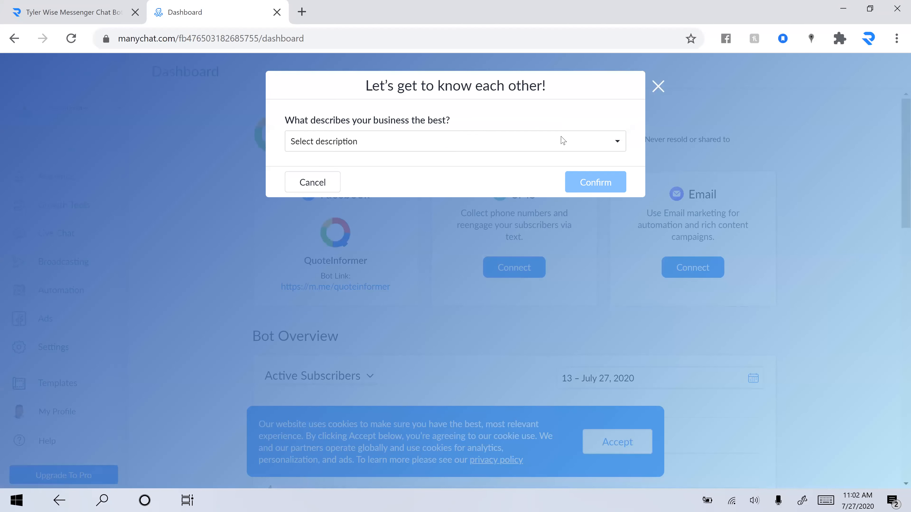
Step: Set the business description to Other with custom text 'Business' and confirm it
click(563, 141)
click(370, 183)
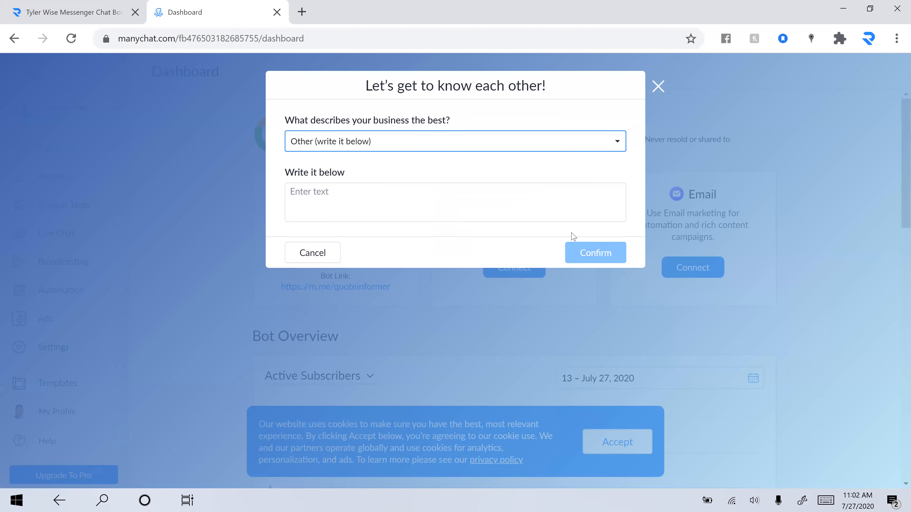
click(478, 184)
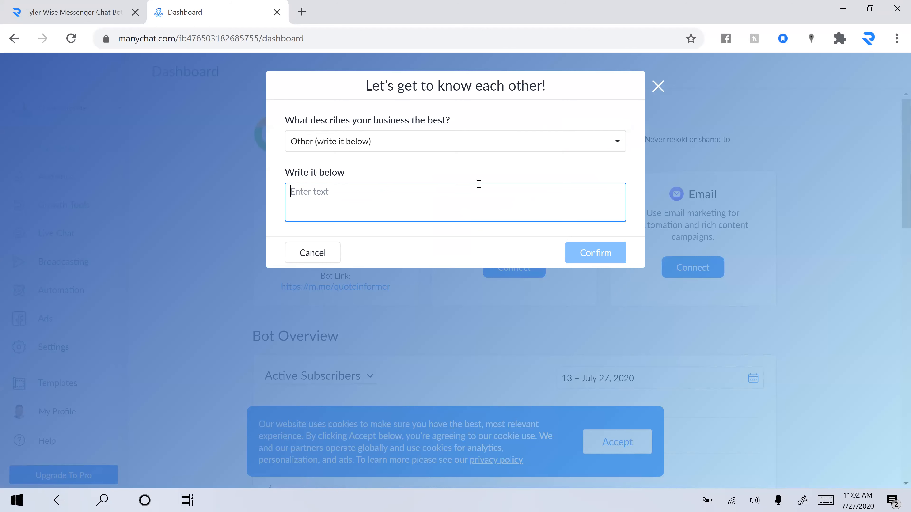
text(B)
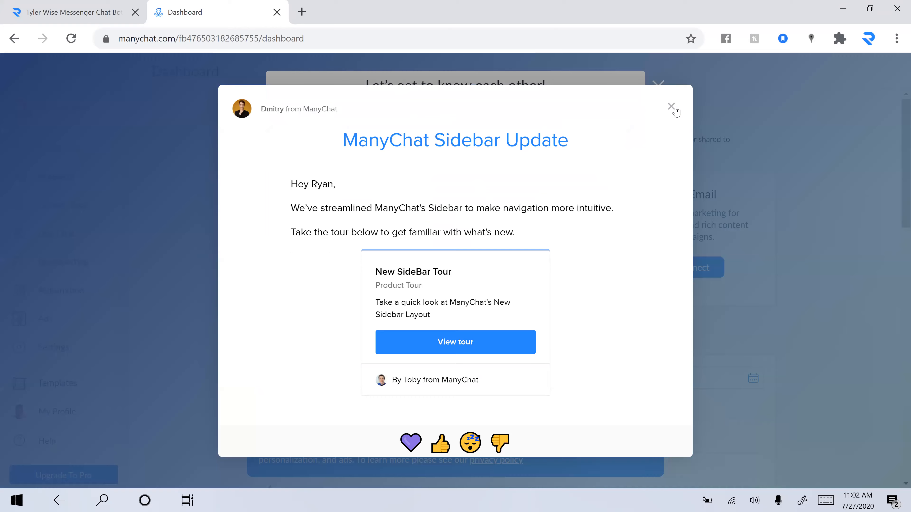
click(673, 107)
text(usiness)
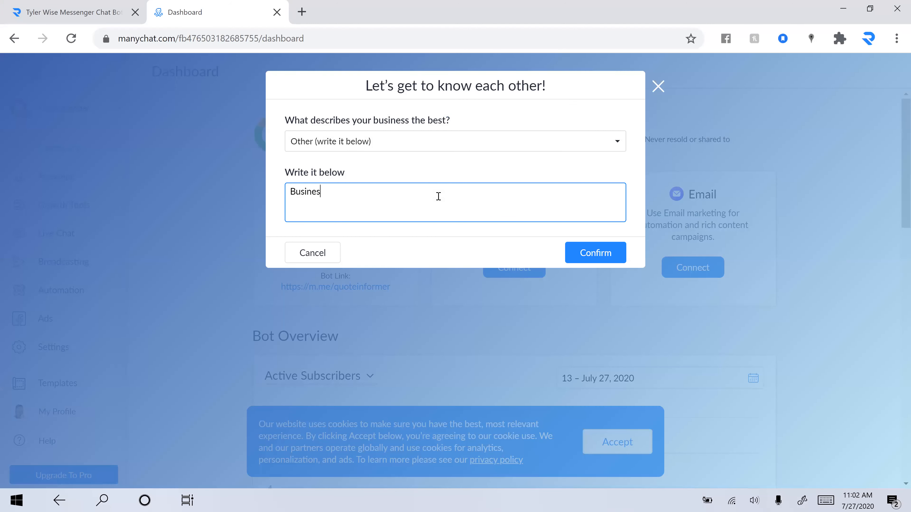
click(587, 249)
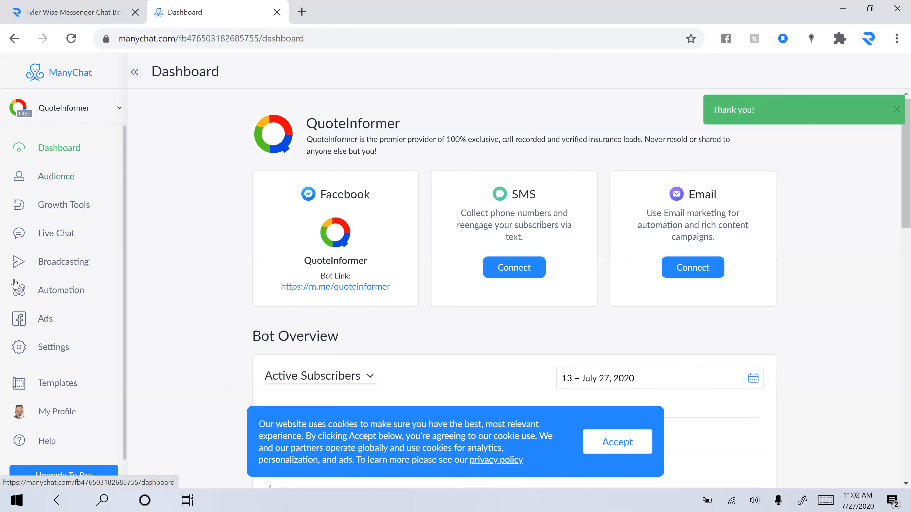
Step: Browse the bot's Integrations, Messenger and SMS settings, then show the bot account list
click(54, 345)
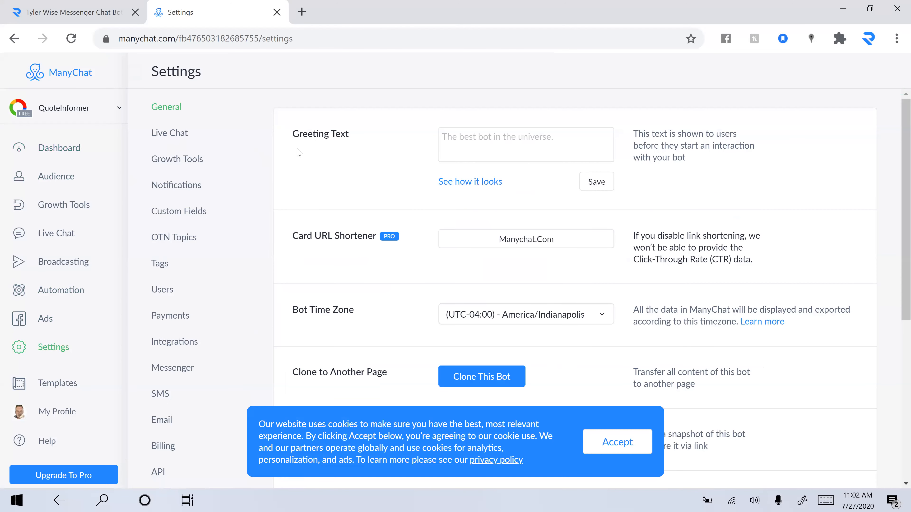
click(183, 347)
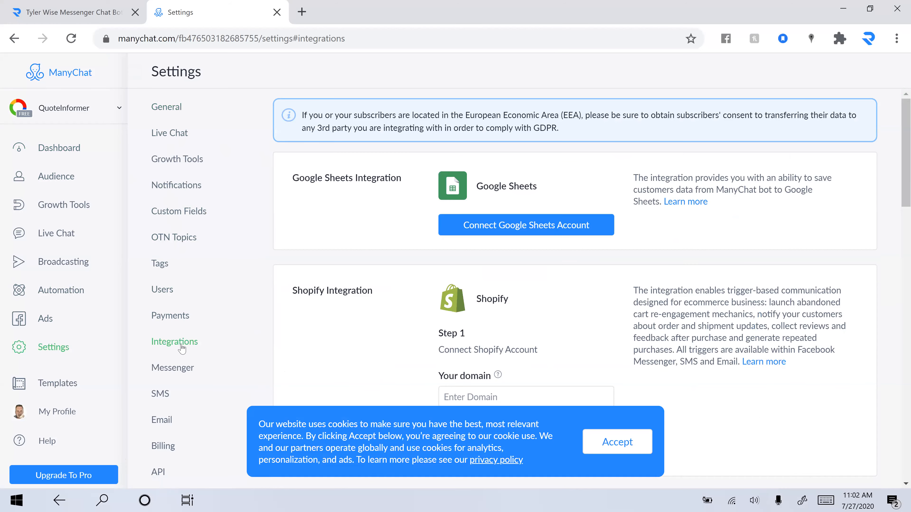
click(184, 369)
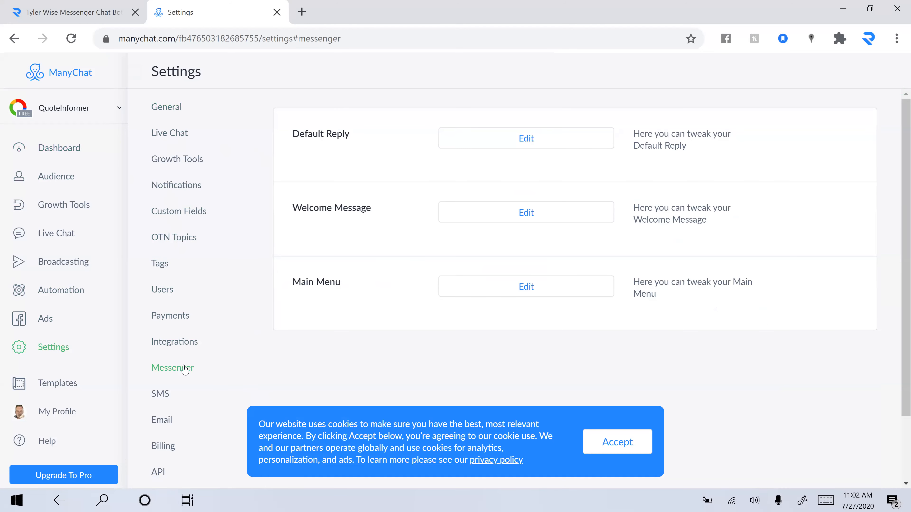
click(154, 401)
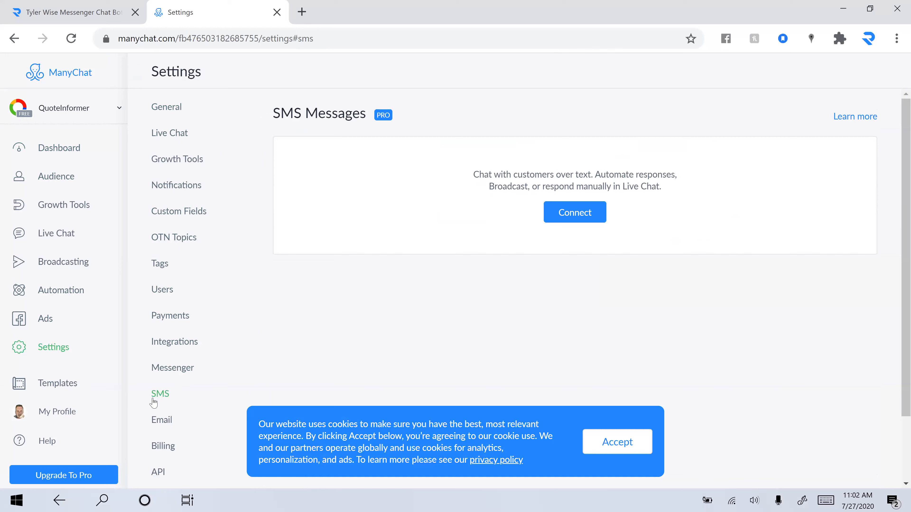
click(89, 108)
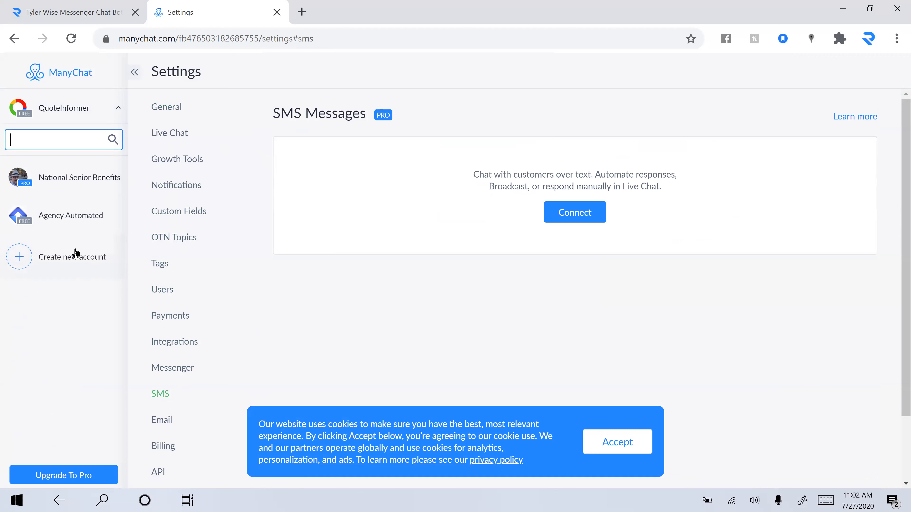
Step: Create a new account and skip selecting a Facebook page for it
click(57, 261)
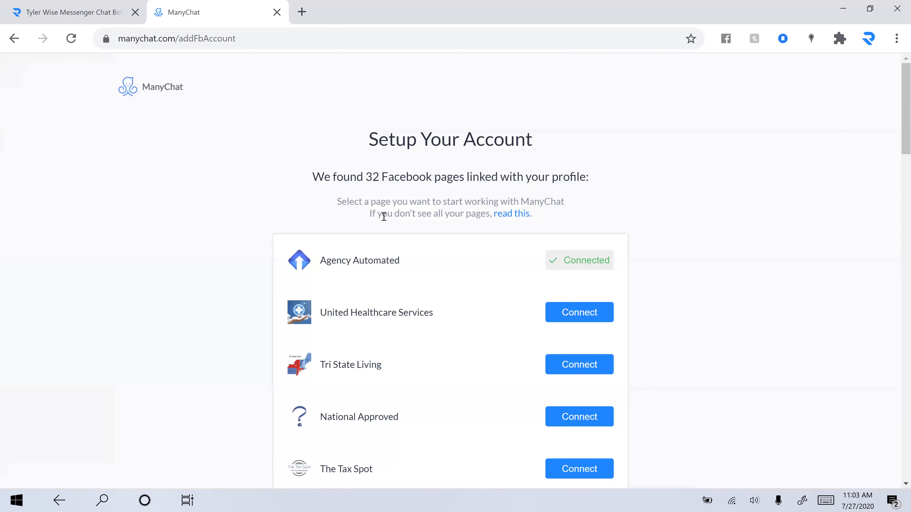
scroll(384, 216, down, 5)
scroll(430, 216, down, 2)
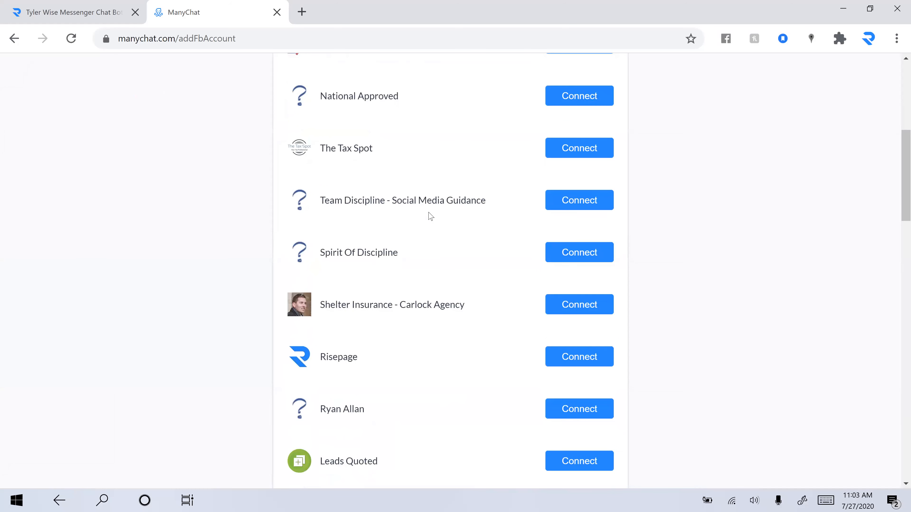
scroll(430, 216, down, 10)
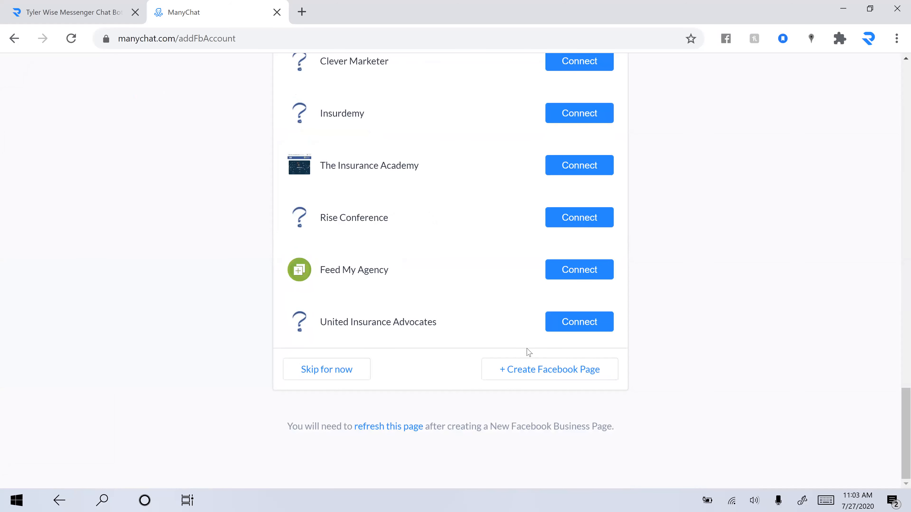
click(308, 375)
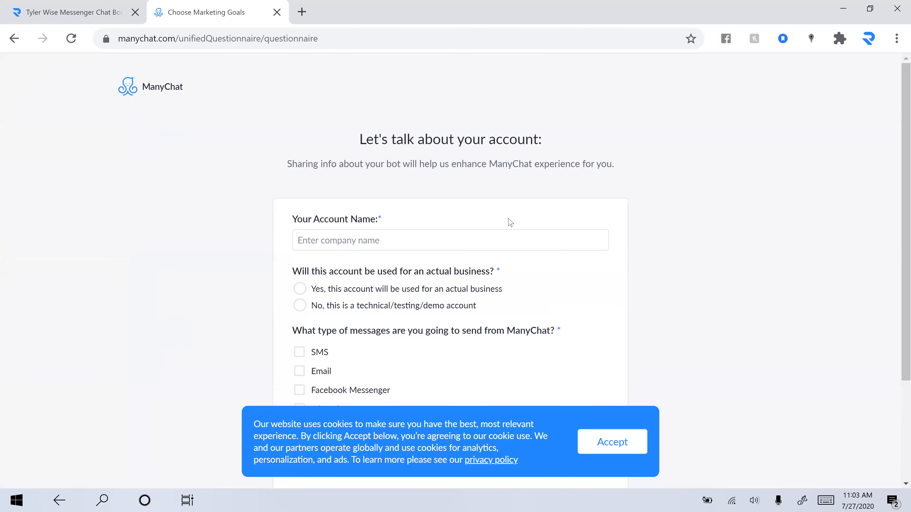
Step: Name the new account 'Tri State Updates', replacing the initially typed name
scroll(503, 215, down, 1)
click(475, 224)
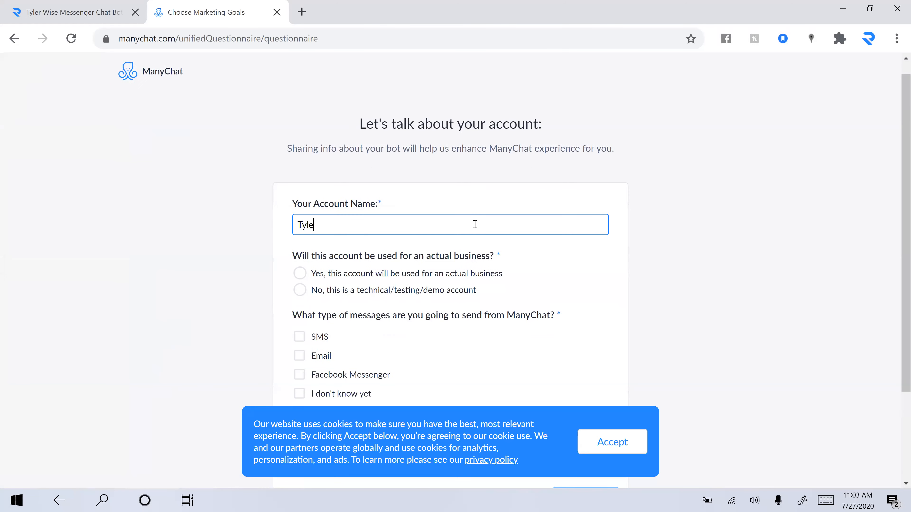
click(601, 456)
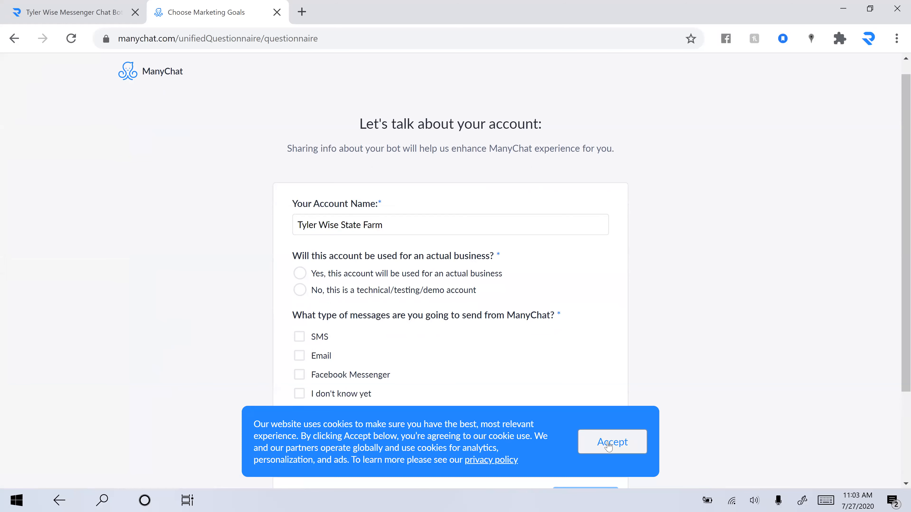
drag(429, 224, 112, 213)
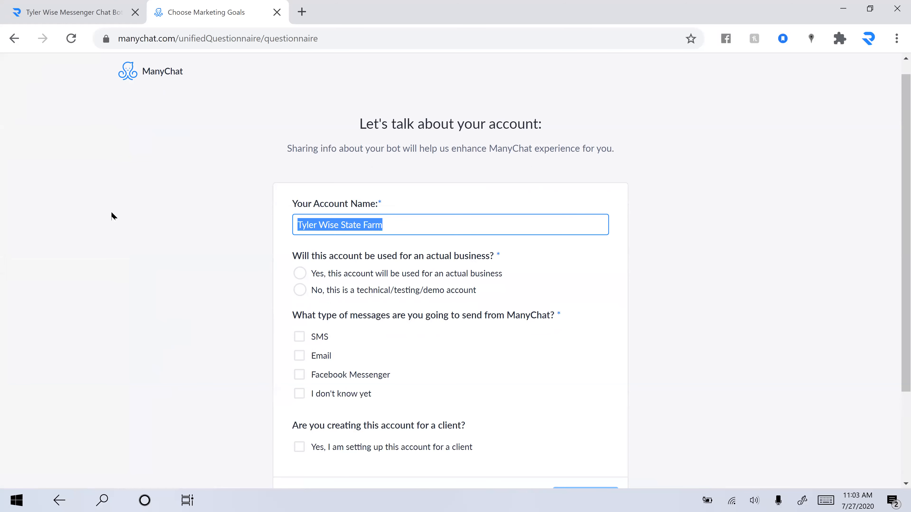
text(Tri State )
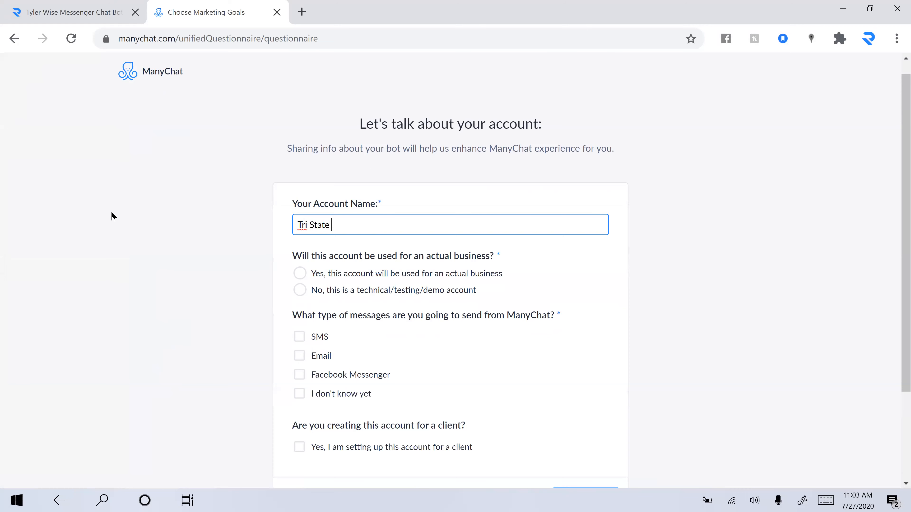
text(Updates)
Step: Mark it a Personal blog business using SMS, Email and Messenger for a client, and submit
click(318, 272)
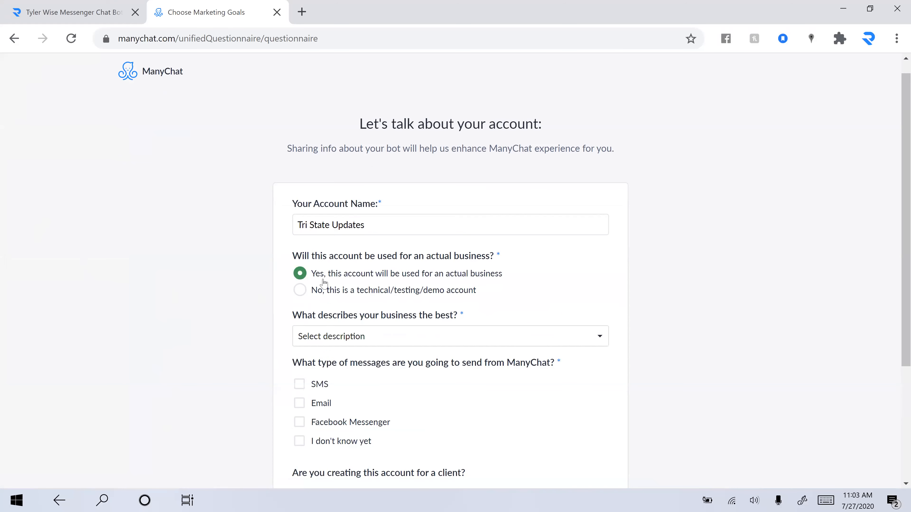
scroll(398, 151, down, 3)
click(393, 196)
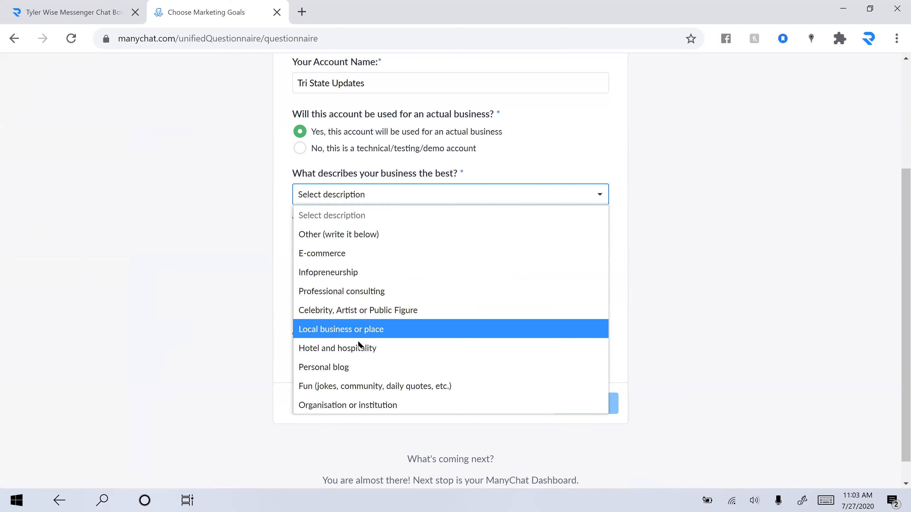
click(358, 370)
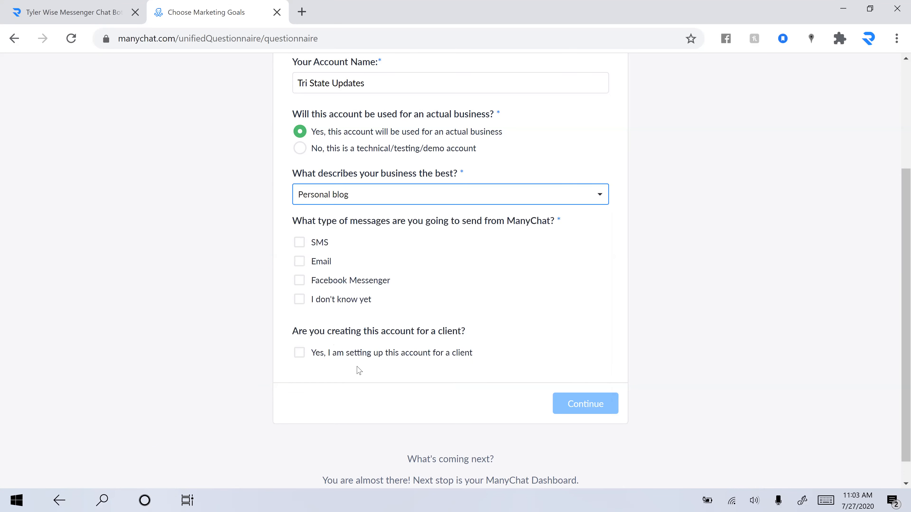
click(299, 243)
click(299, 261)
click(300, 282)
click(396, 359)
click(590, 404)
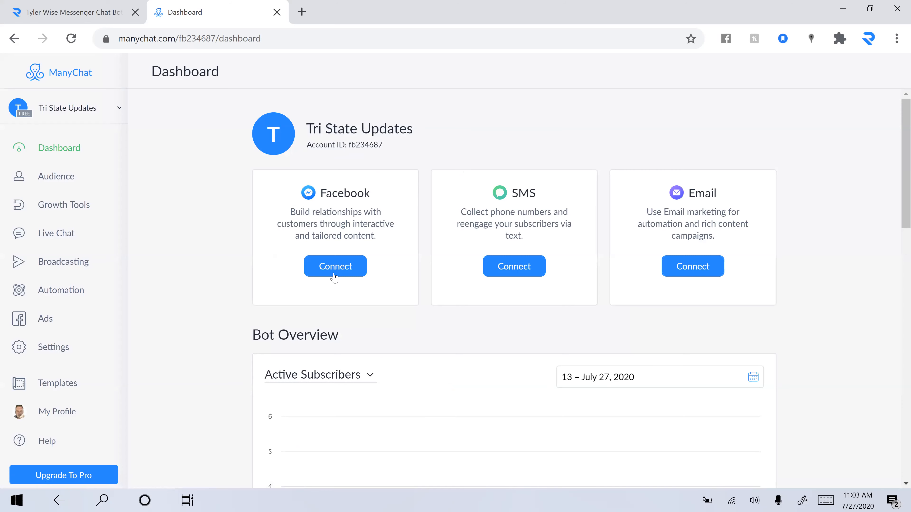
Step: Review the Facebook page connection list and go back without connecting a page
click(341, 269)
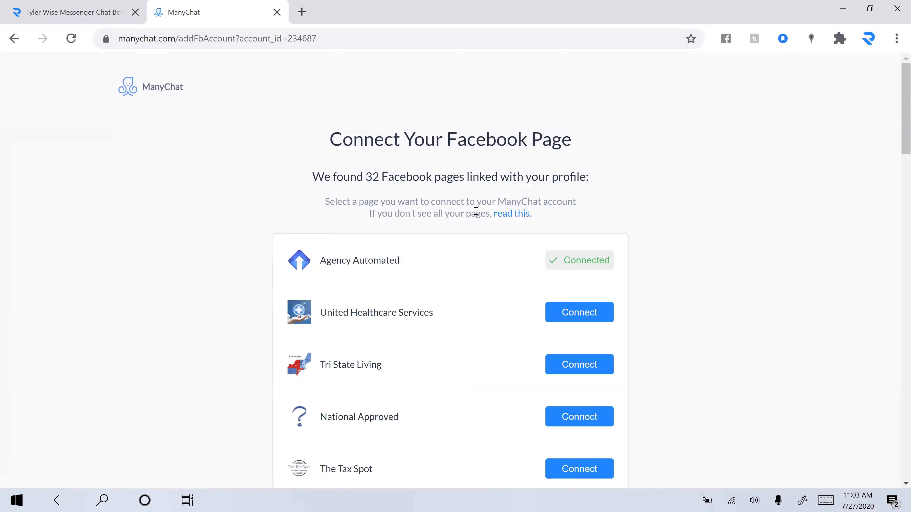
scroll(476, 212, down, 20)
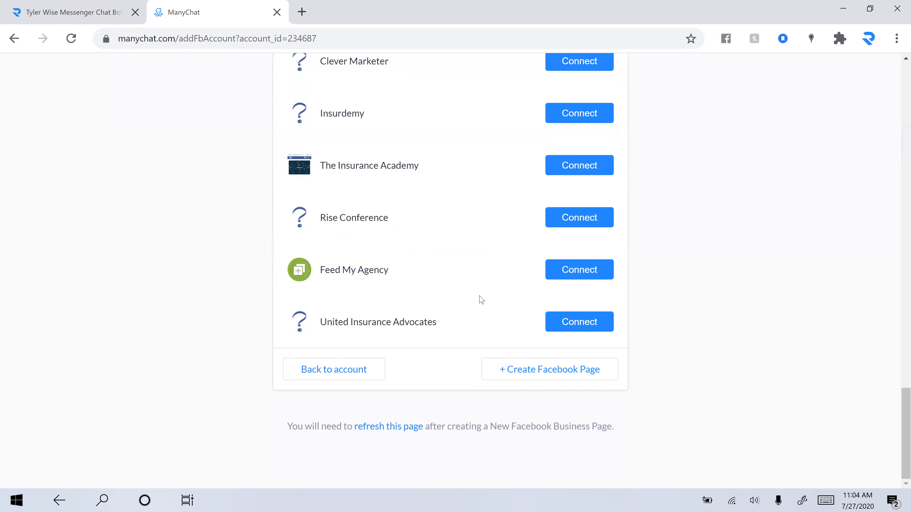
scroll(481, 300, up, 20)
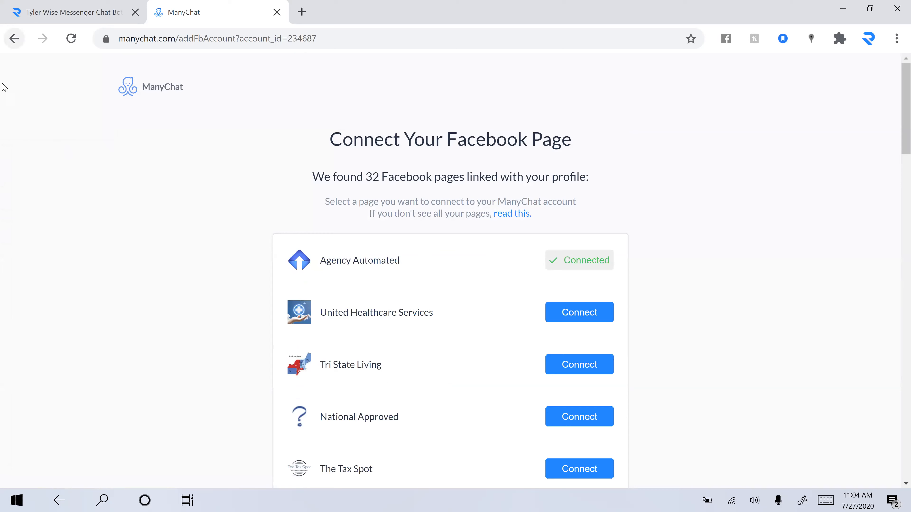
click(14, 38)
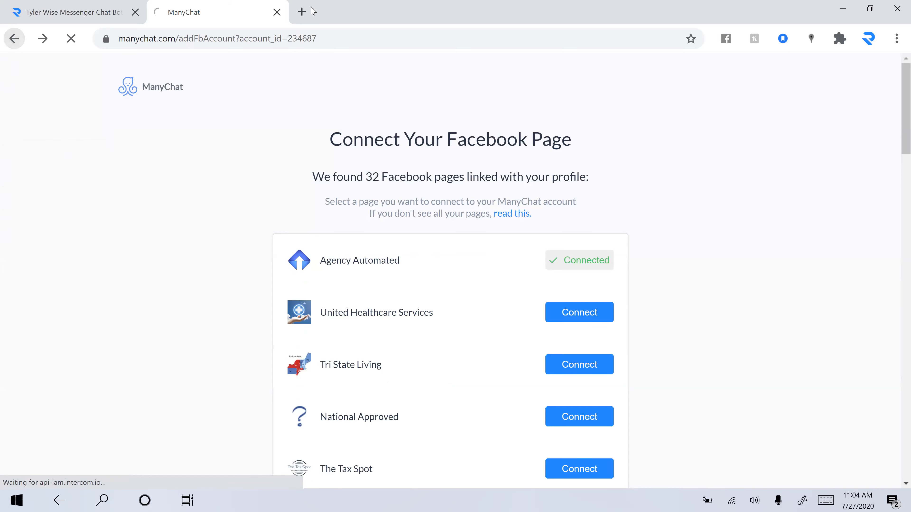
Step: Load facebook.com in a new browser tab
click(302, 11)
text(facebook)
key(Return)
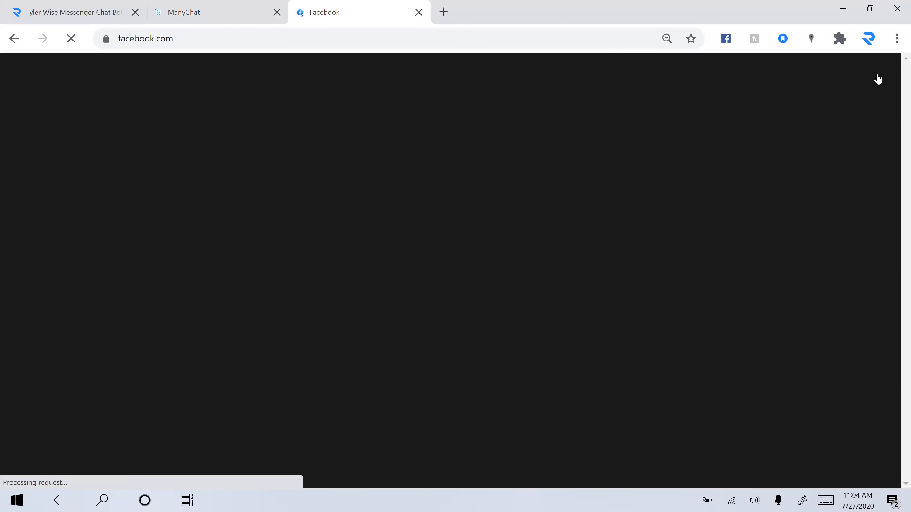
Step: Log out of Facebook and enter the account's login e-mail
click(882, 69)
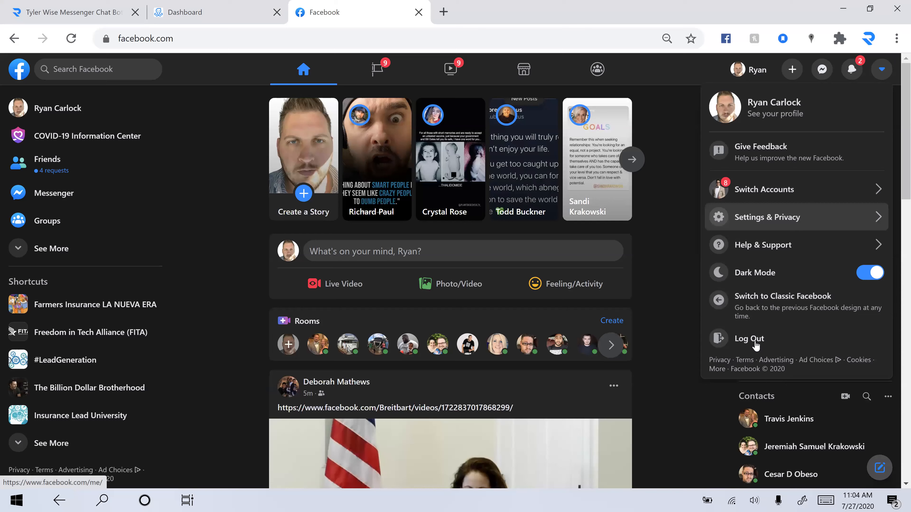
click(756, 345)
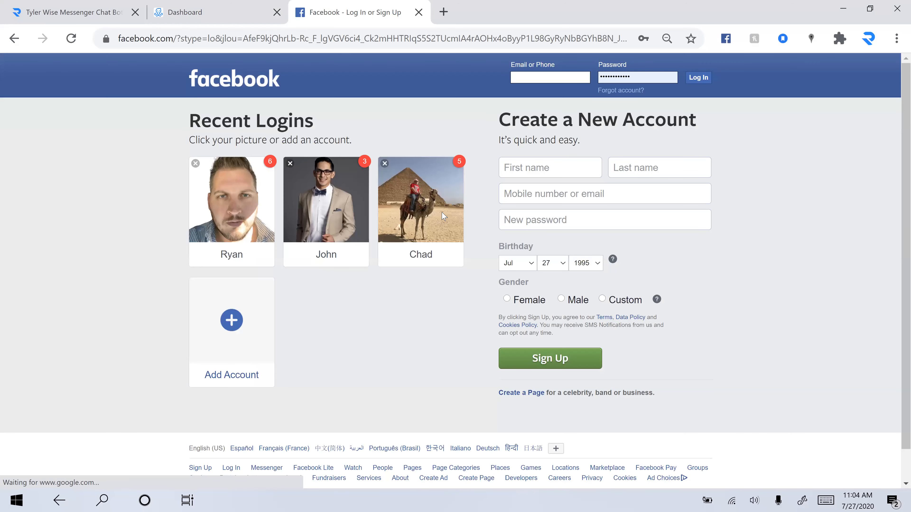
click(568, 78)
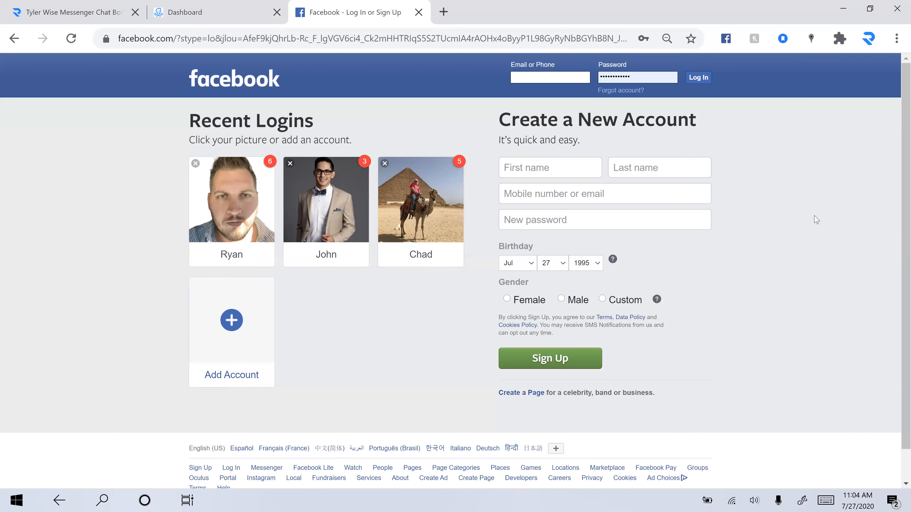
click(527, 80)
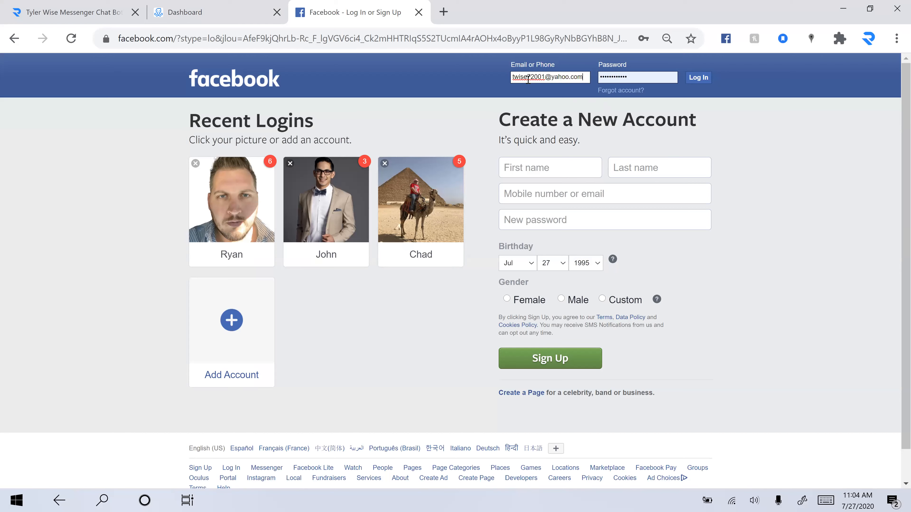
Step: Enter the account password, log in, and reload the ManyChat dashboard tab
click(609, 78)
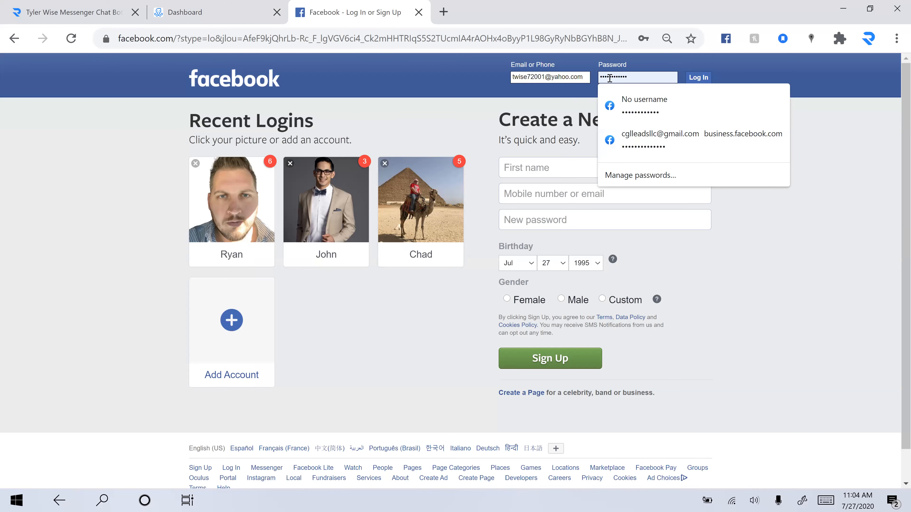
double_click(609, 77)
text(••••••)
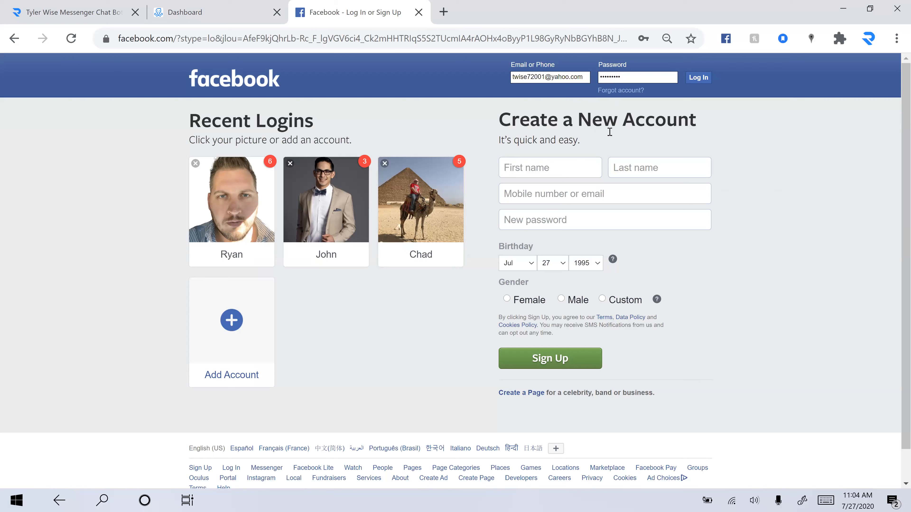
click(697, 83)
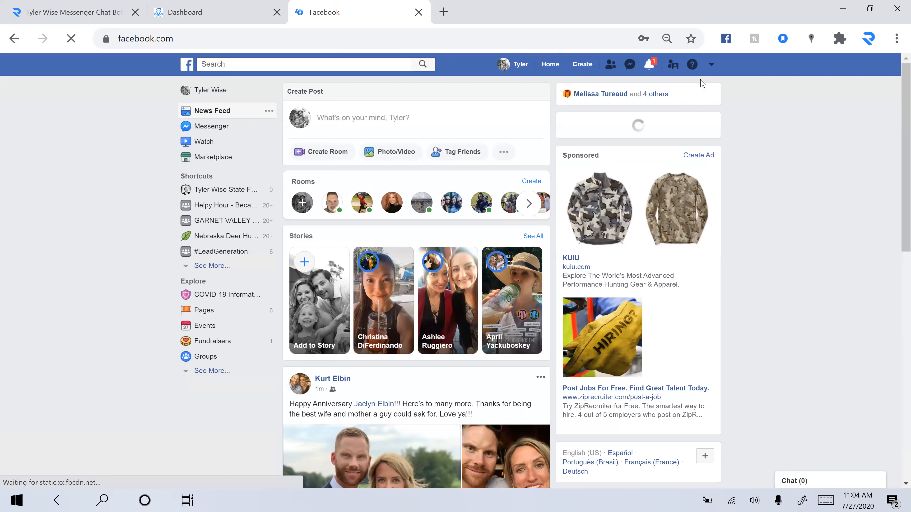
click(168, 10)
click(71, 39)
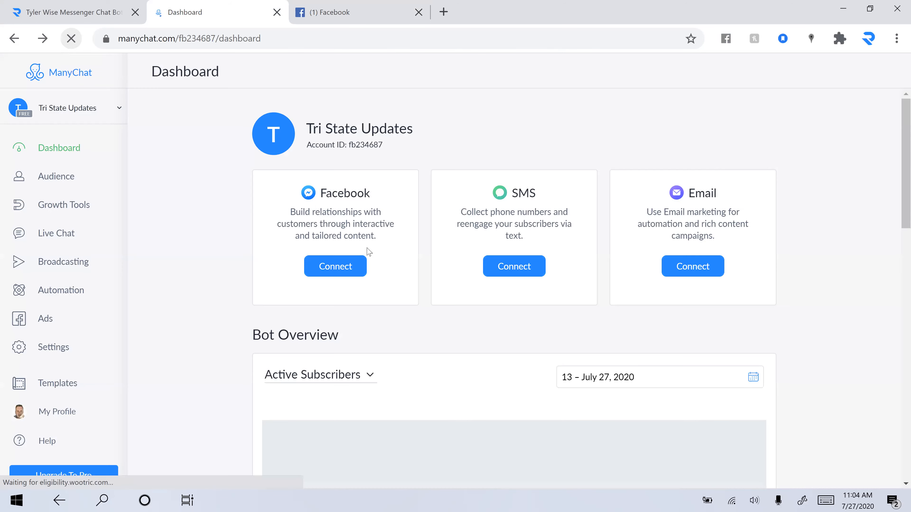
Step: Back out of Facebook page connection, then log out of ManyChat from My Profile
click(344, 272)
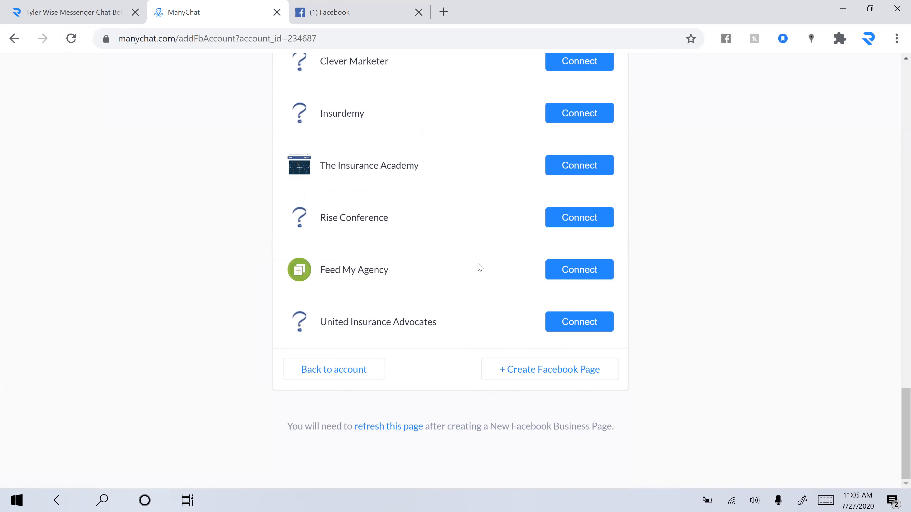
click(353, 377)
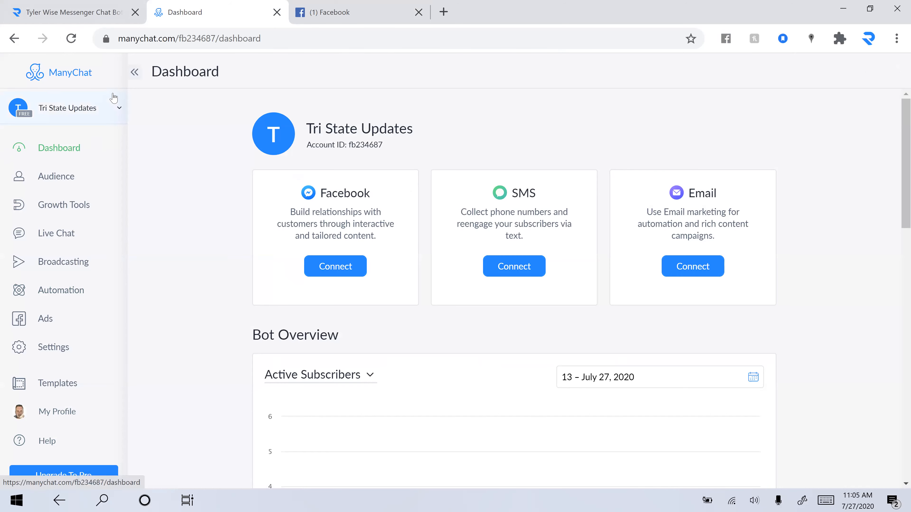
click(115, 105)
click(120, 105)
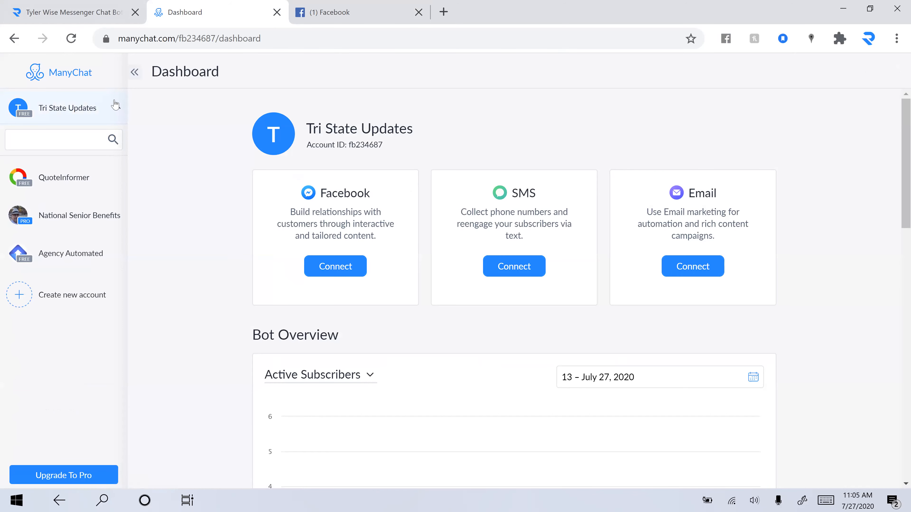
click(77, 411)
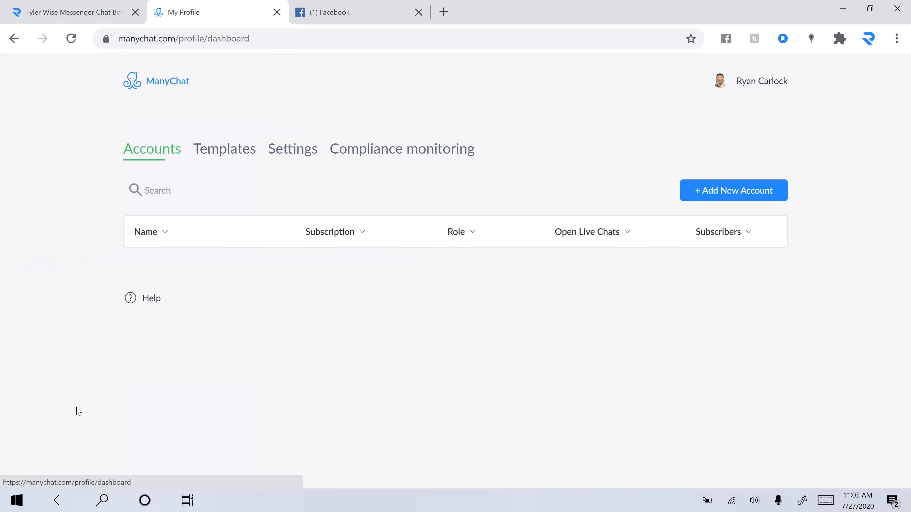
click(754, 82)
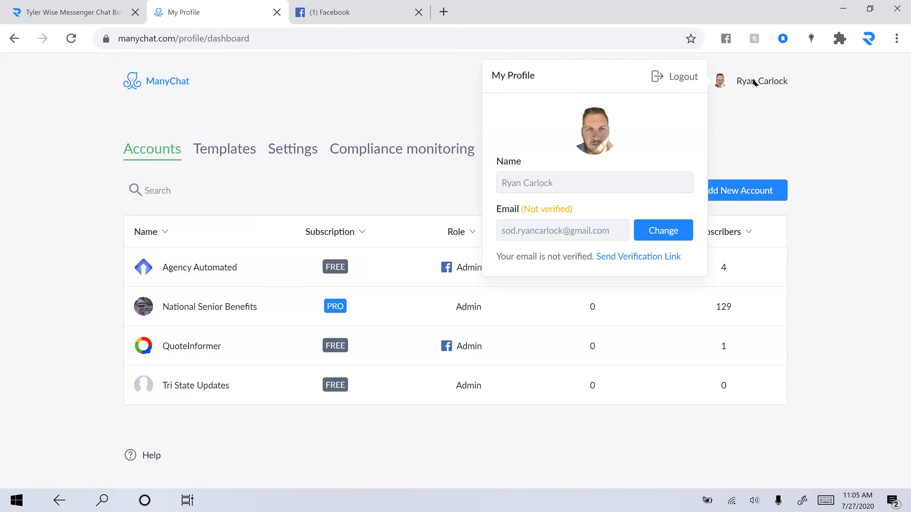
click(683, 82)
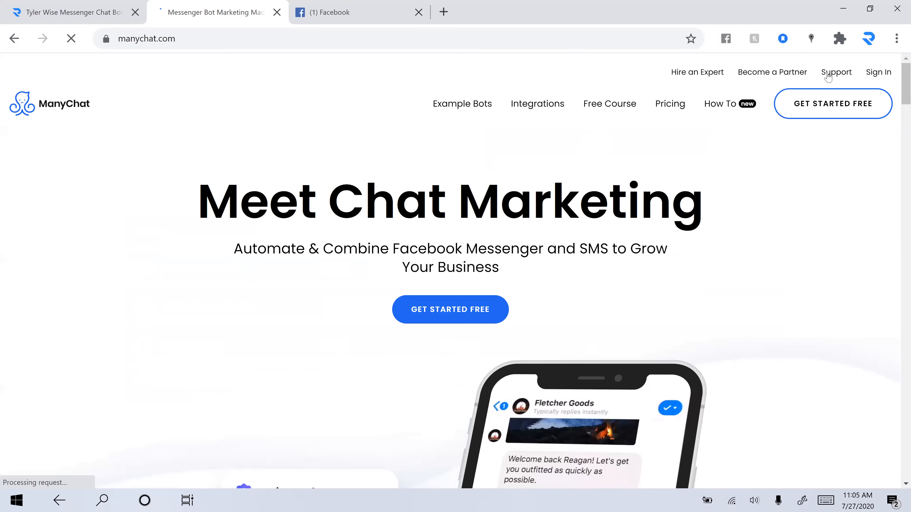
Step: Start a free signup, accept the terms, continue with the Facebook profile and grant permissions
click(822, 112)
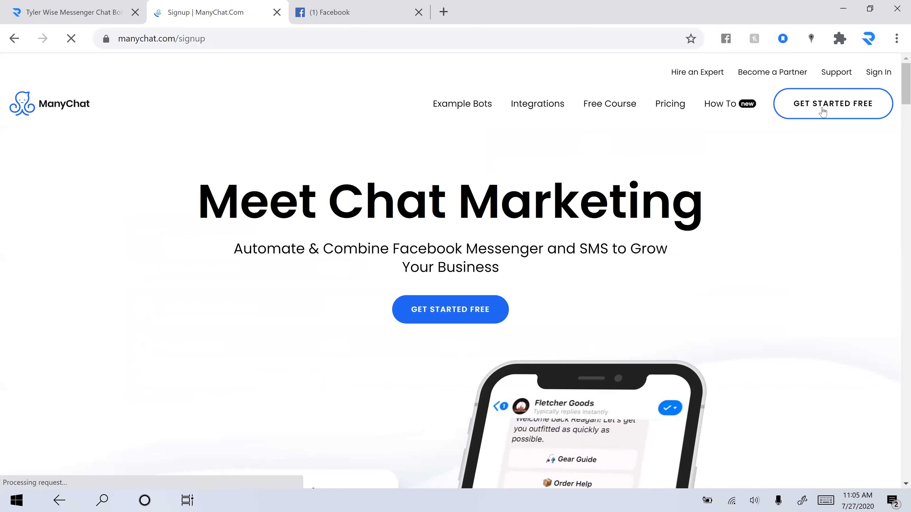
click(435, 245)
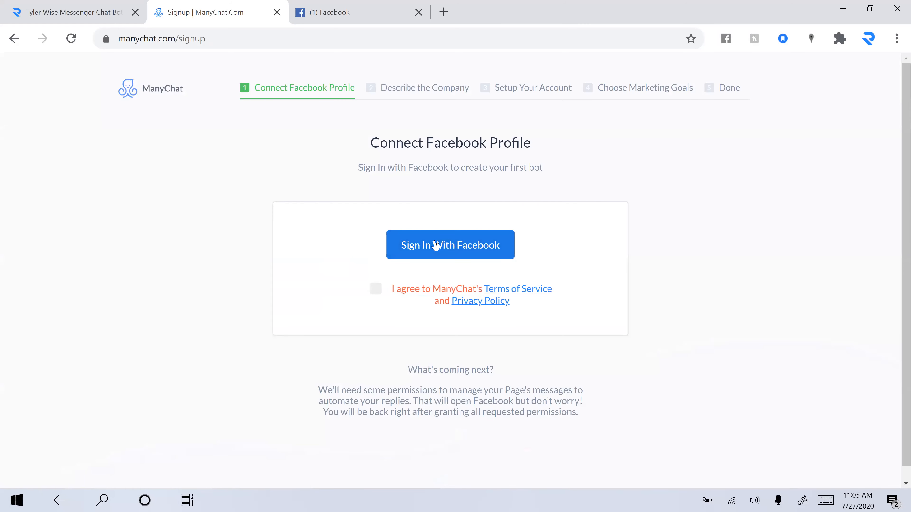
click(377, 289)
click(444, 237)
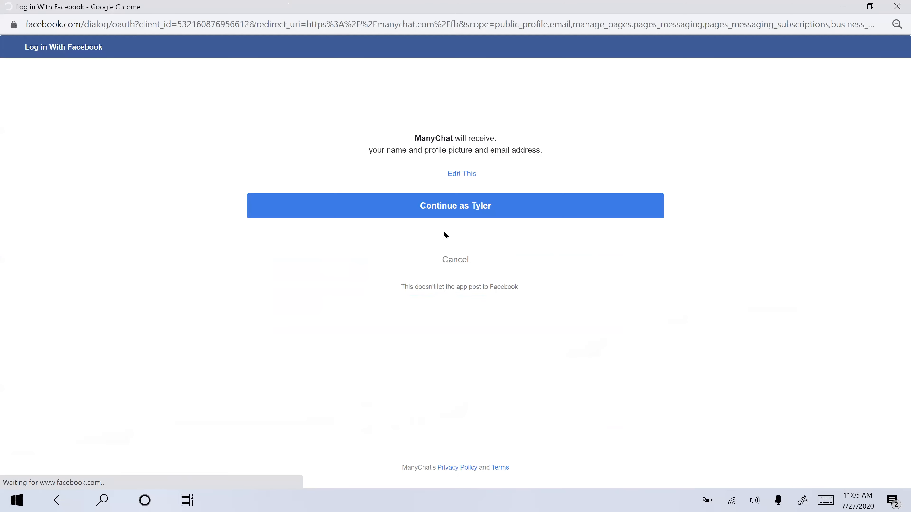
click(466, 215)
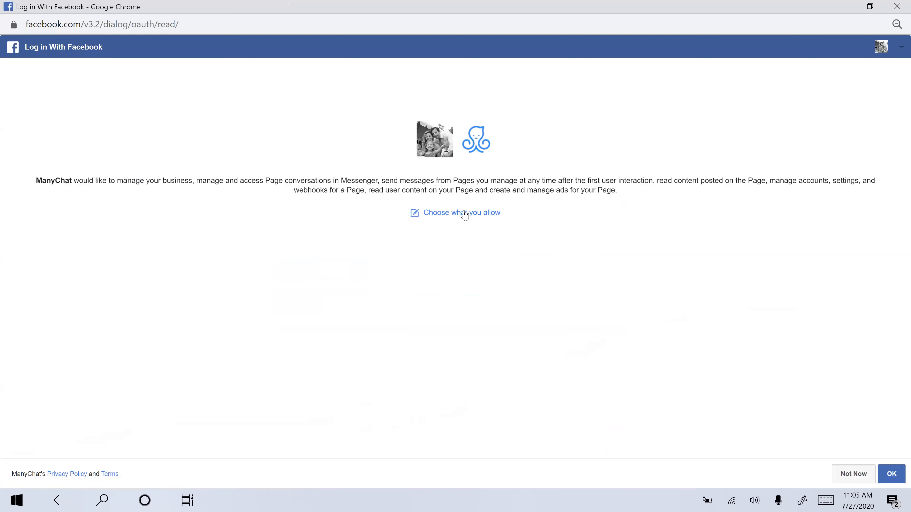
click(885, 477)
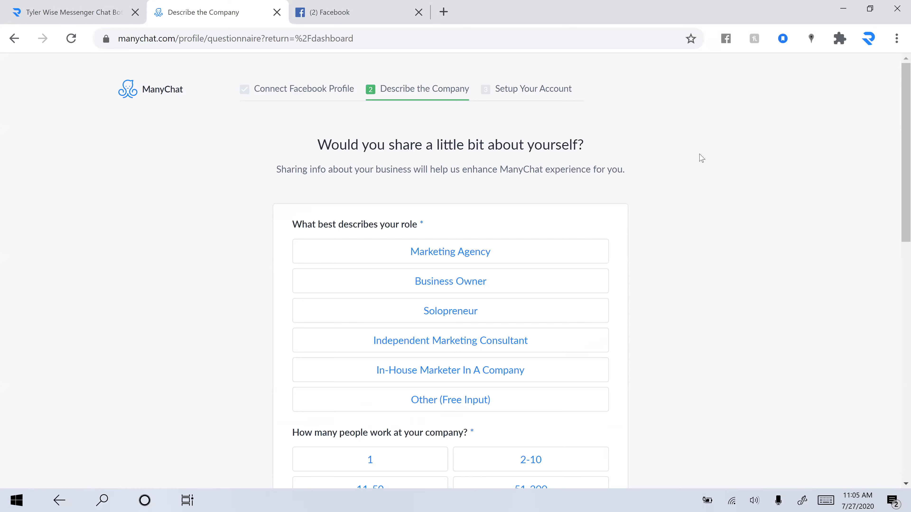
Step: Describe the company: Marketing Agency, 2-10 size, 100+ clients, Advanced, heard from an expert
scroll(701, 158, down, 2)
scroll(701, 158, down, 1)
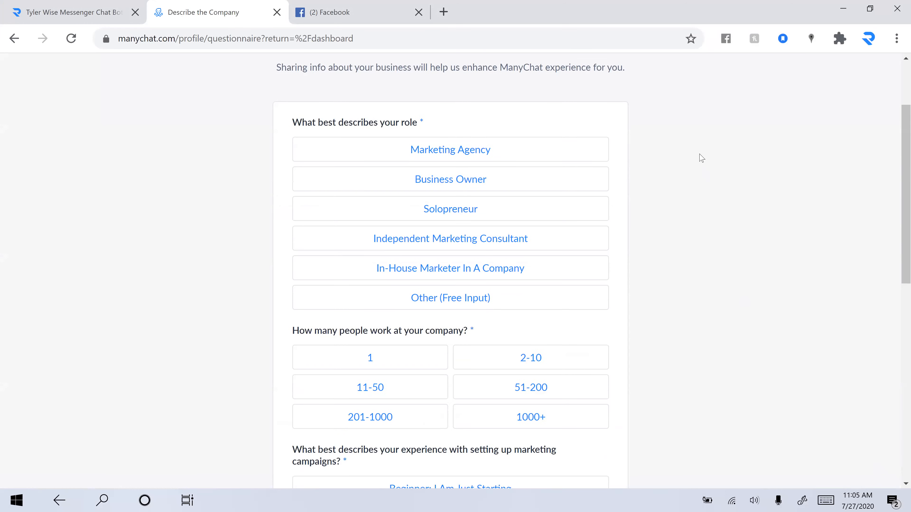
click(514, 154)
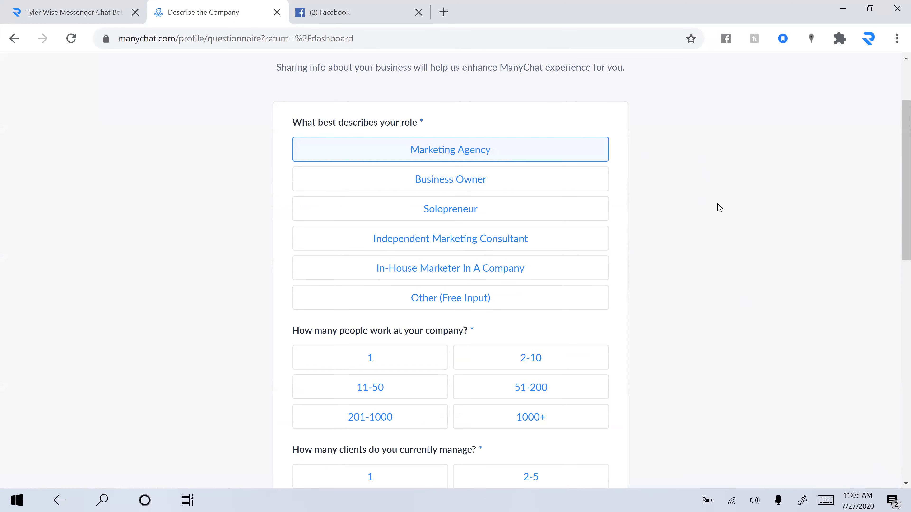
scroll(703, 218, down, 3)
click(530, 231)
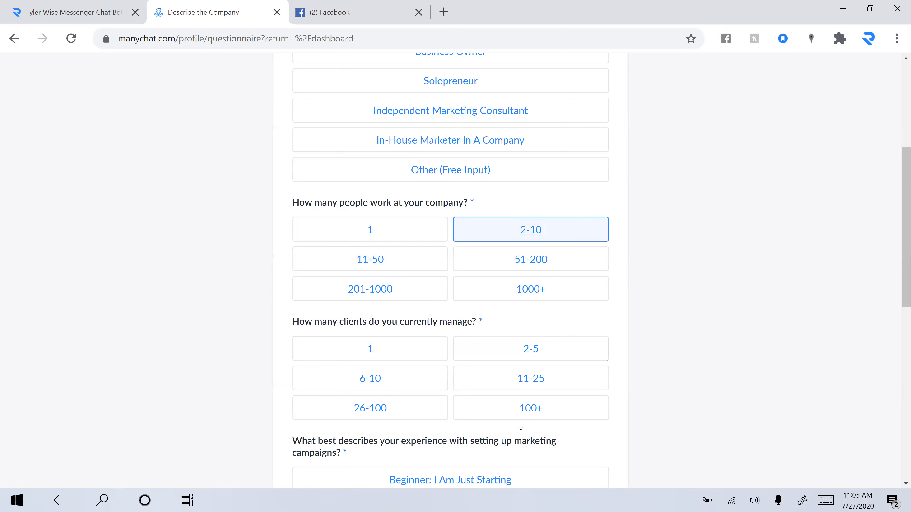
click(528, 408)
scroll(529, 407, down, 8)
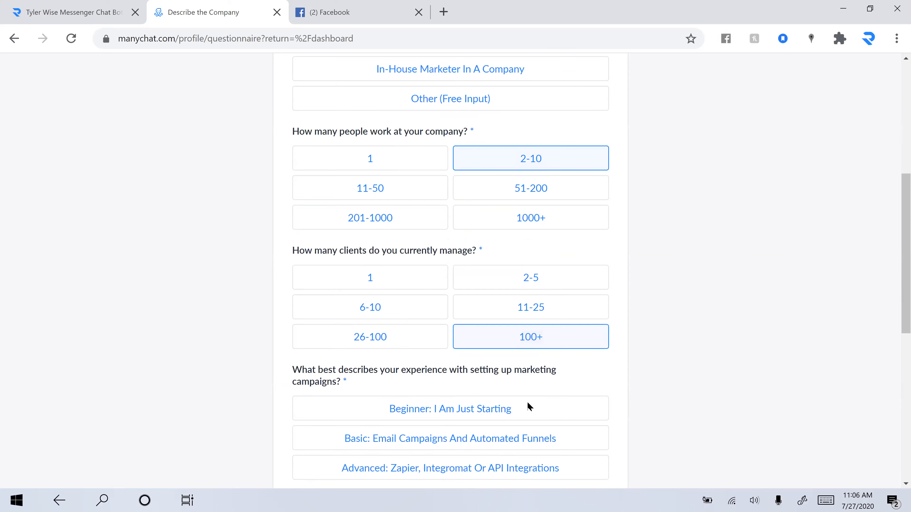
click(447, 211)
scroll(364, 191, down, 3)
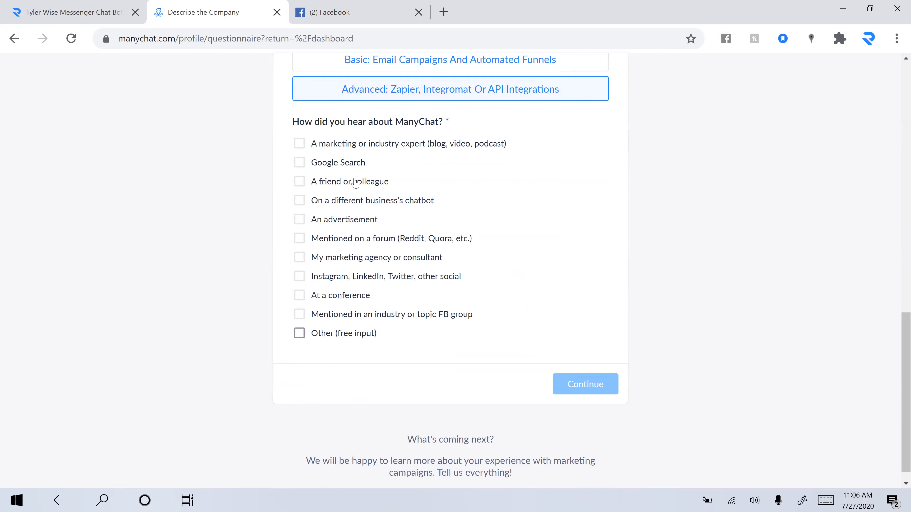
click(373, 144)
click(588, 383)
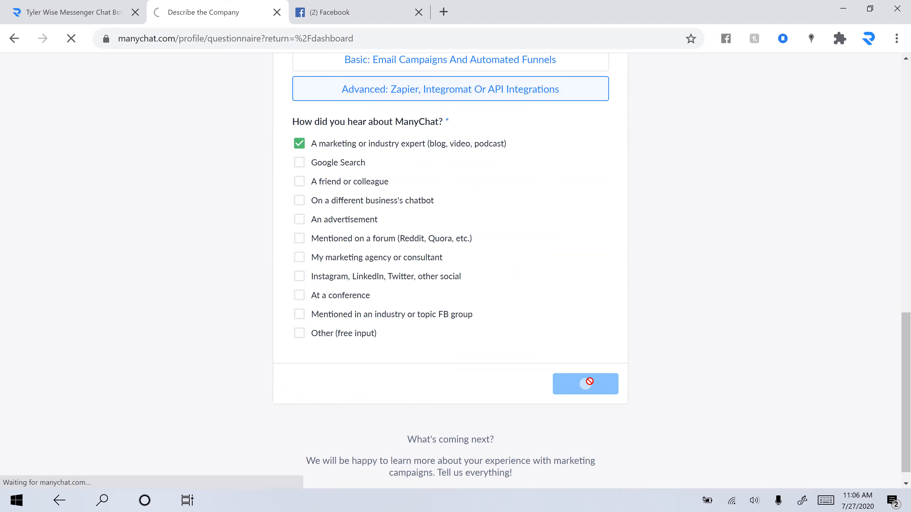
Step: Connect the Tri-State Updates page as a Personal blog using SMS, Email and Messenger
click(575, 271)
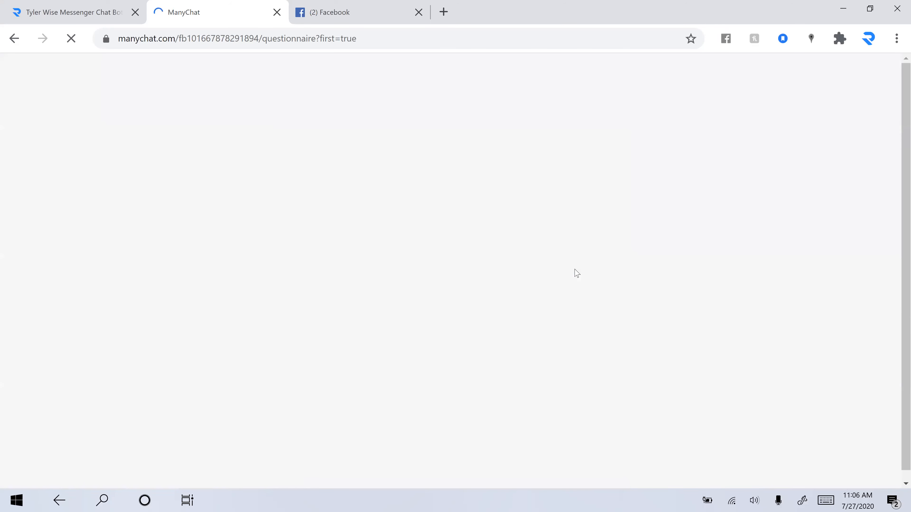
scroll(480, 199, down, 1)
click(480, 194)
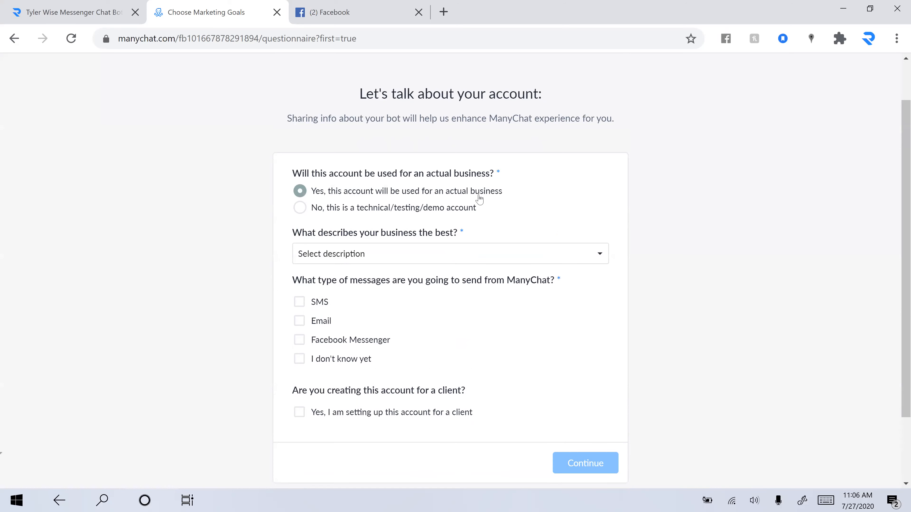
click(411, 254)
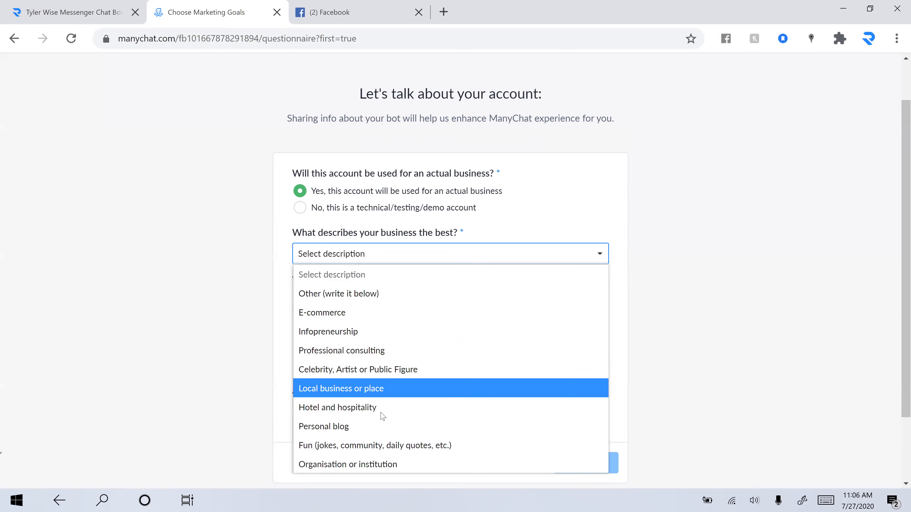
click(381, 426)
scroll(335, 248, down, 2)
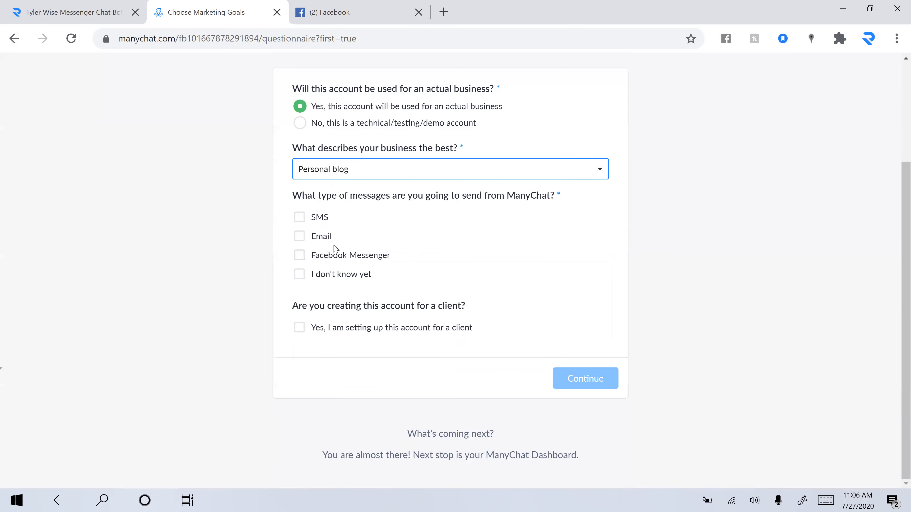
click(320, 220)
click(320, 238)
click(324, 257)
click(374, 330)
click(400, 332)
click(580, 383)
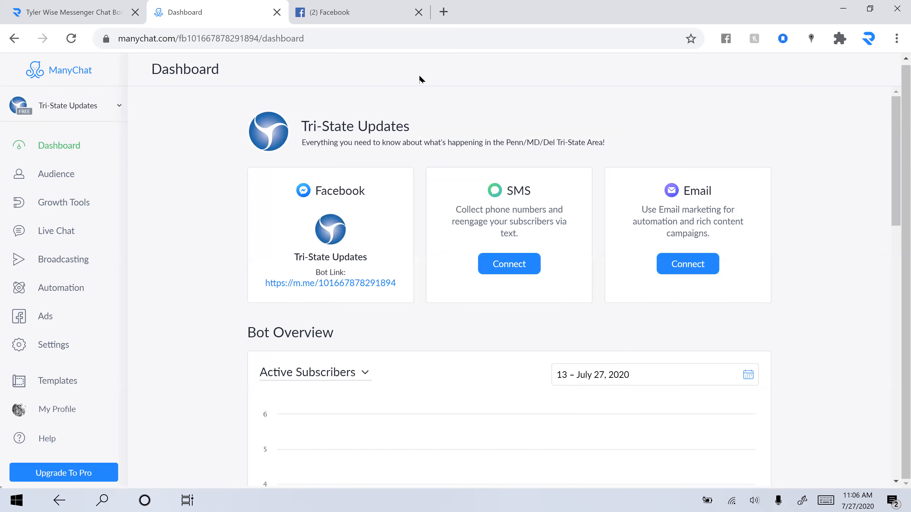
Step: Open the bot's Messenger link as the Facebook profile, then return to the ManyChat dashboard
click(336, 289)
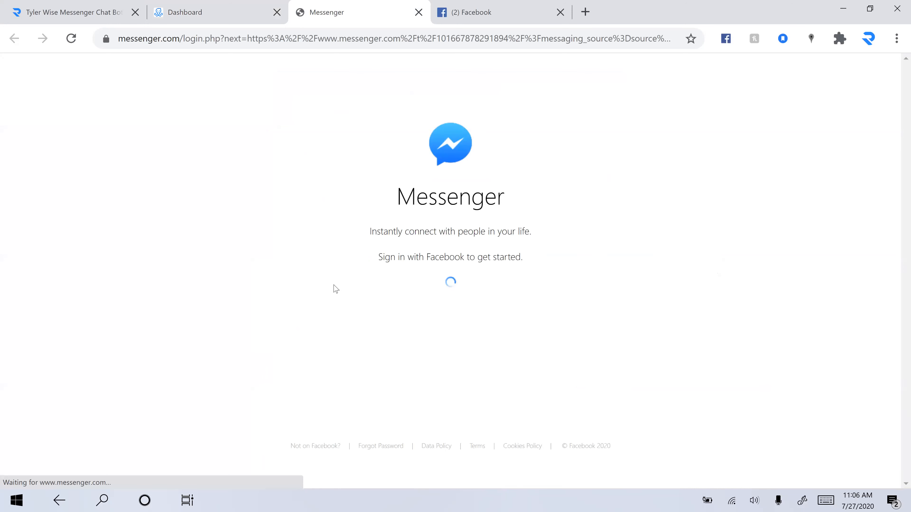
click(480, 290)
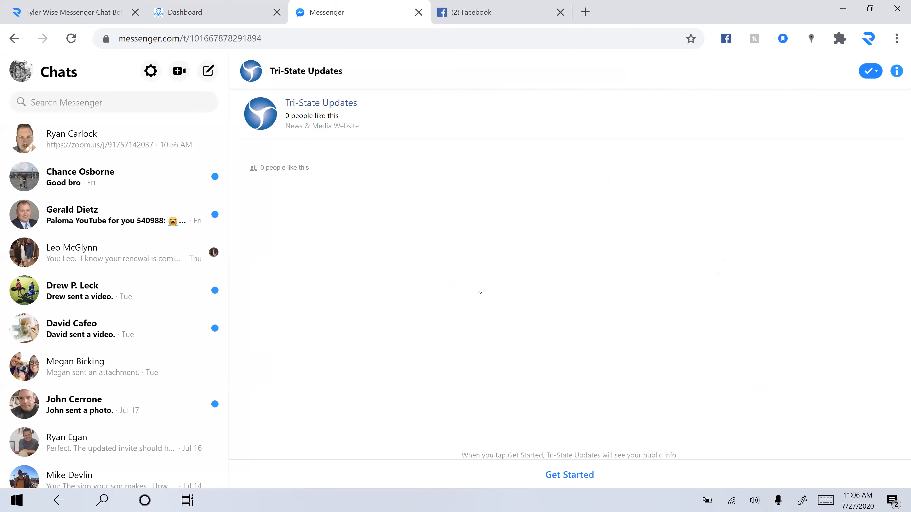
click(211, 6)
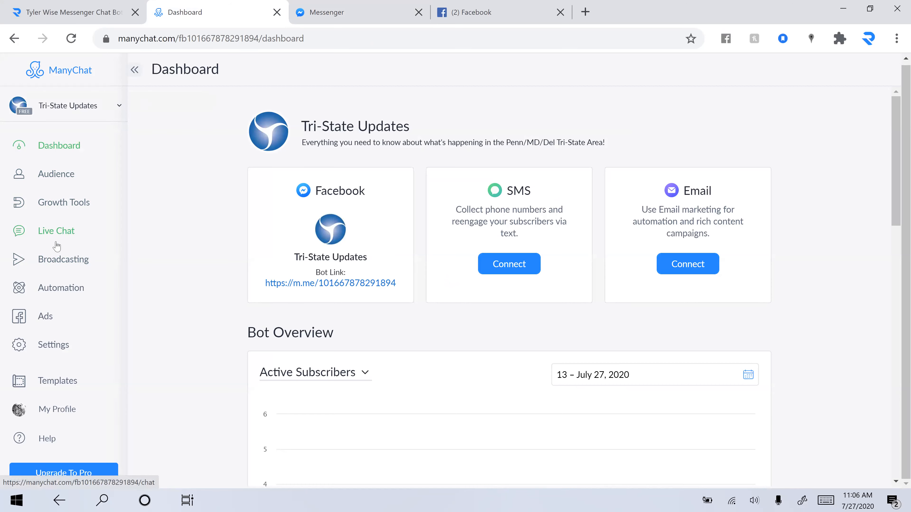
Step: Look through the full Flows list with its intro popup closed, then go to Live Chat
click(62, 288)
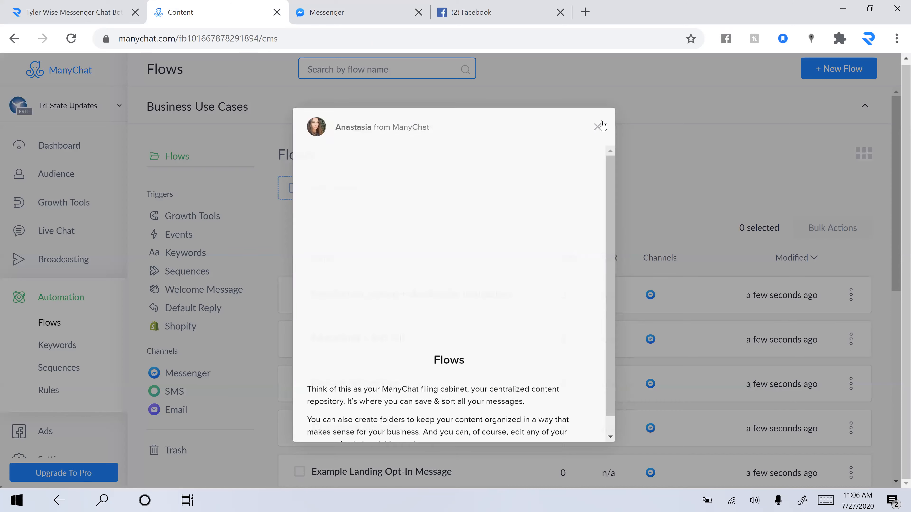
click(597, 126)
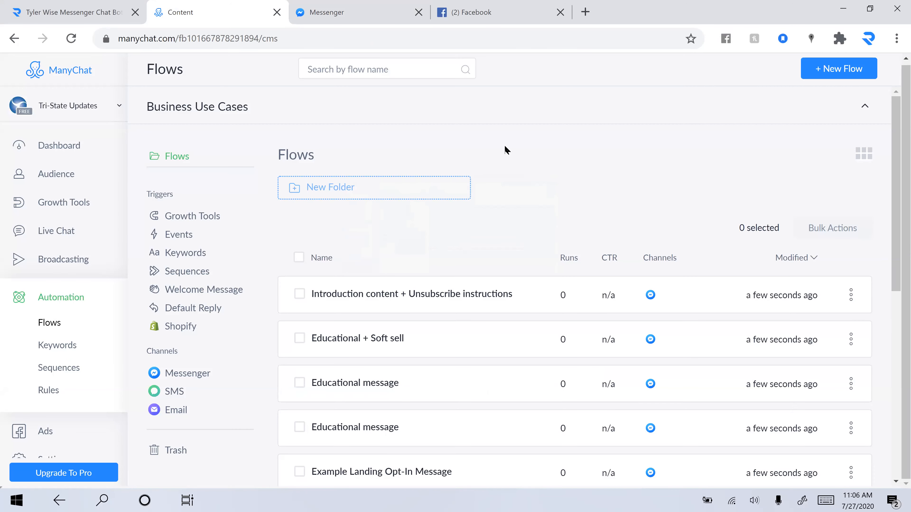
scroll(504, 147, down, 1)
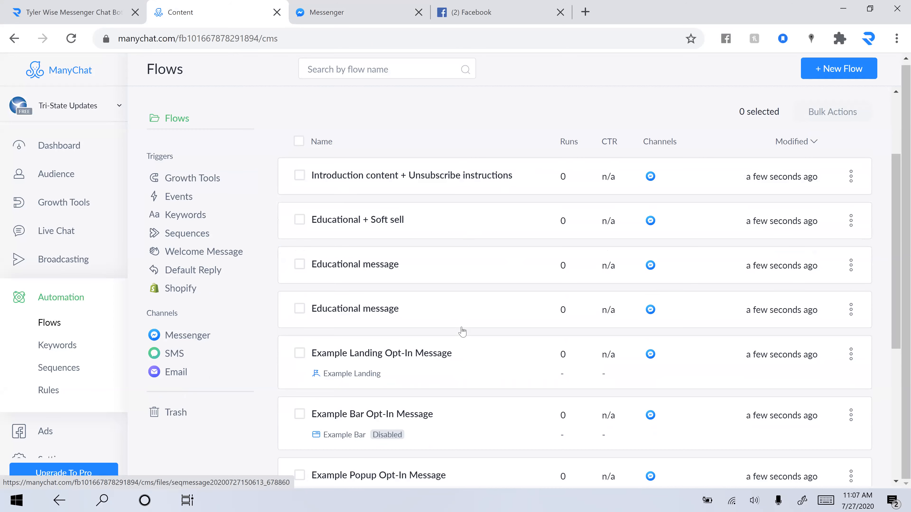
scroll(466, 355, down, 7)
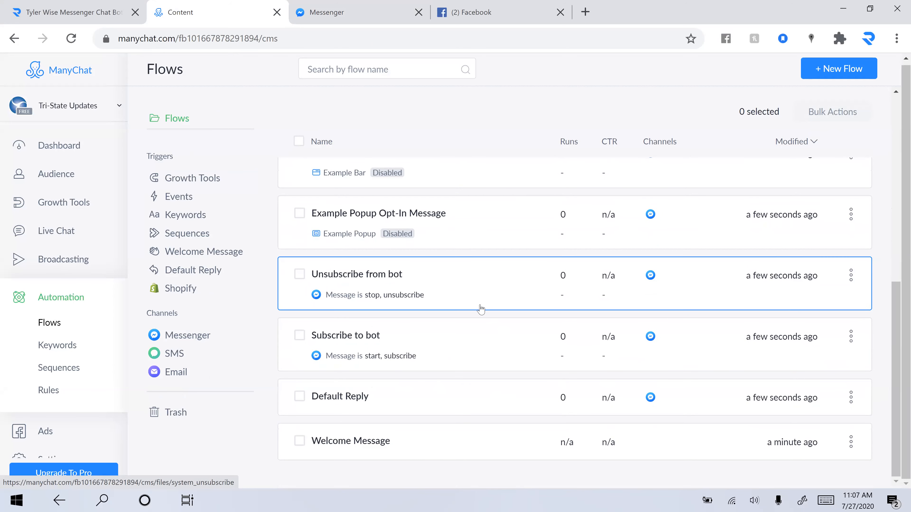
scroll(481, 308, up, 10)
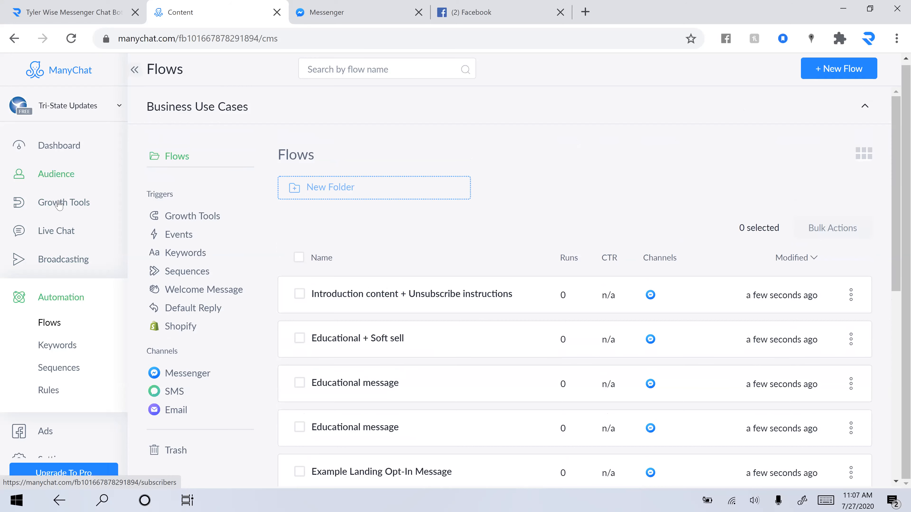
click(65, 232)
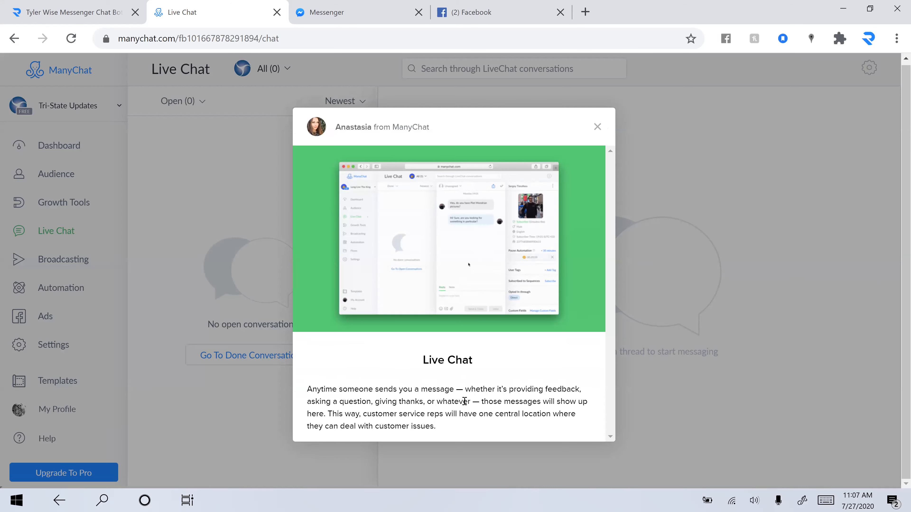
Step: Tour the Audience and Growth Tools pages, closing each introduction popup
click(597, 126)
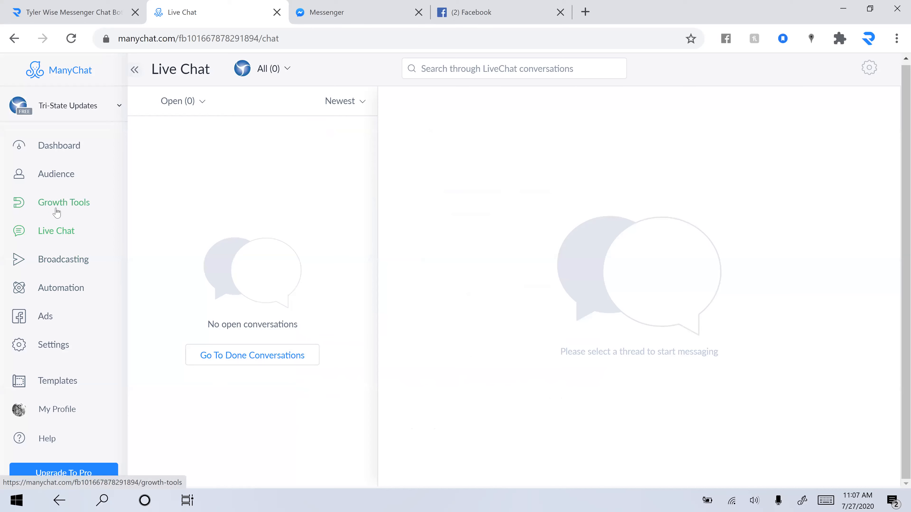
click(60, 177)
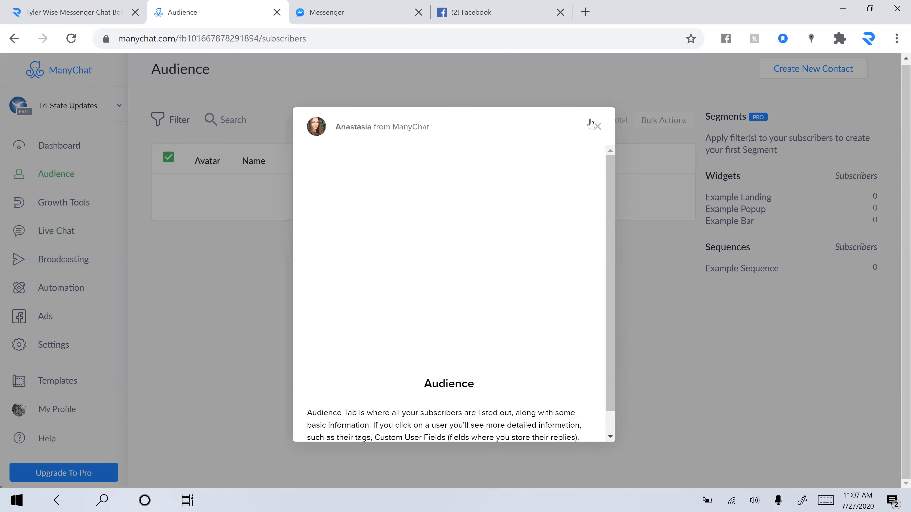
click(594, 125)
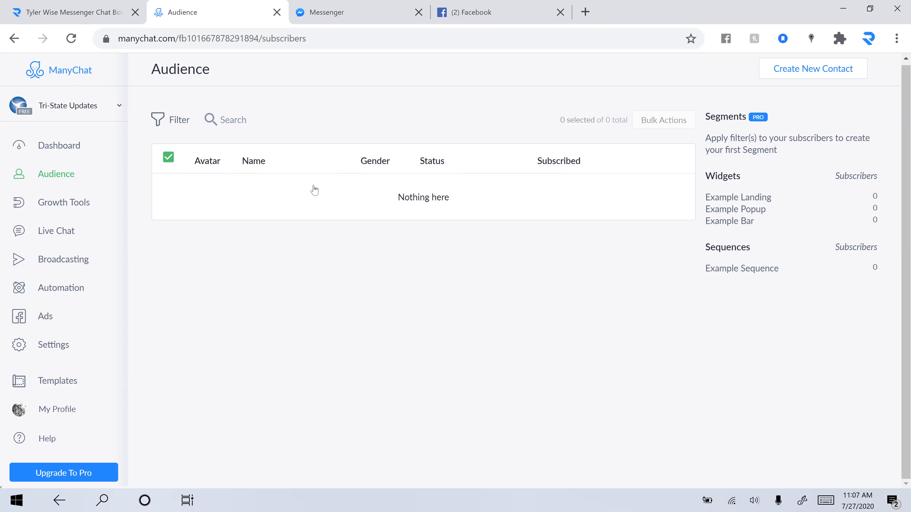
click(73, 208)
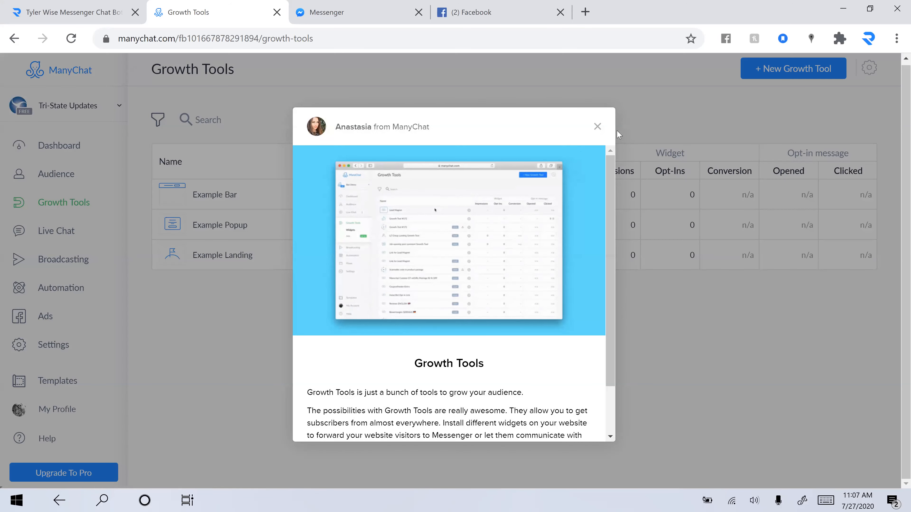
click(598, 127)
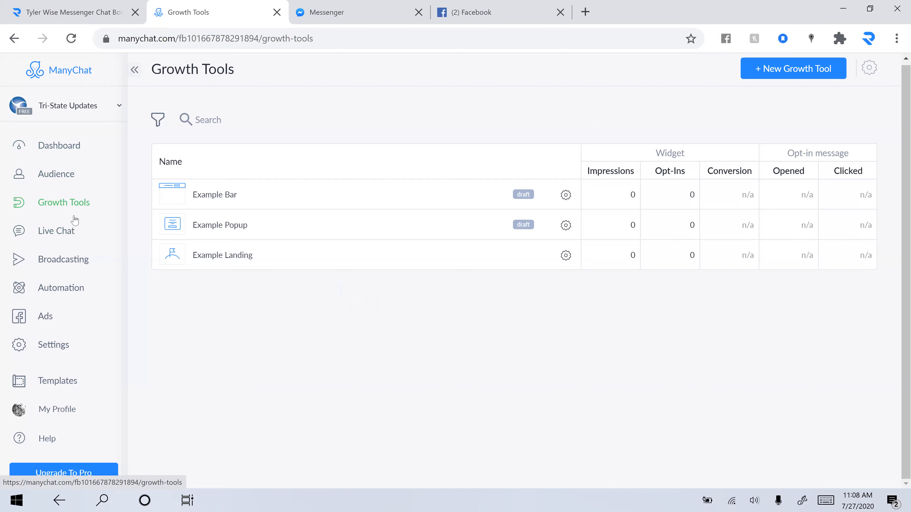
Step: Check Live Chat and the empty Broadcasts history, then return to the Automation Flows list
click(68, 229)
click(80, 257)
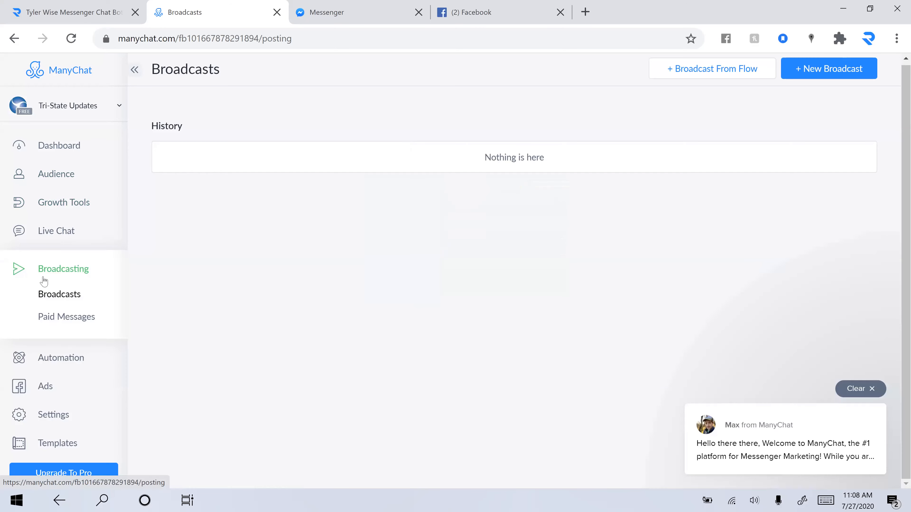
scroll(87, 270, down, 2)
click(55, 295)
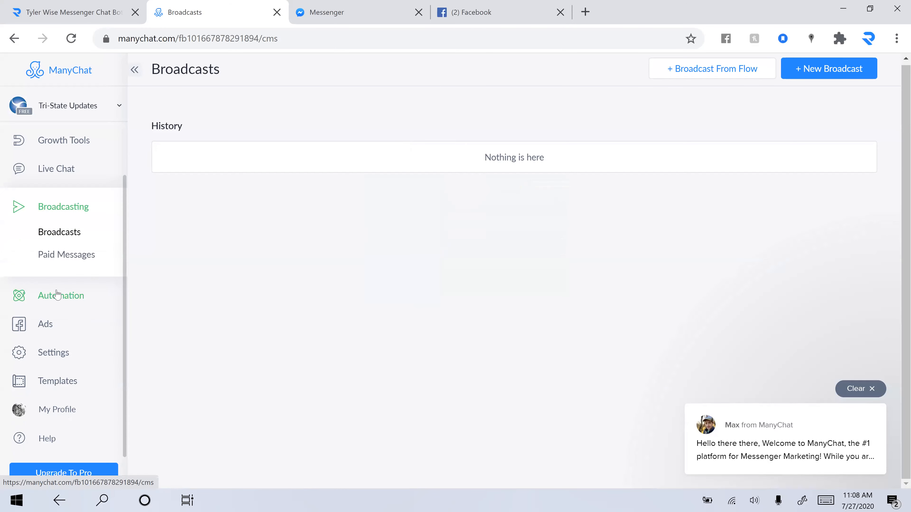
scroll(594, 176, down, 1)
scroll(594, 176, up, 1)
Step: Create a new flow named 'Introduction' and start adding a trigger to its Starting Step
click(847, 76)
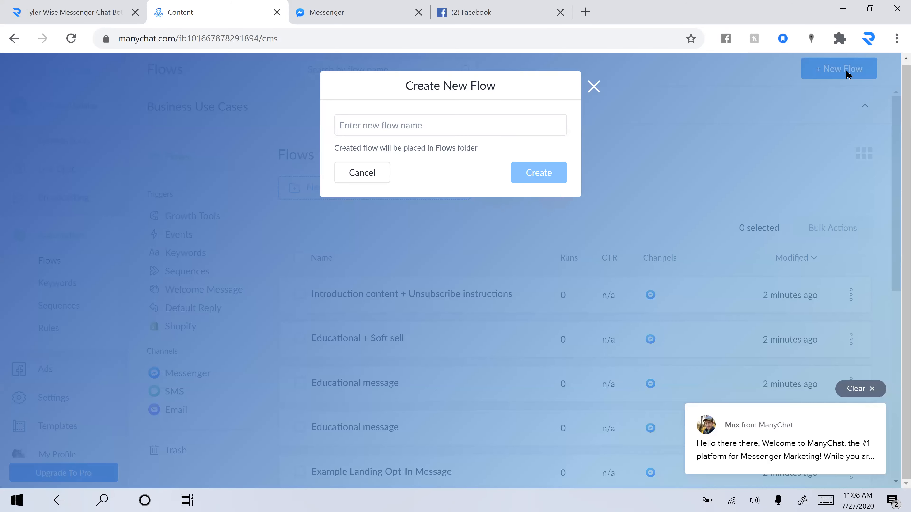
click(661, 86)
click(839, 67)
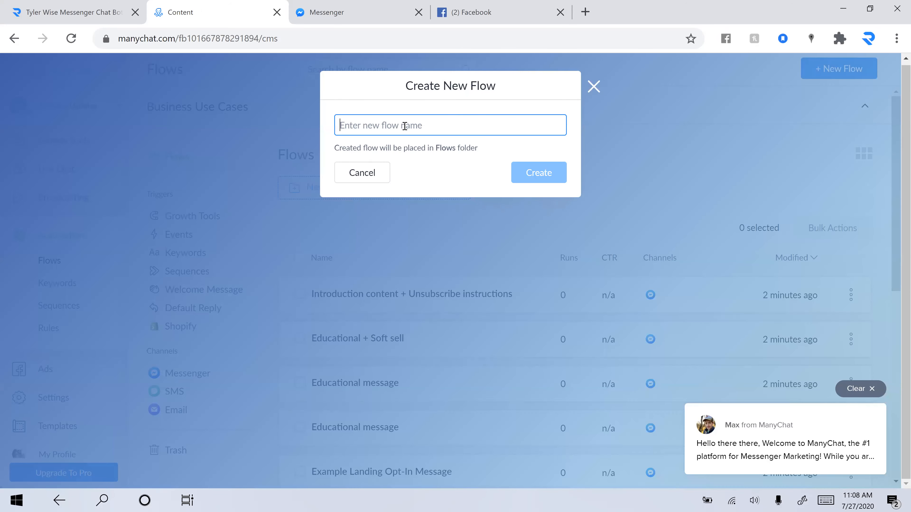
text(Introduction)
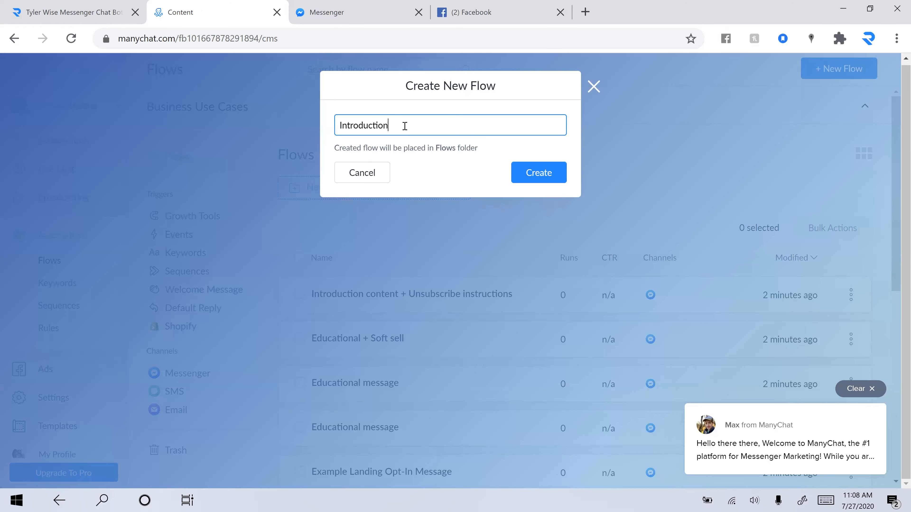
click(543, 172)
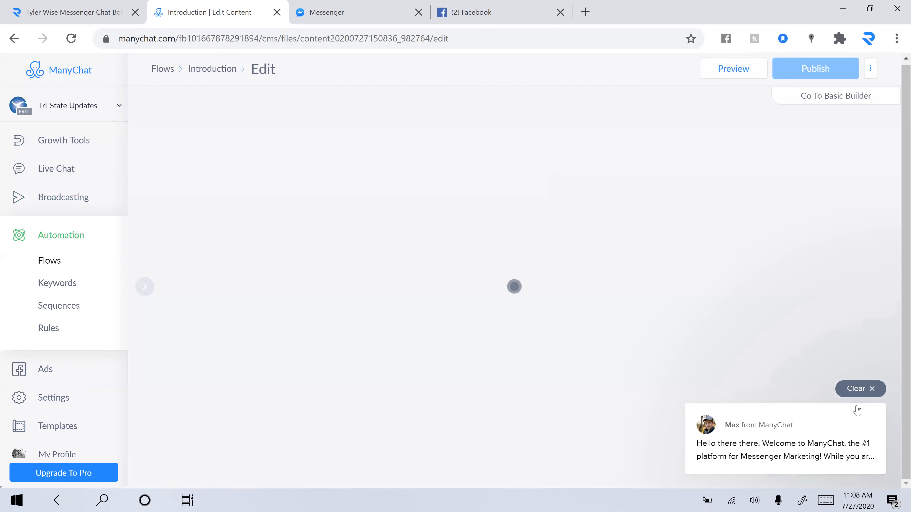
click(872, 389)
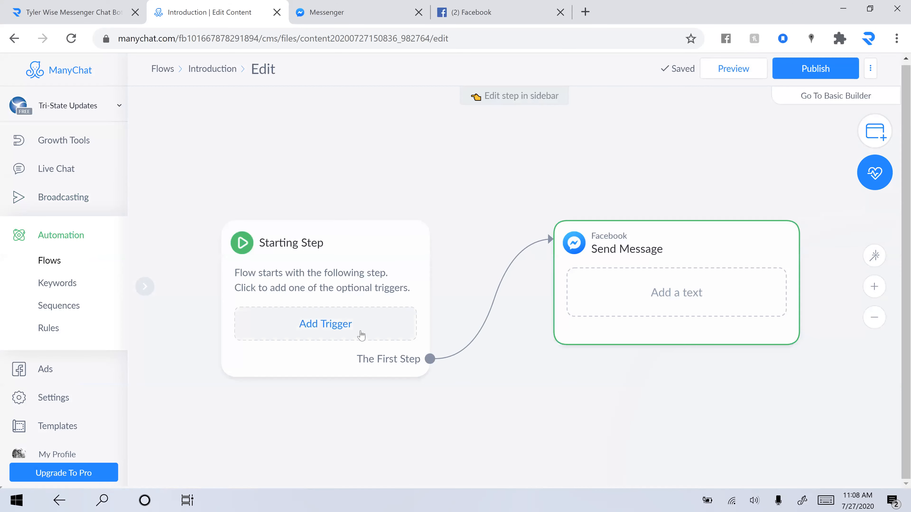
click(358, 324)
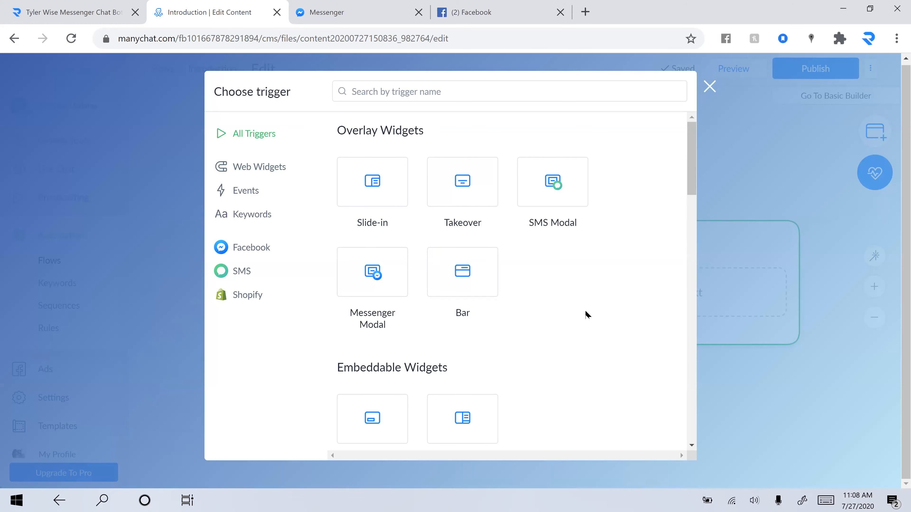
Step: Browse the Facebook category of trigger types in the Choose trigger dialog
click(251, 247)
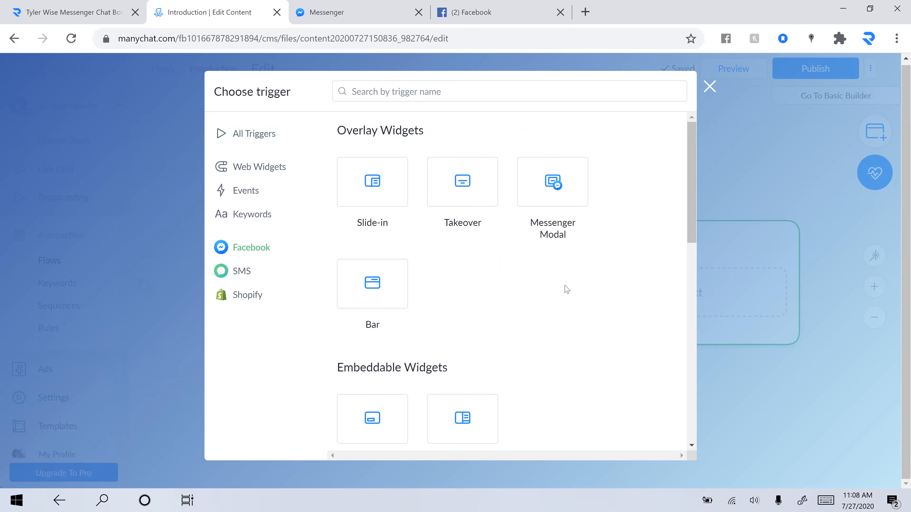
scroll(567, 289, down, 12)
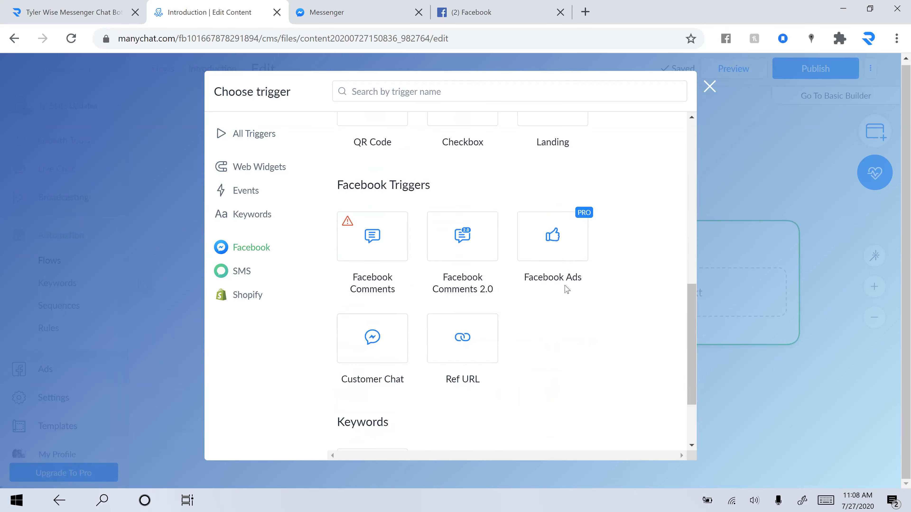
scroll(566, 290, down, 1)
scroll(567, 289, down, 1)
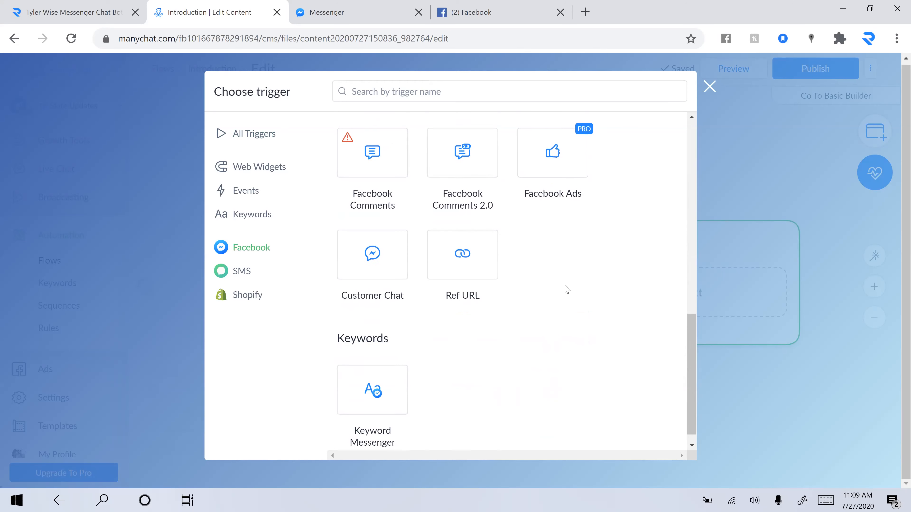
scroll(564, 289, down, 1)
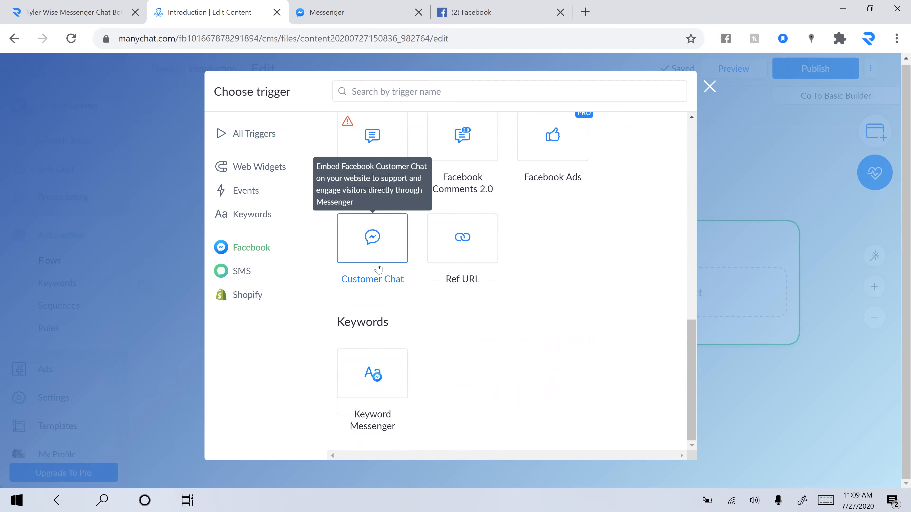
scroll(439, 405, up, 15)
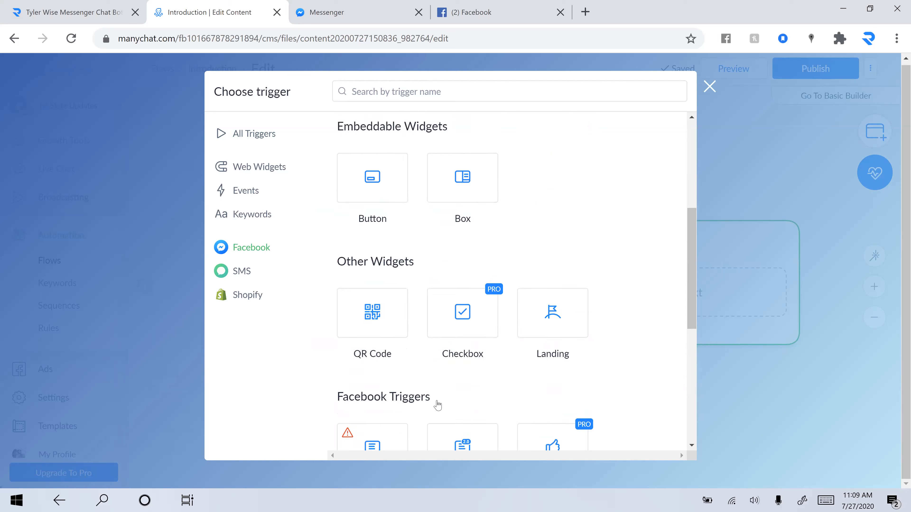
Step: Review all trigger types and add the Facebook Ads trigger to the starting step
click(269, 138)
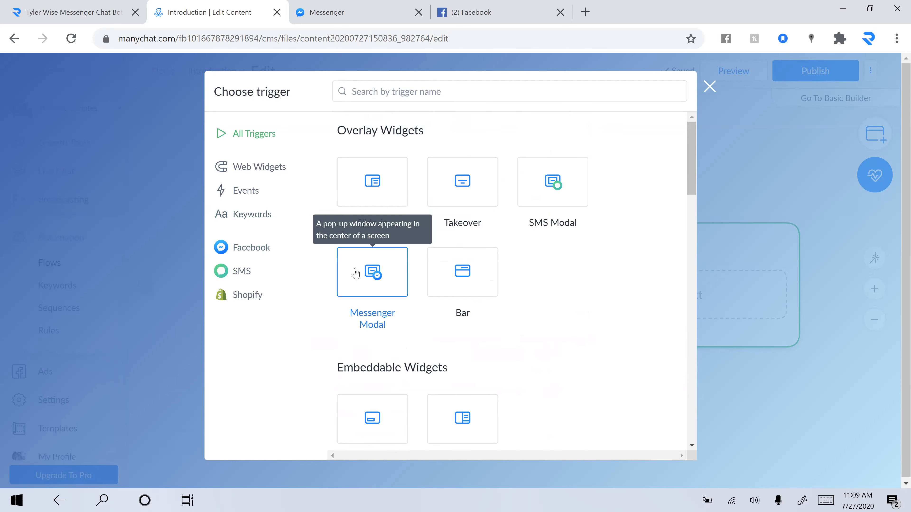
scroll(355, 273, down, 6)
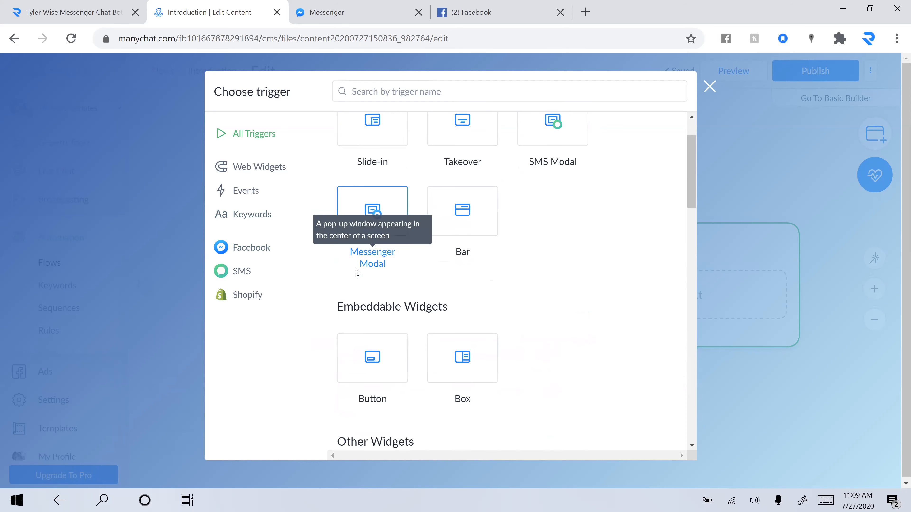
scroll(356, 272, down, 3)
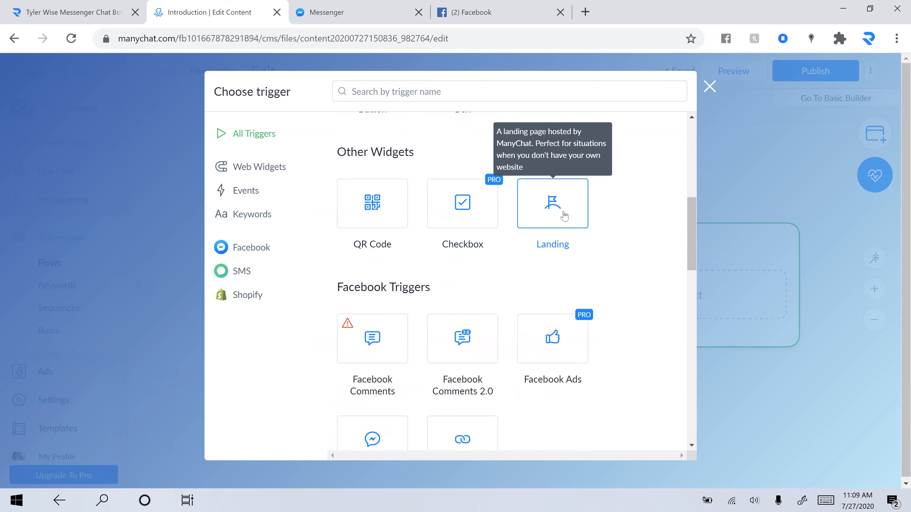
scroll(564, 216, down, 3)
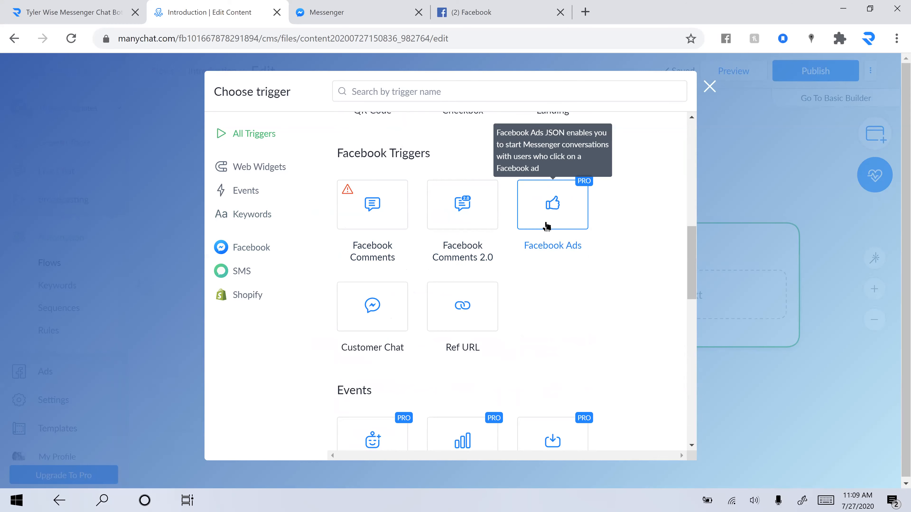
scroll(546, 226, down, 2)
scroll(551, 172, up, 1)
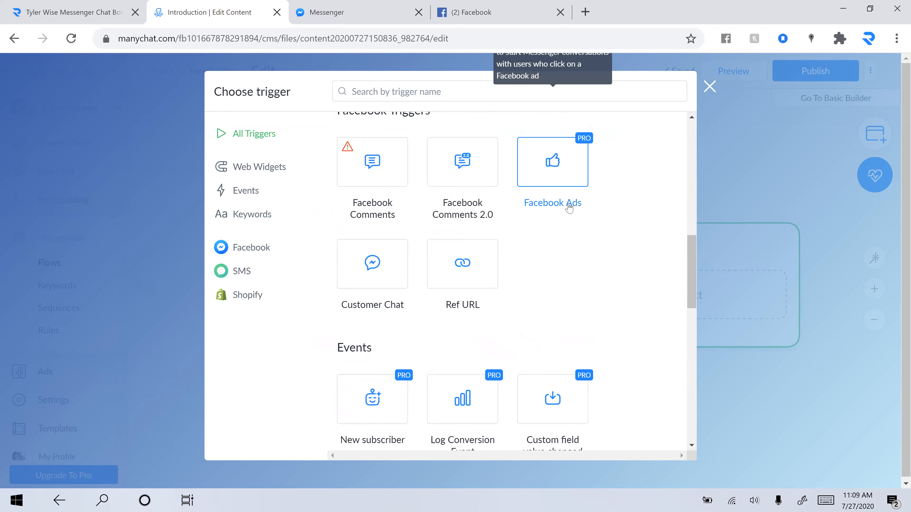
scroll(572, 213, up, 2)
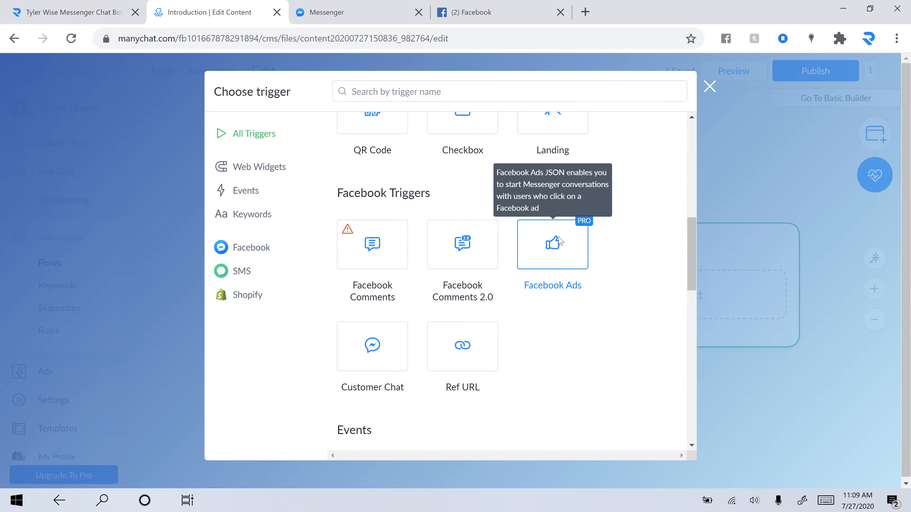
click(558, 243)
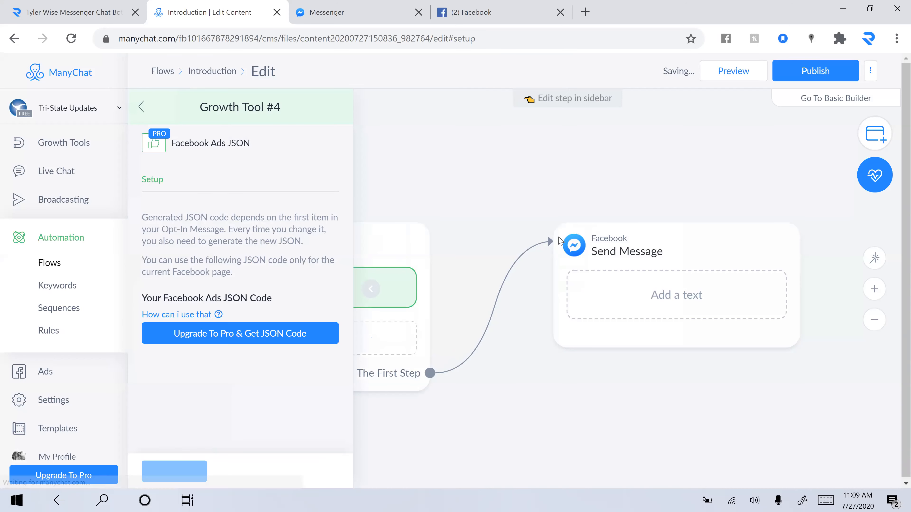
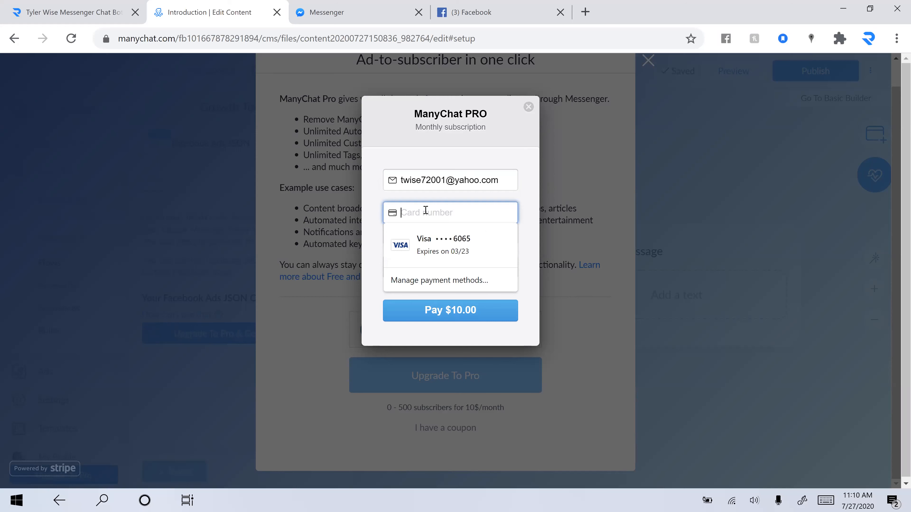
Step: Pay the $10.00 monthly ManyChat PRO upgrade with the saved Visa card
click(530, 198)
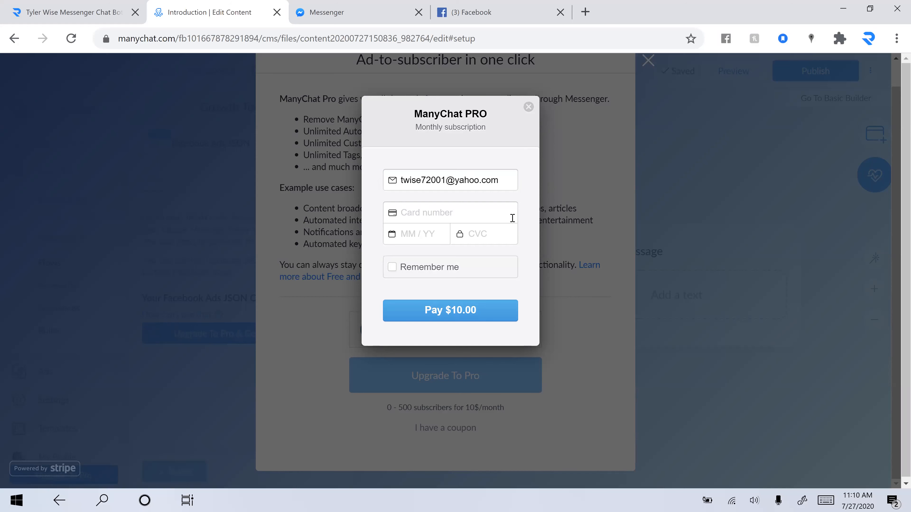
click(498, 211)
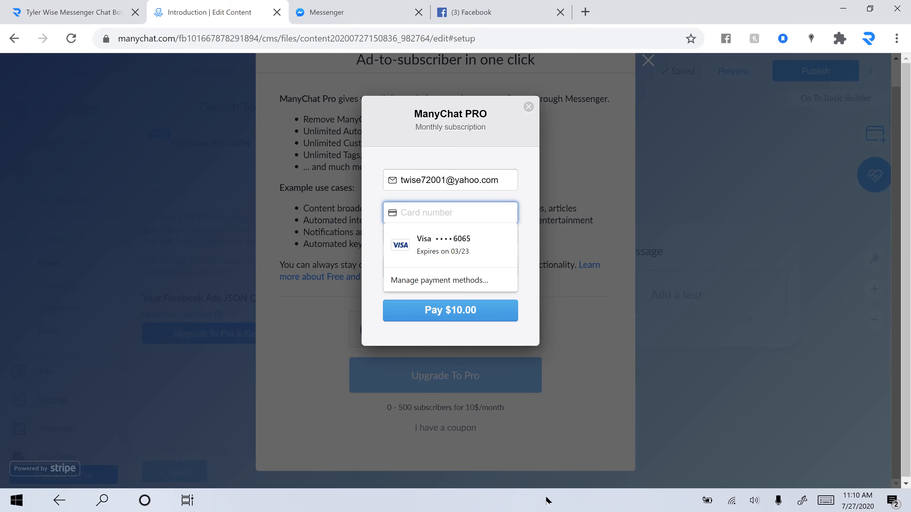
click(480, 479)
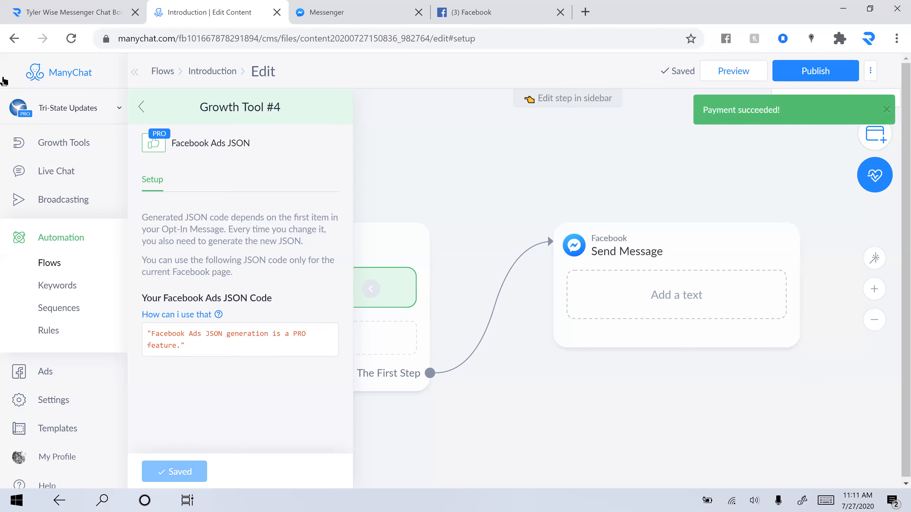
Step: Open the Introduction flow from the flows list and bring up its first Send Message step
click(57, 252)
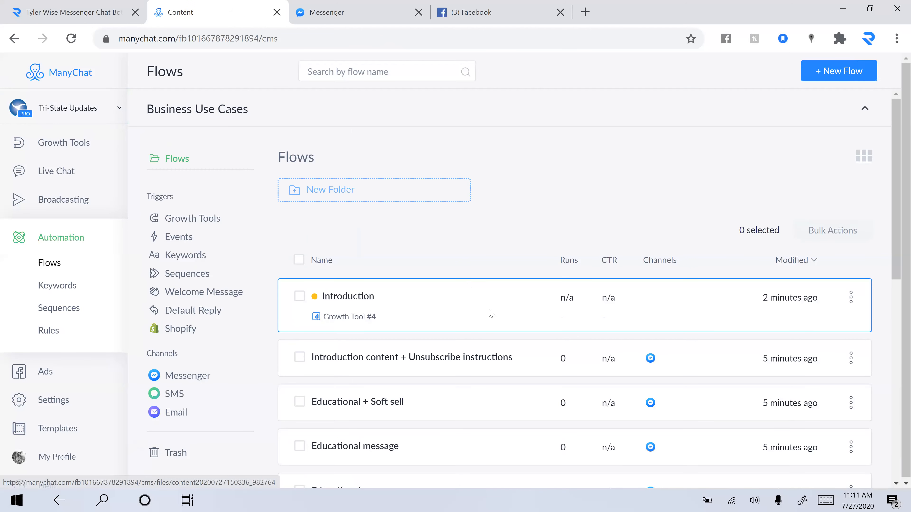
click(489, 314)
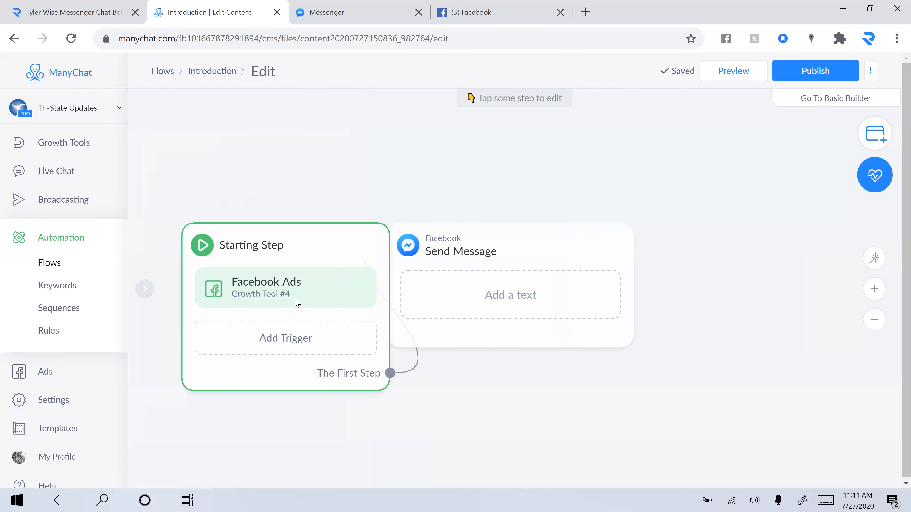
click(298, 303)
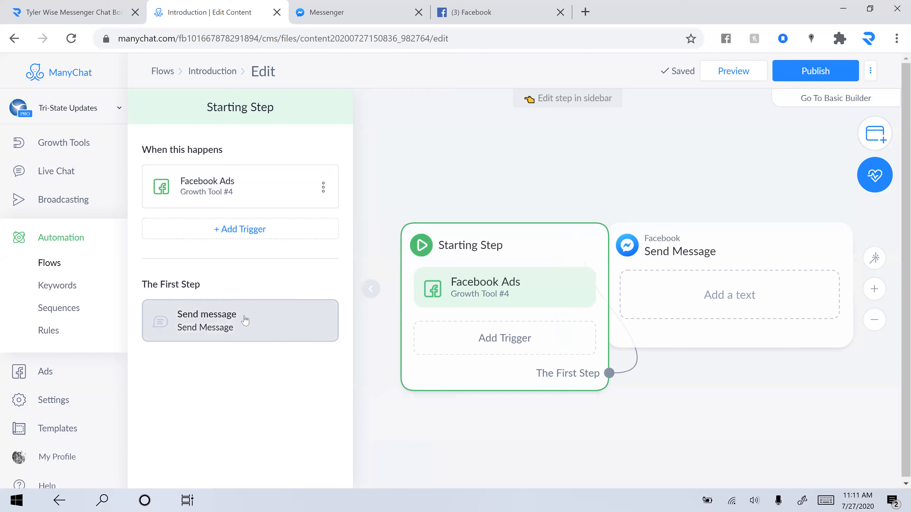
click(245, 322)
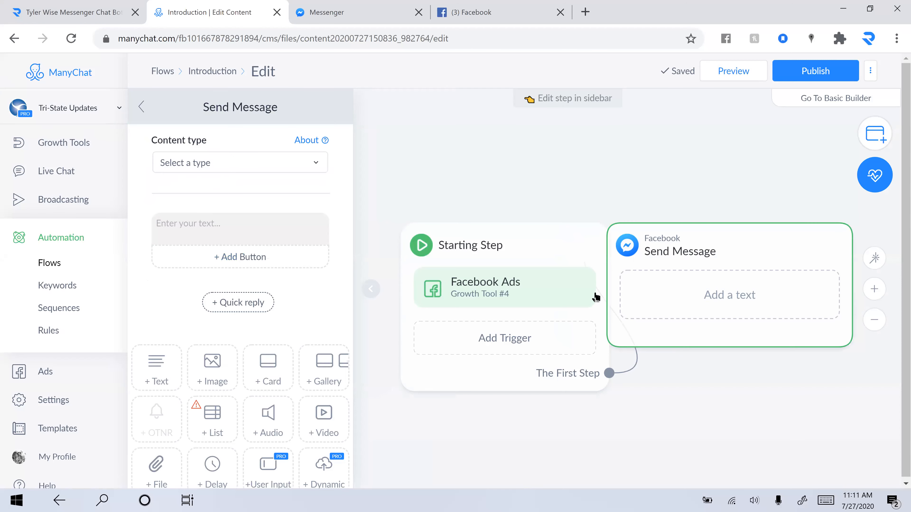
Step: Write a greeting thanking the user for reaching out, ending 'but first we have a couple questions!'
click(230, 224)
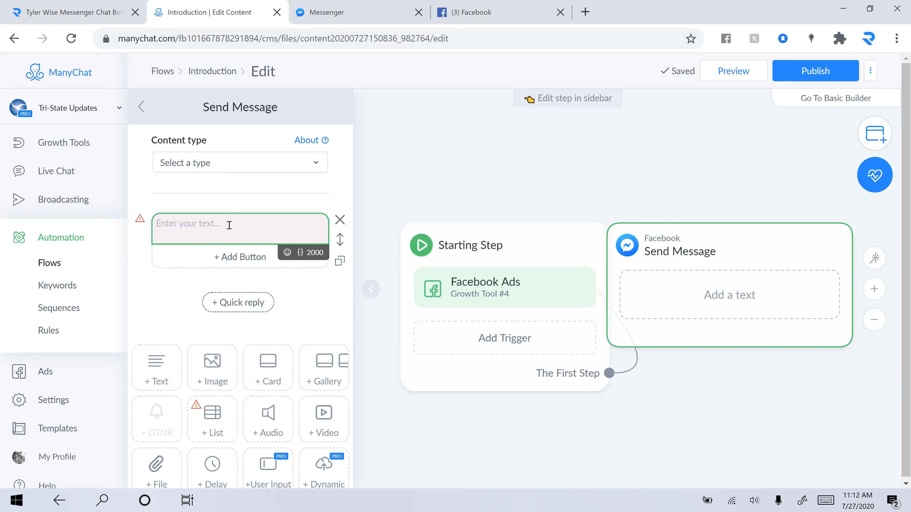
text(Thanks for request)
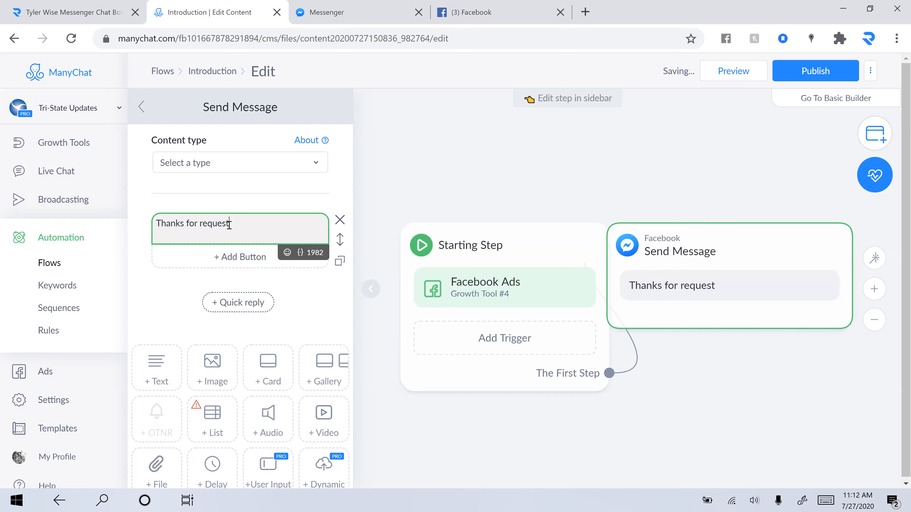
key(BackSpace)
key(BackSpace)
key(BackSpace)
key(BackSpace)
key(BackSpace)
key(BackSpace)
key(BackSpace)
text(reaching out to us! We)
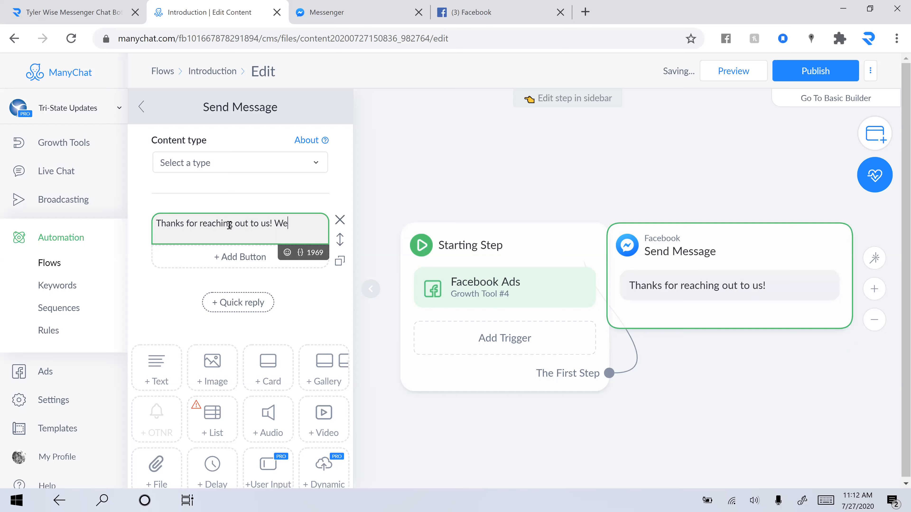
text( are read)
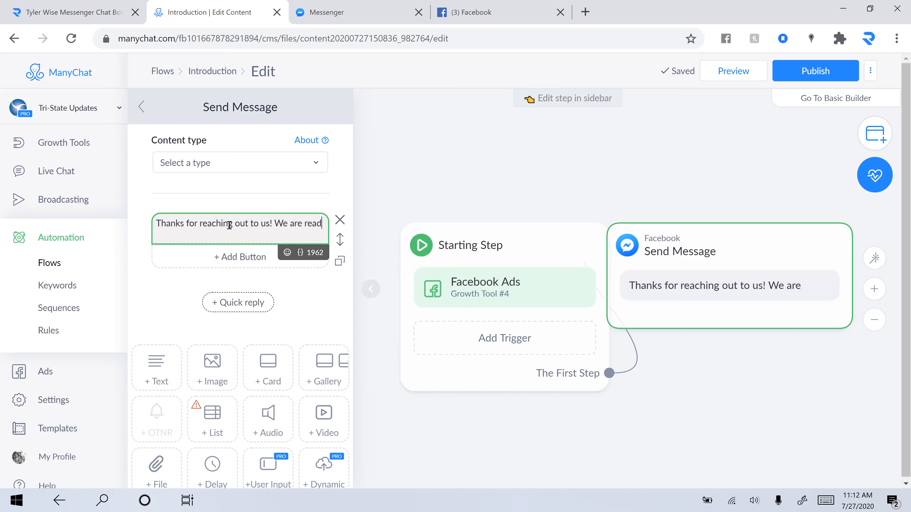
text(y to prepare y)
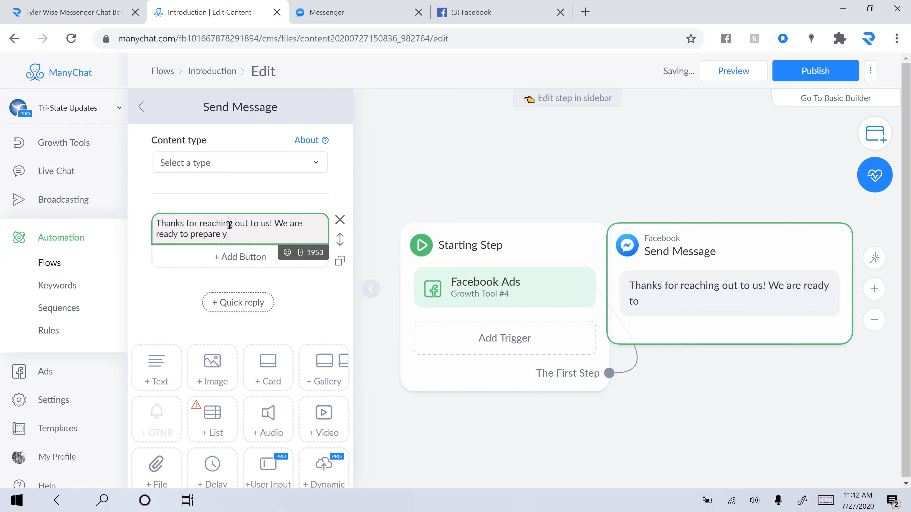
text(our quote)
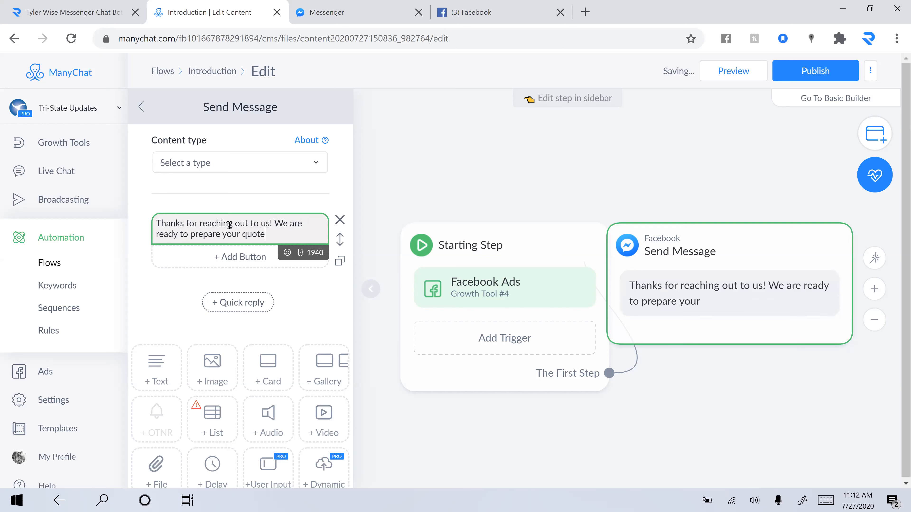
key(BackSpace)
key(BackSpace)
key(BackSpace)
key(BackSpace)
key(BackSpace)
text(insurance quot)
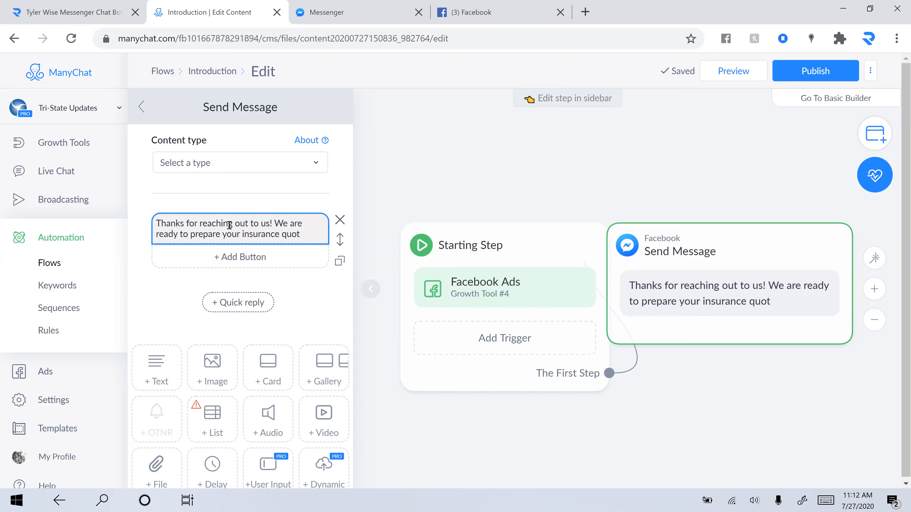
click(305, 231)
key(BackSpace)
key(BackSpace)
key(BackSpace)
key(BackSpace)
key(BackSpace)
key(BackSpace)
key(BackSpace)
key(BackSpace)
key(BackSpace)
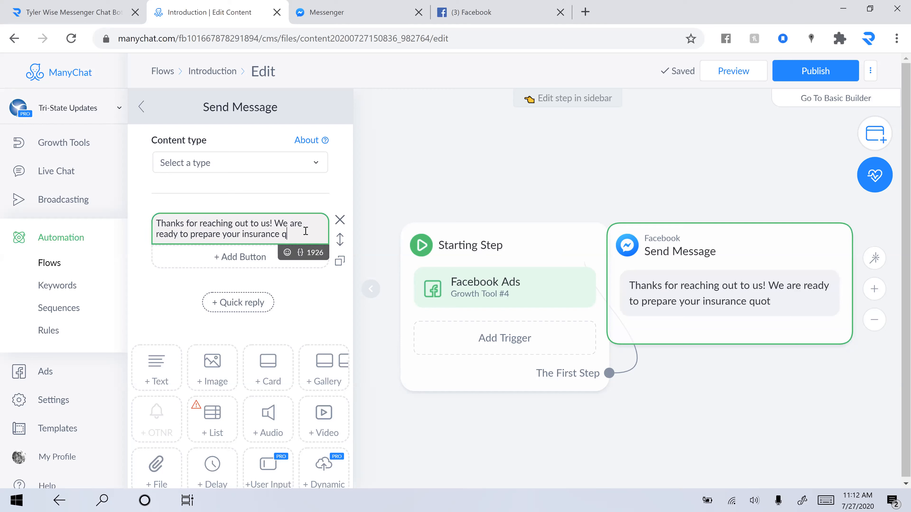
key(BackSpace)
key(BackSpace)
key(BackSpace)
key(BackSpace)
key(BackSpace)
text(quote, but fur)
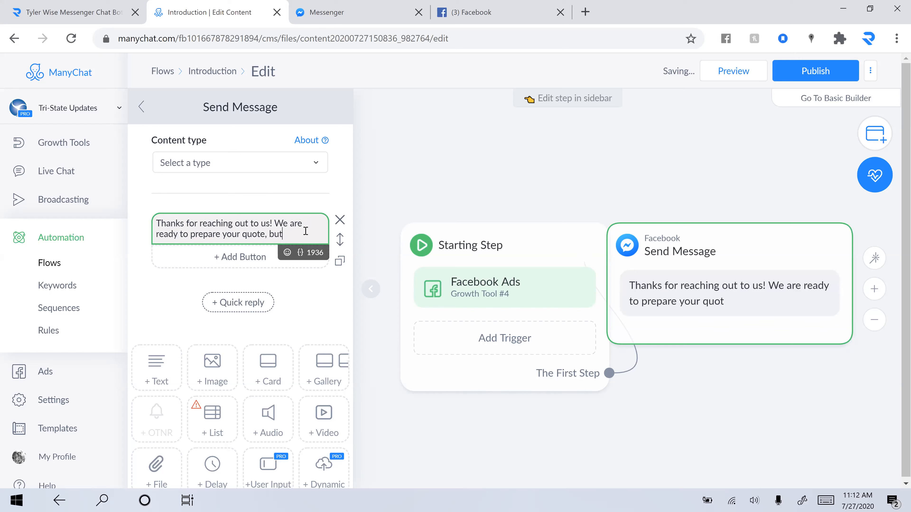
key(BackSpace)
key(BackSpace)
text(irst we have a )
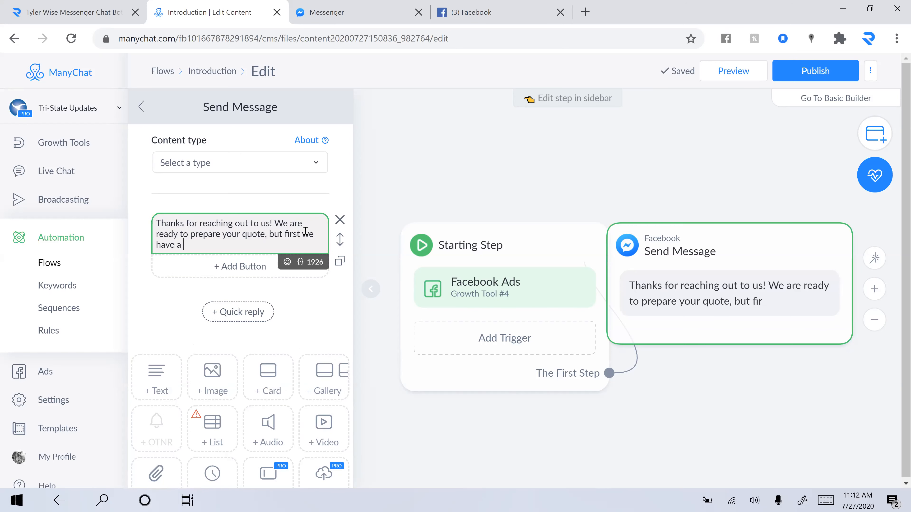
text(couple questions!)
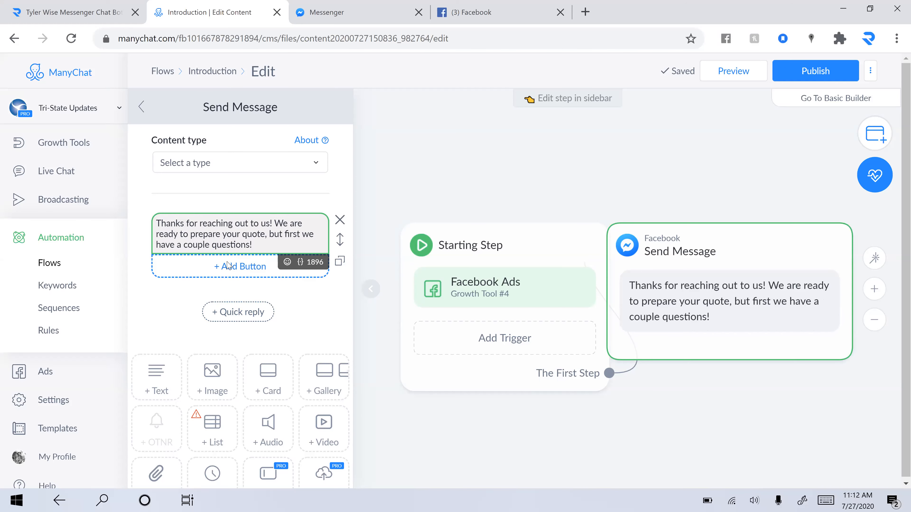
Step: Add New Button #1 beneath the greeting message text
click(227, 265)
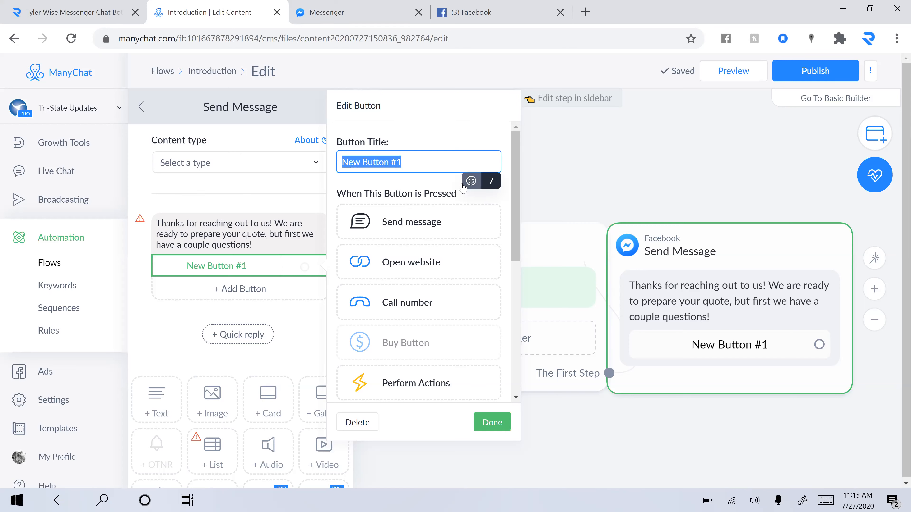
Step: Add the question 'What kind of quote are you looking for?' and title the first button 'Auto Insurance Quote'
click(269, 242)
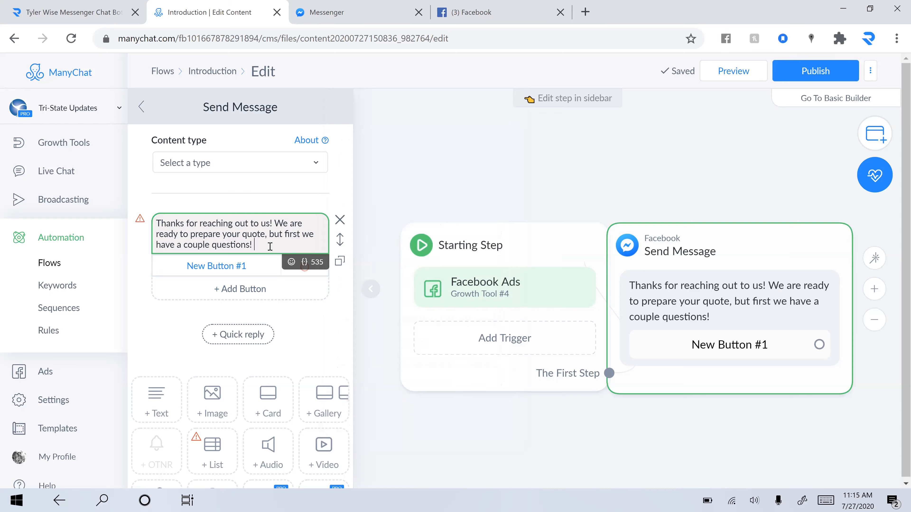
text(What ki)
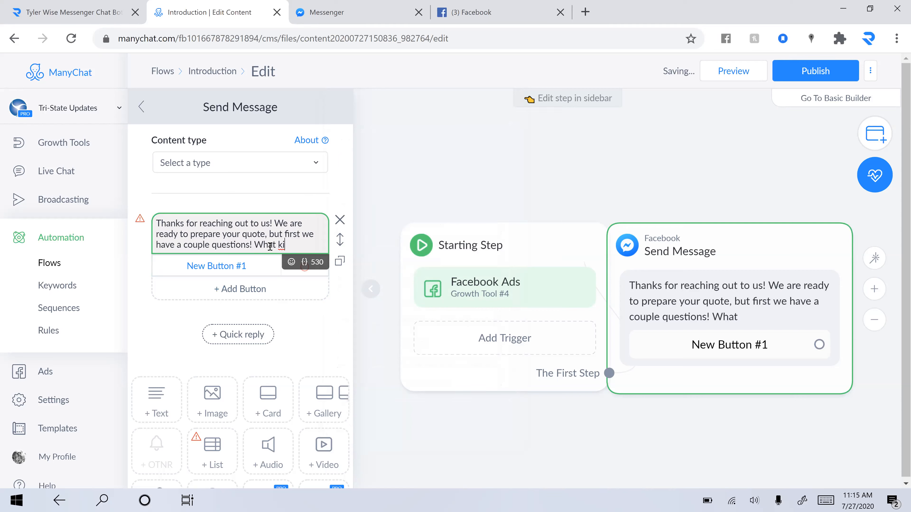
text(nd of quote ar)
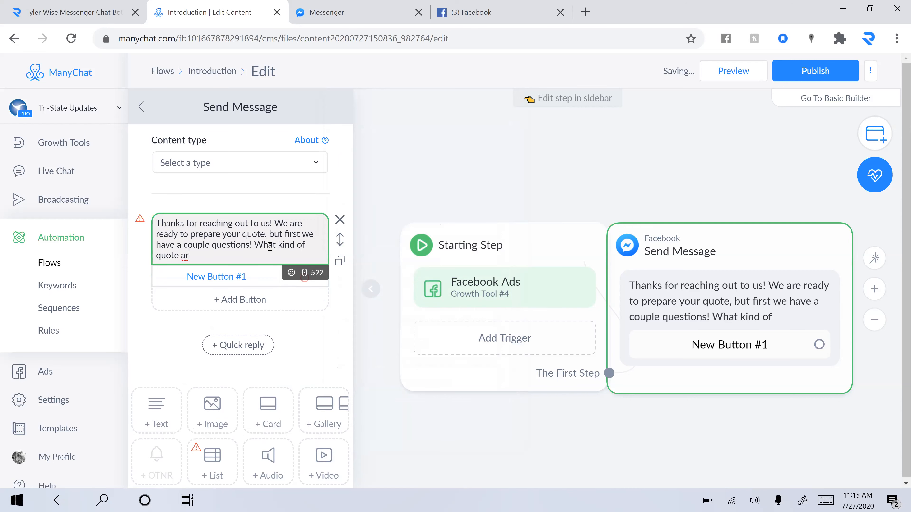
text(e you lookin)
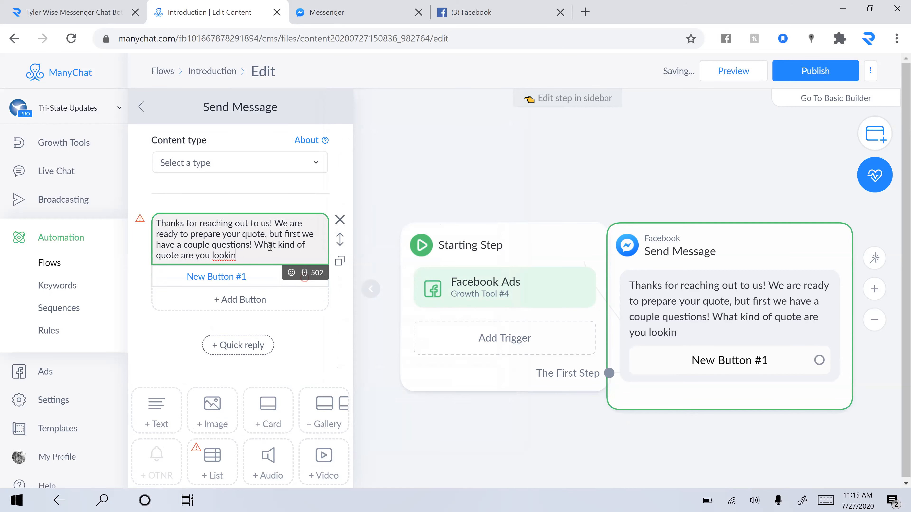
text(g for?)
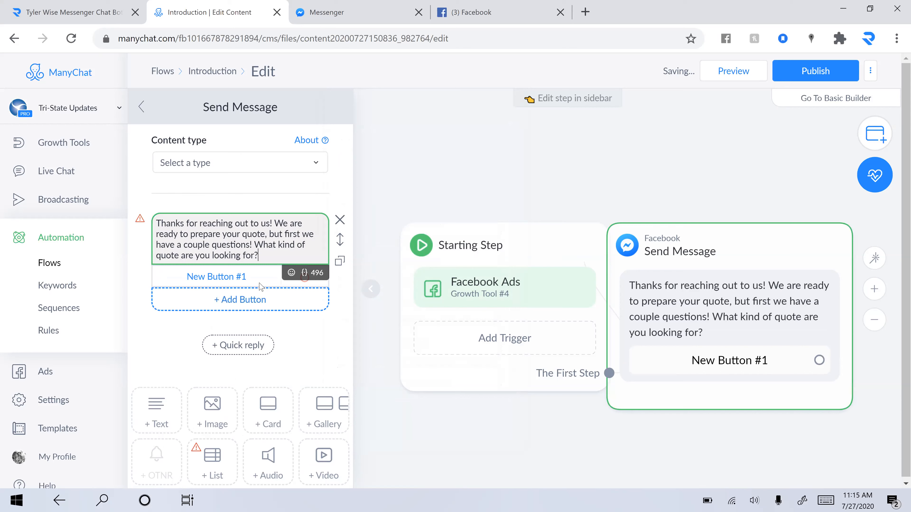
click(257, 284)
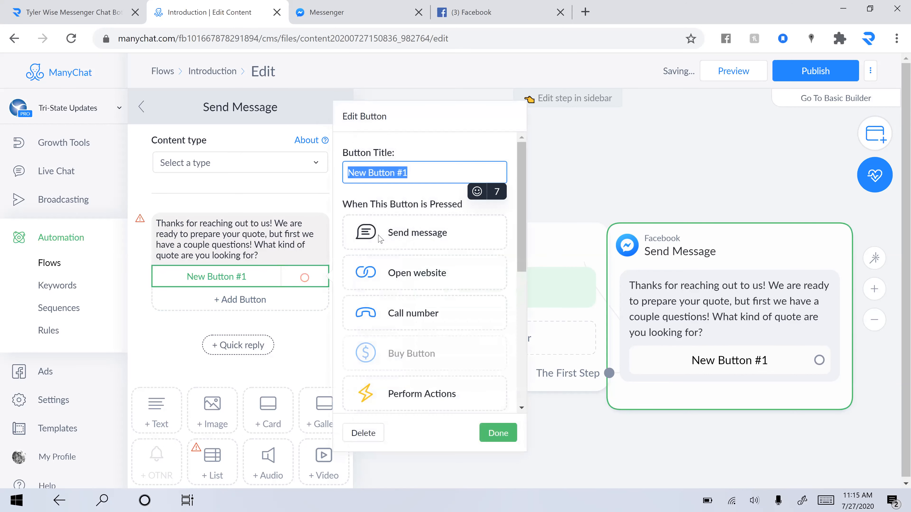
text(Auto Insurnac)
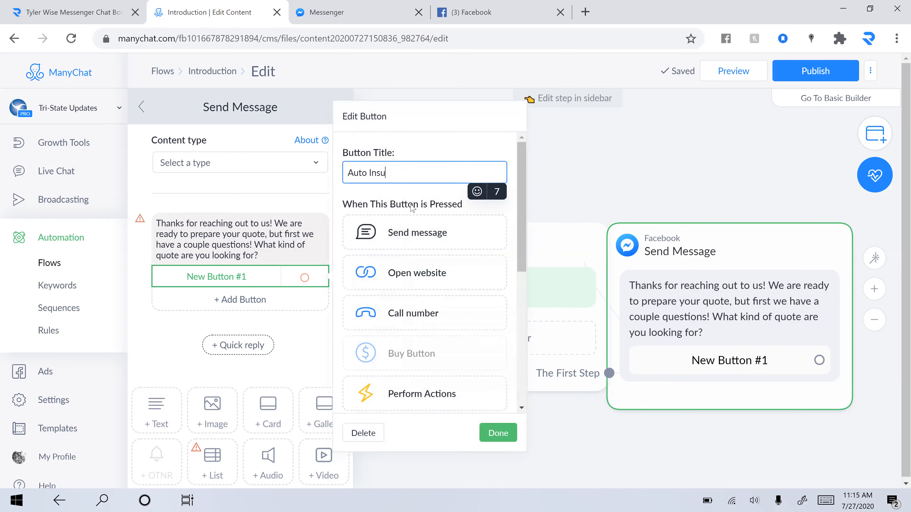
key(BackSpace)
key(BackSpace)
key(BackSpace)
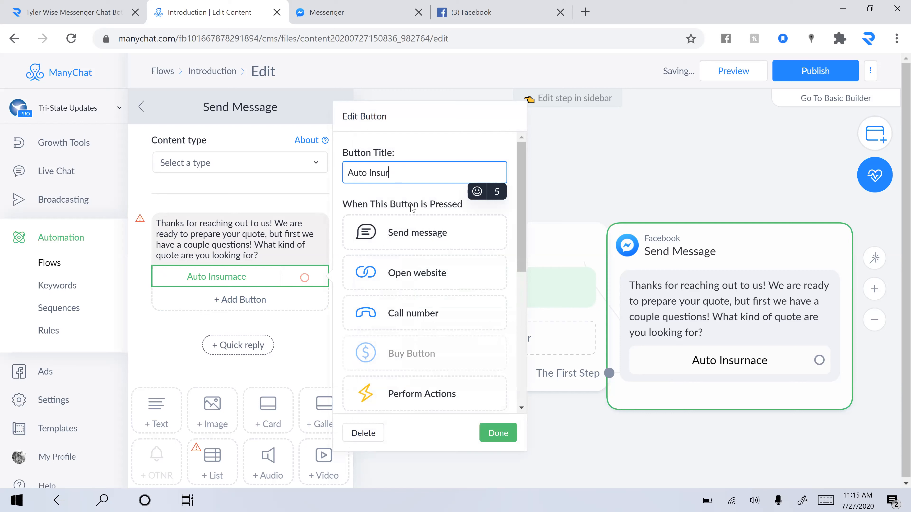
text(andc)
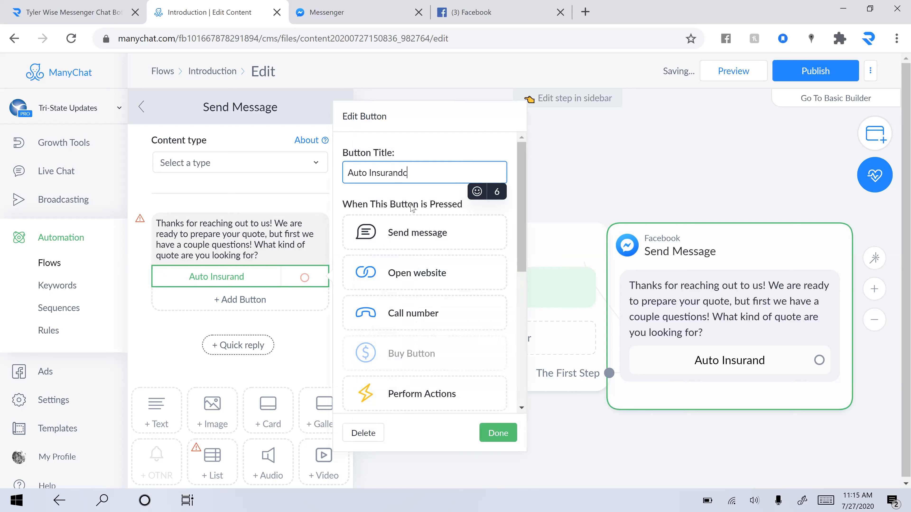
key(BackSpace)
key(BackSpace)
text(ce Quote)
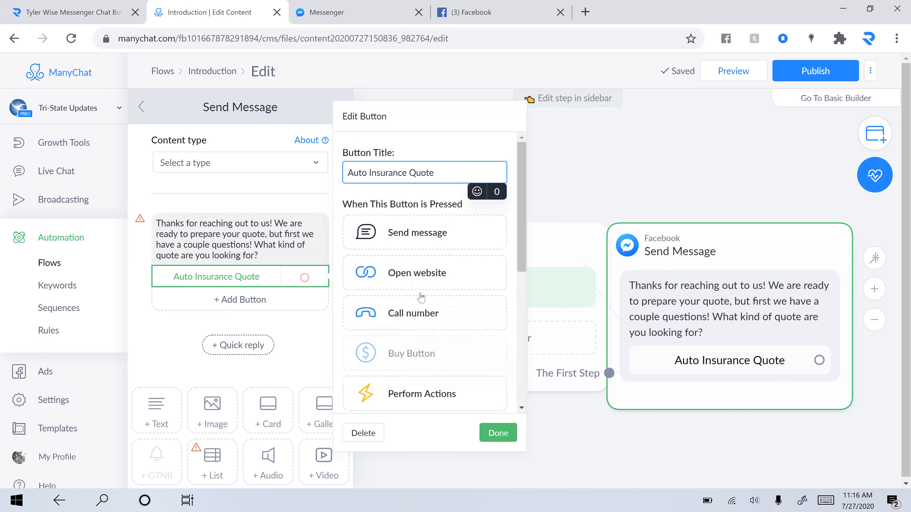
scroll(420, 297, down, 3)
scroll(420, 297, down, 1)
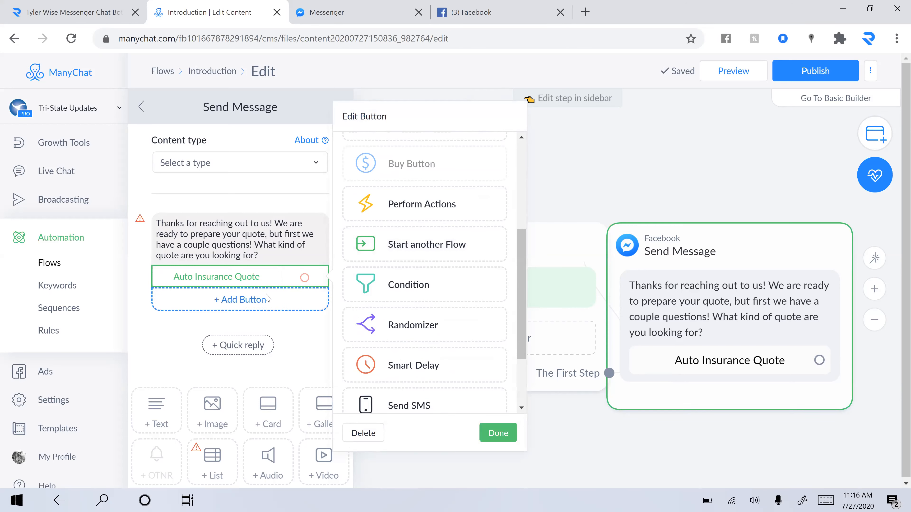
Step: Add a 'Life Insurance Quote' button, then discard an extra untitled third button
click(274, 300)
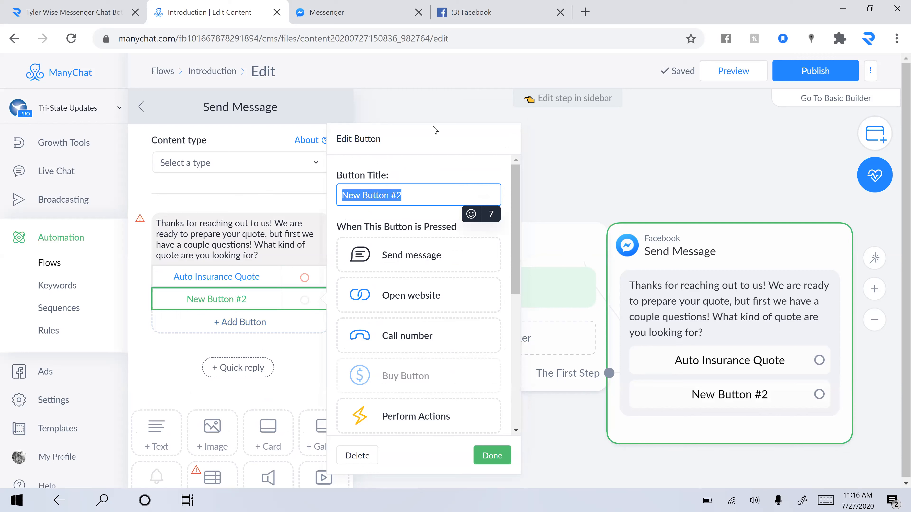
text(Life Insurance Quote)
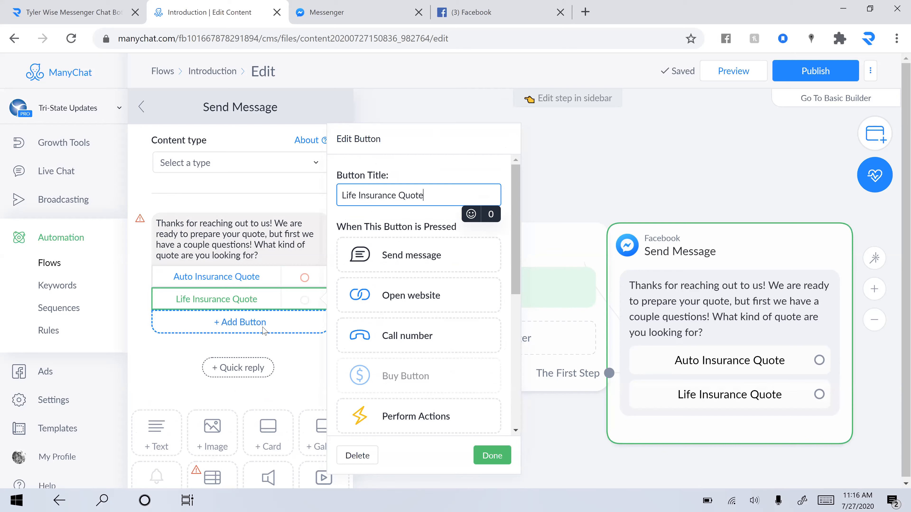
click(264, 330)
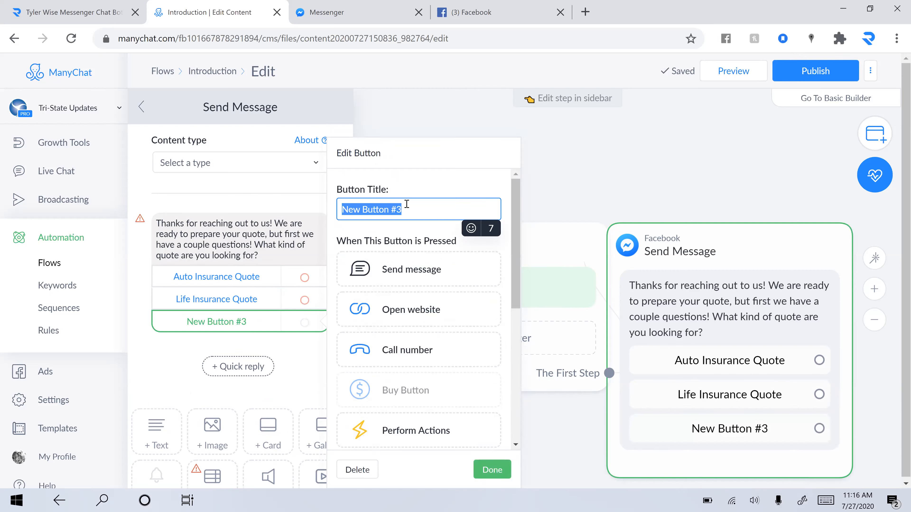
key(BackSpace)
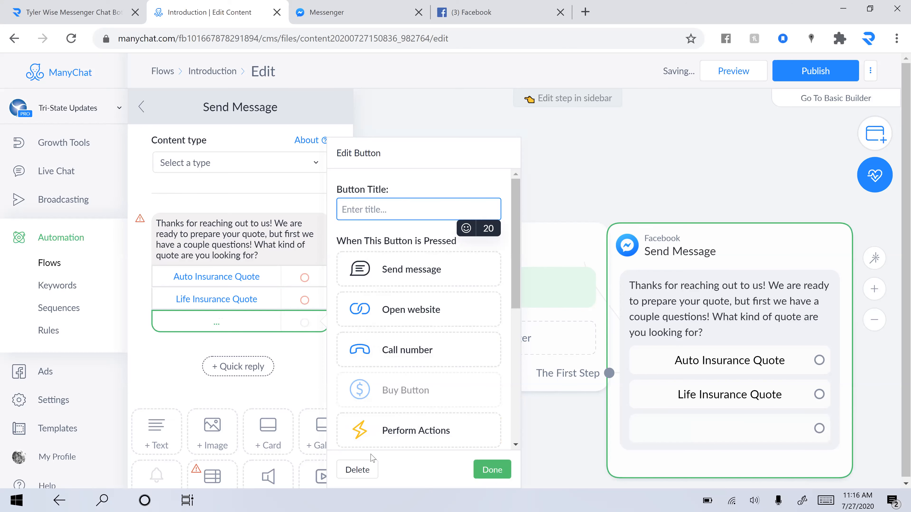
click(355, 470)
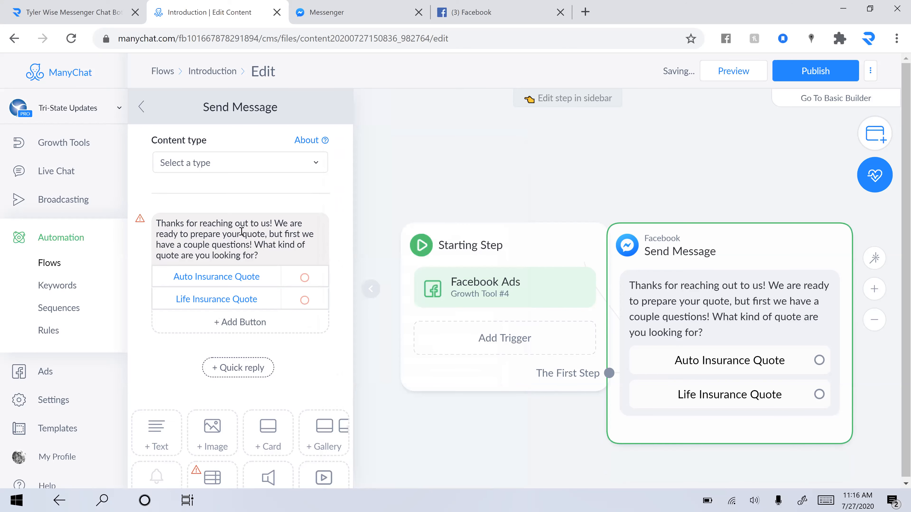
Step: Set the Auto Insurance Quote button's action to Start another Flow
click(277, 280)
scroll(430, 244, down, 5)
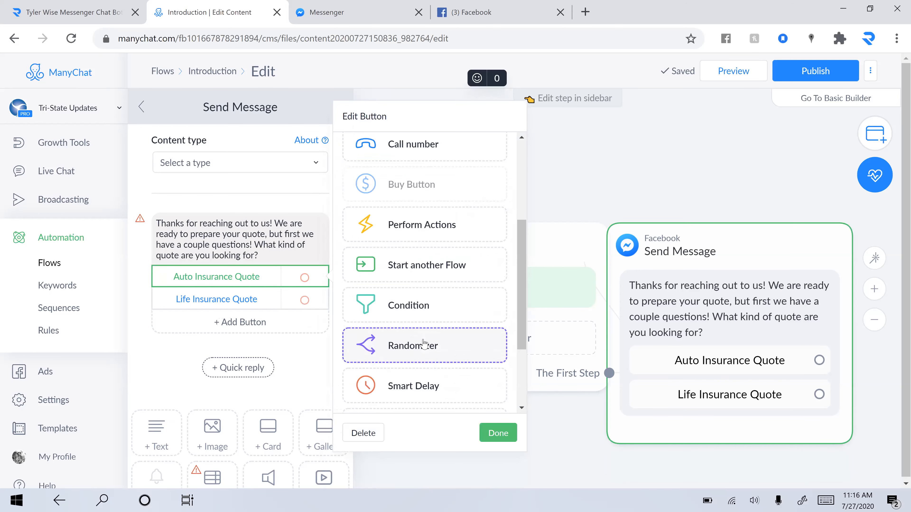
click(403, 252)
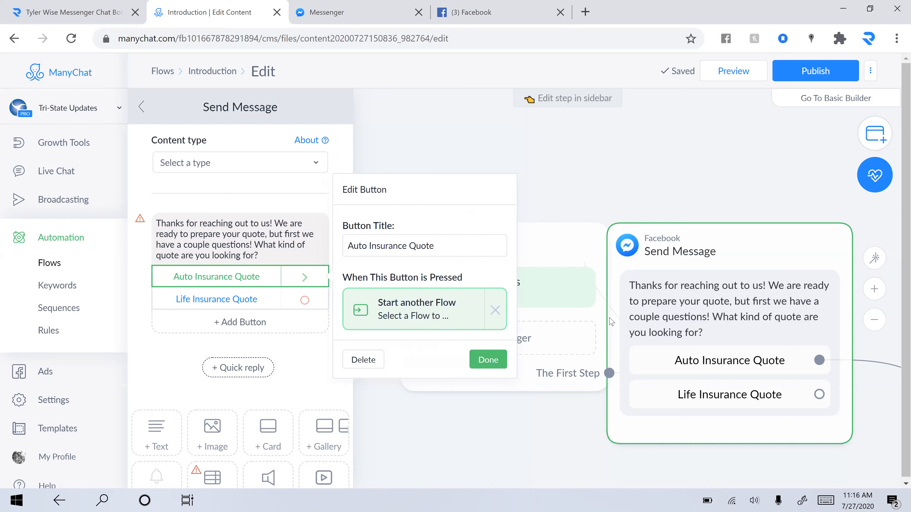
scroll(611, 322, down, 1)
scroll(611, 322, down, 3)
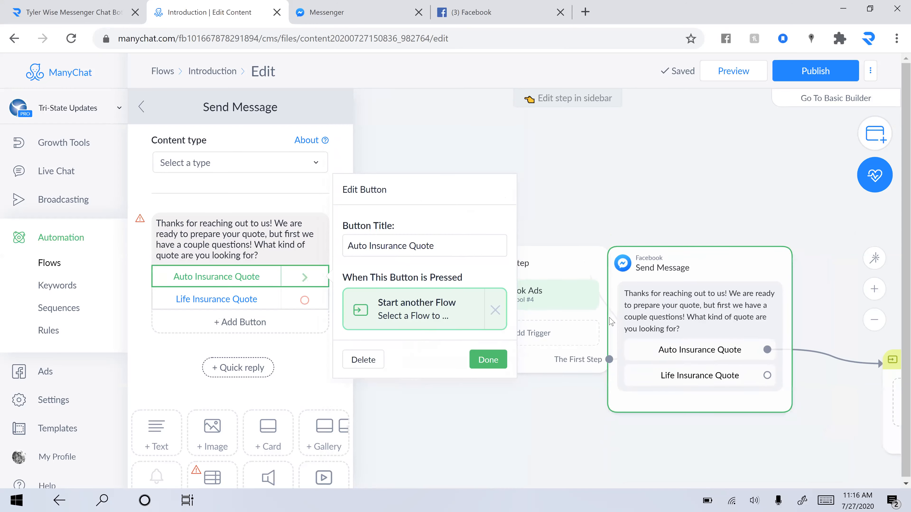
scroll(611, 322, down, 2)
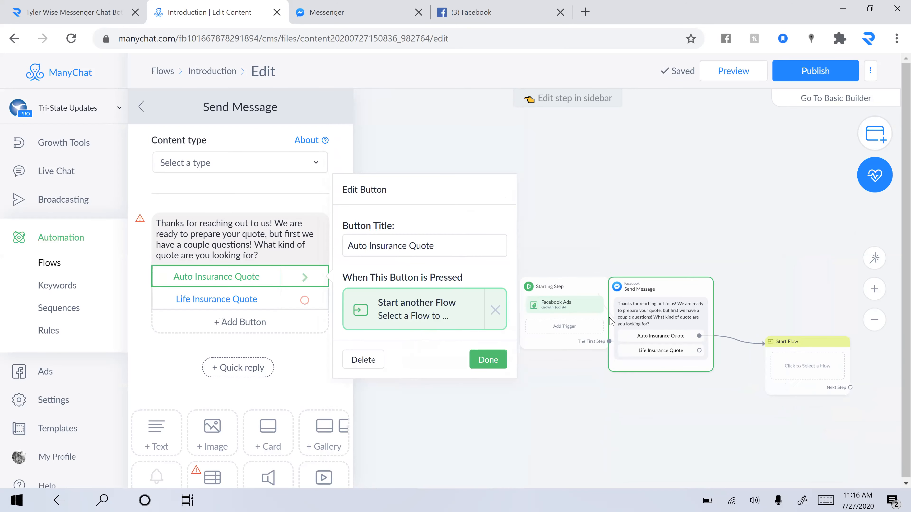
Step: Test the bot with Get Started in Messenger, then return to the Introduction editor
click(388, 6)
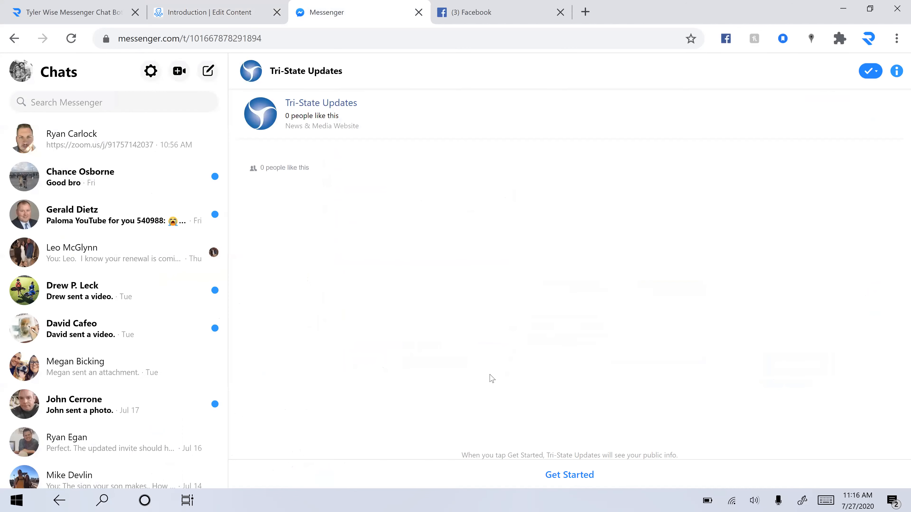
click(574, 472)
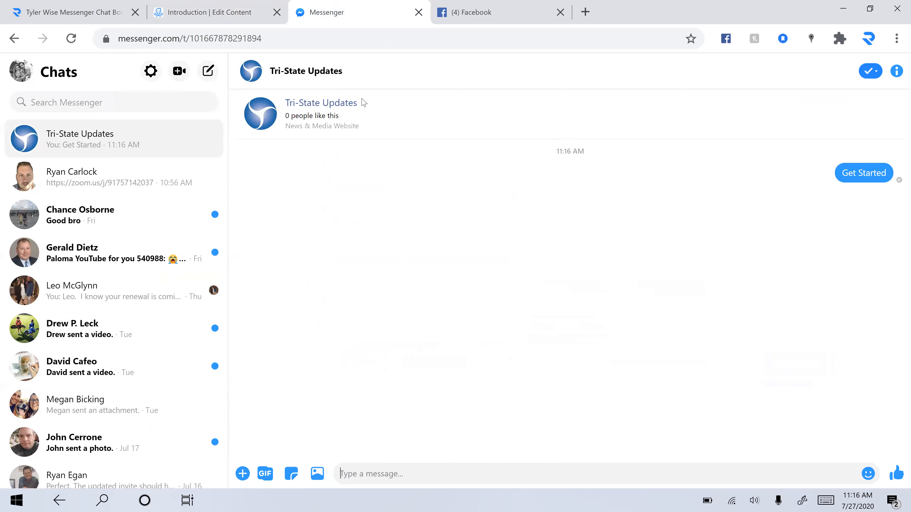
click(222, 5)
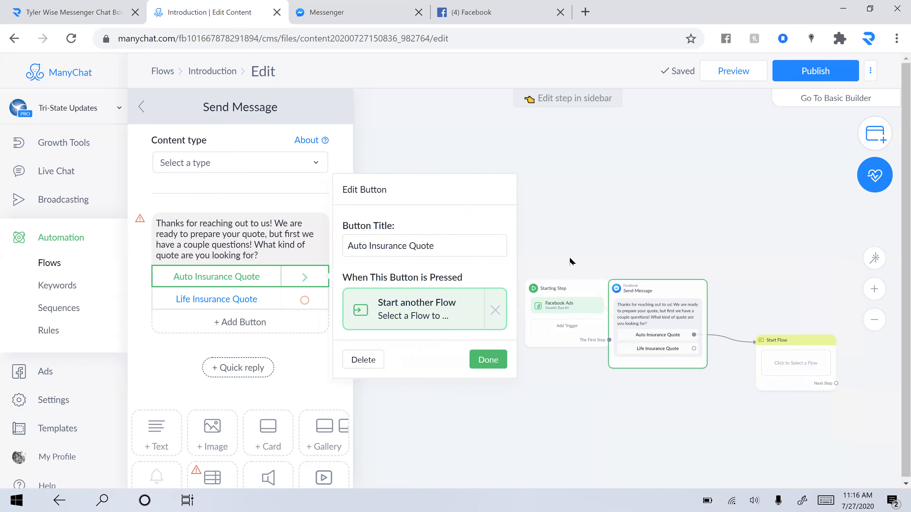
Step: From the Start Flow step's flow picker, create a new flow named 'Auto Insurance Quote'
click(807, 355)
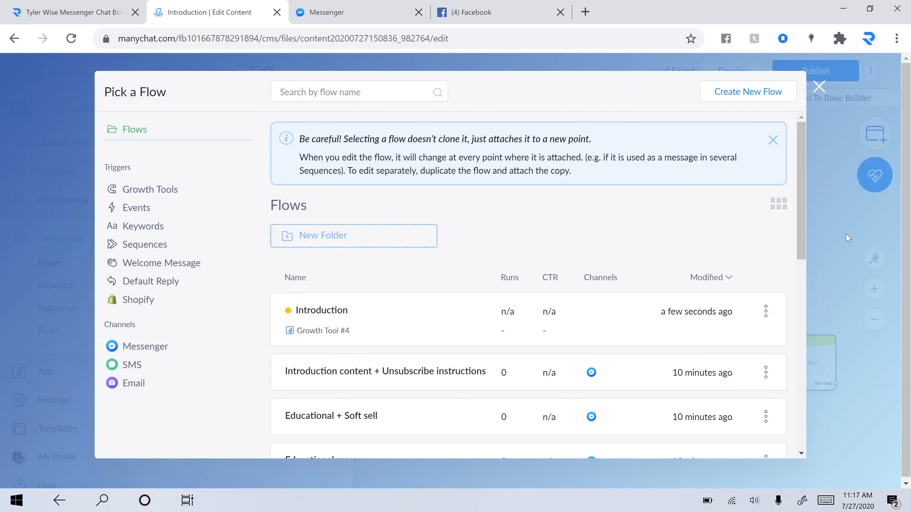
click(822, 87)
mouse_move(801, 362)
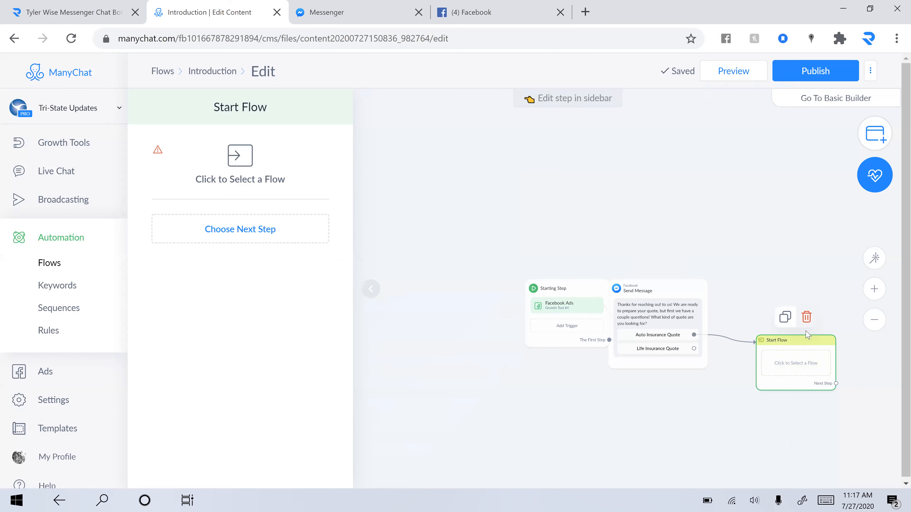
click(799, 373)
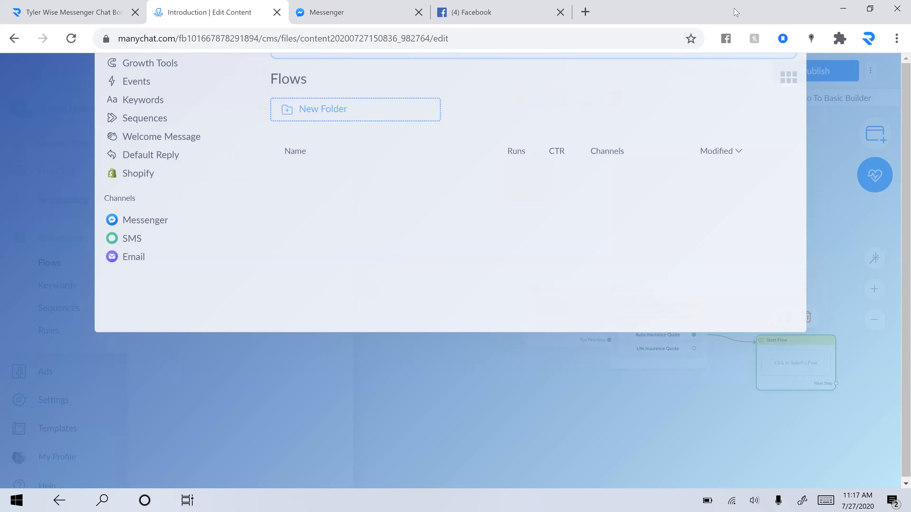
click(747, 86)
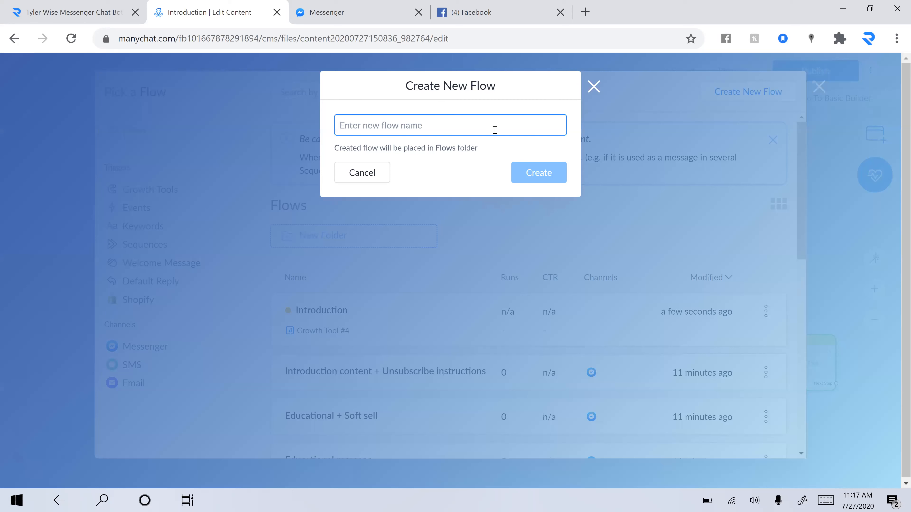
text(Auto Insurance )
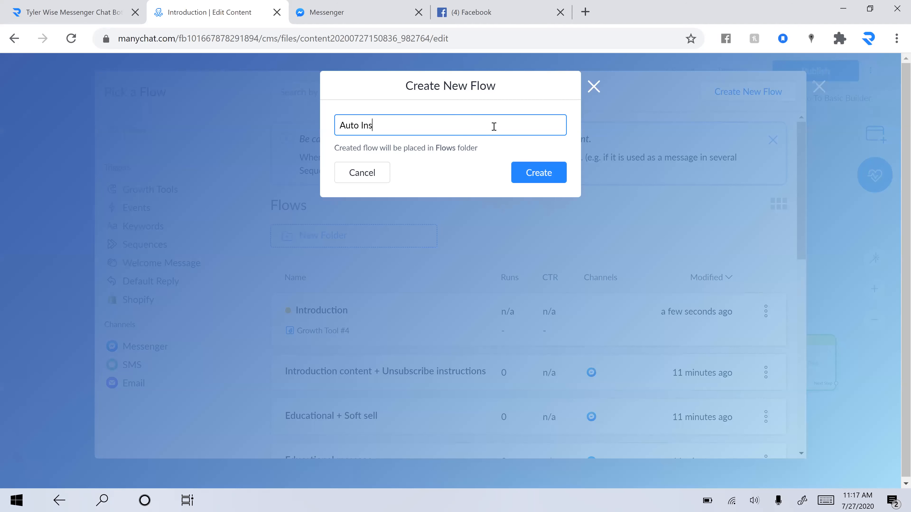
text(Quote)
click(536, 172)
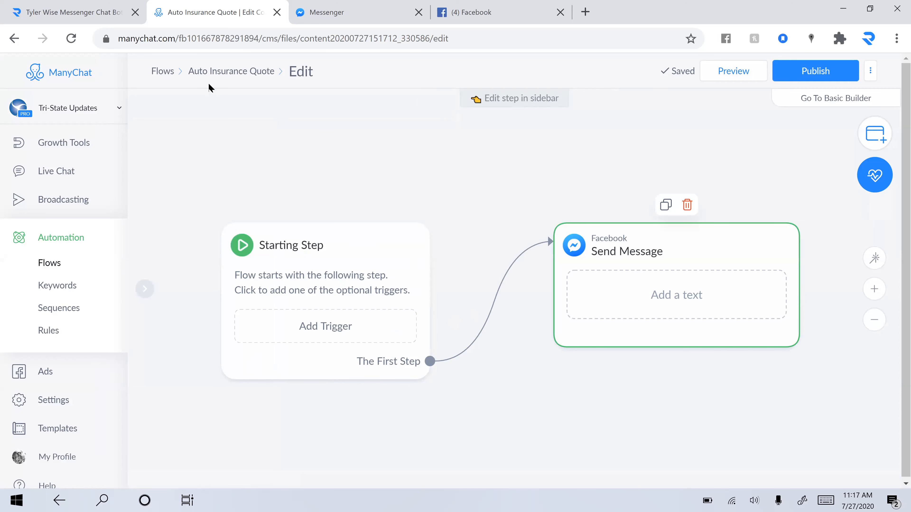
Step: Reload the Auto Insurance Quote editor, then reopen Introduction from the flows list
click(219, 72)
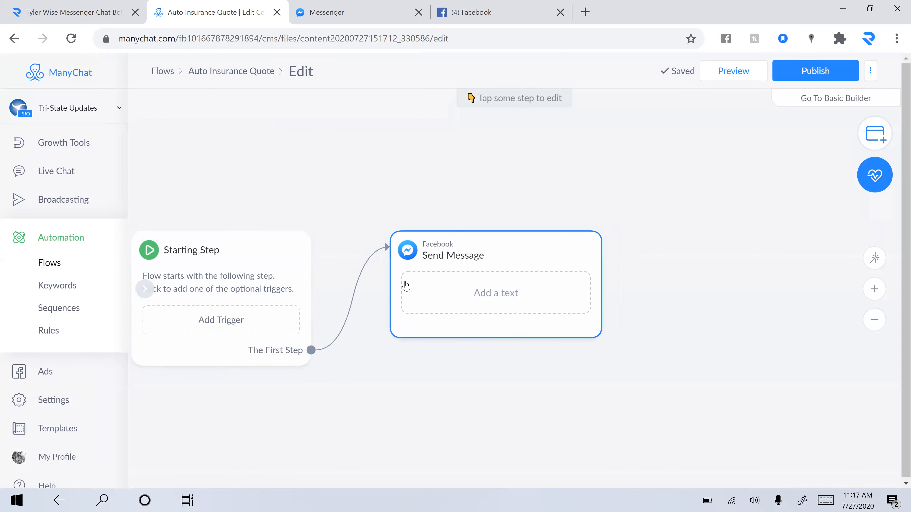
click(167, 72)
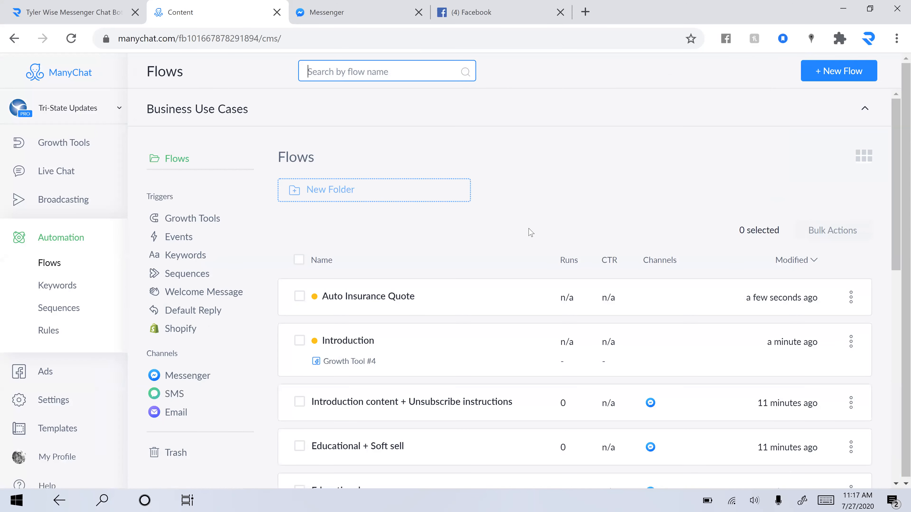
click(459, 291)
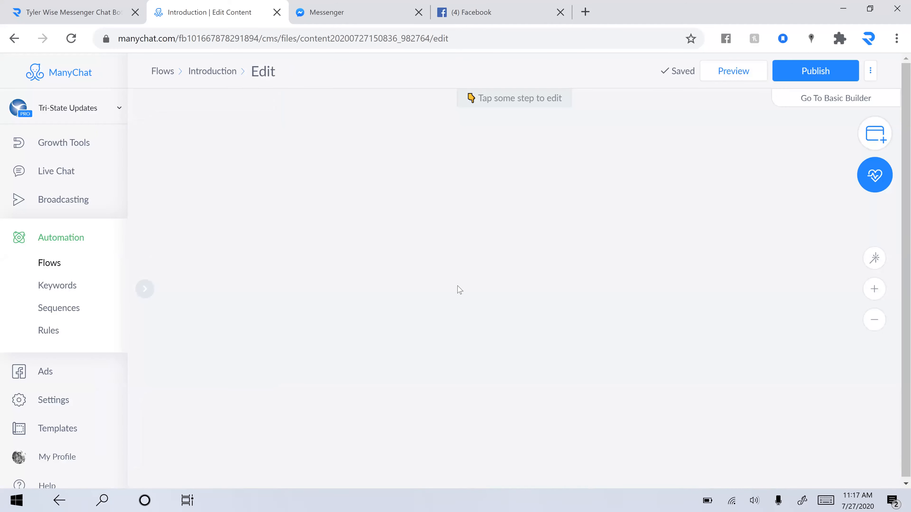
Step: Review the greeting and Start Flow steps, check Messenger, then search Windows for 'word'
click(392, 254)
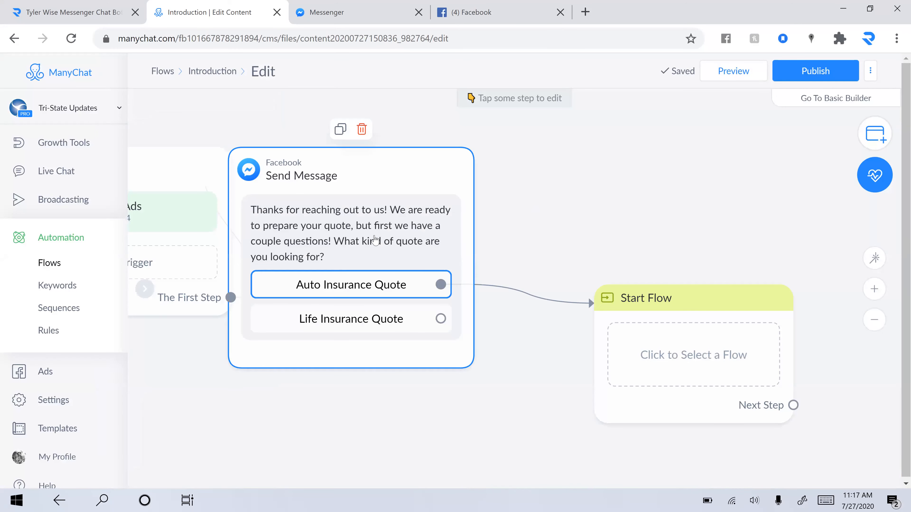
click(614, 324)
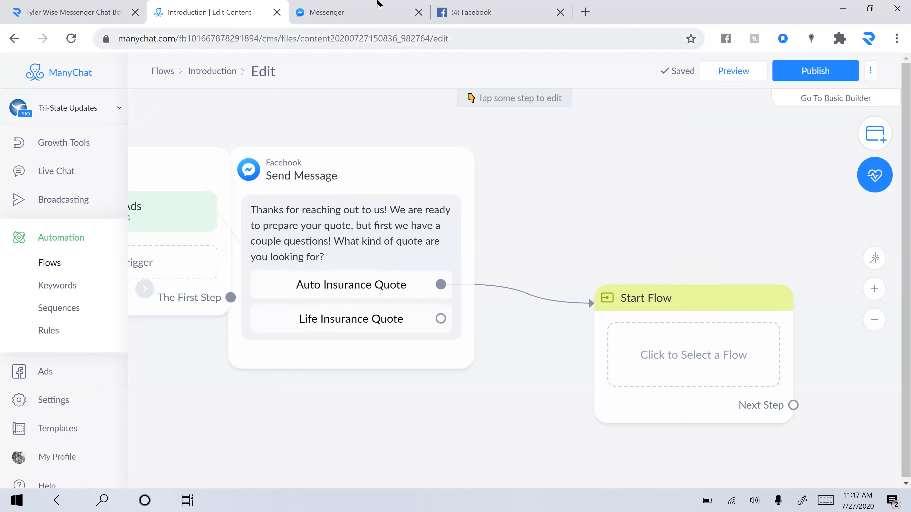
click(379, 11)
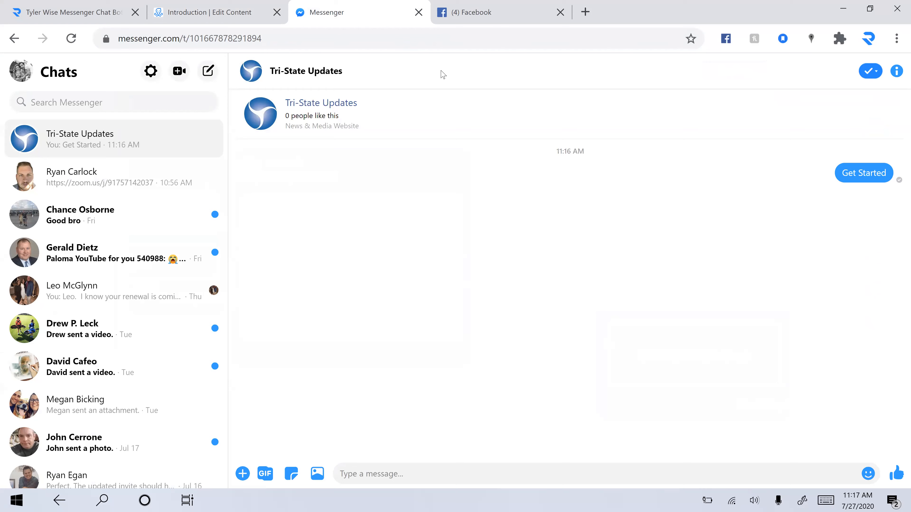
click(232, 15)
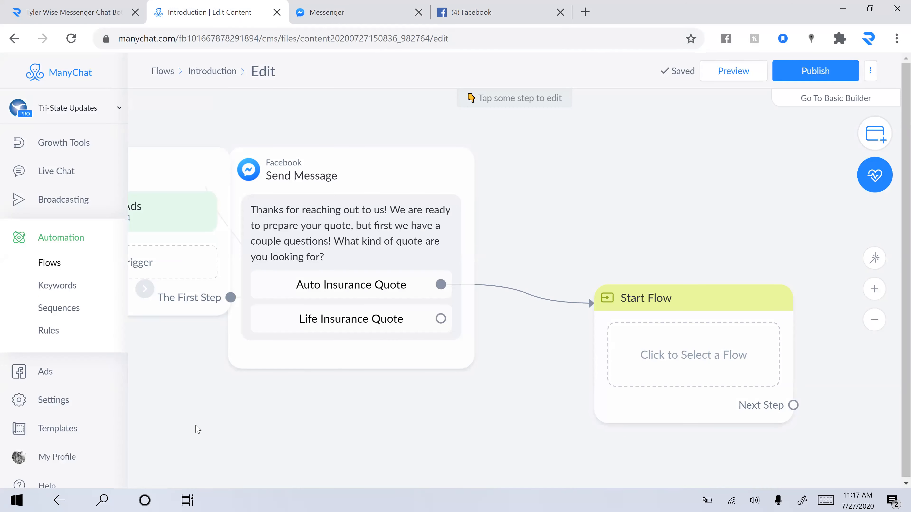
click(104, 499)
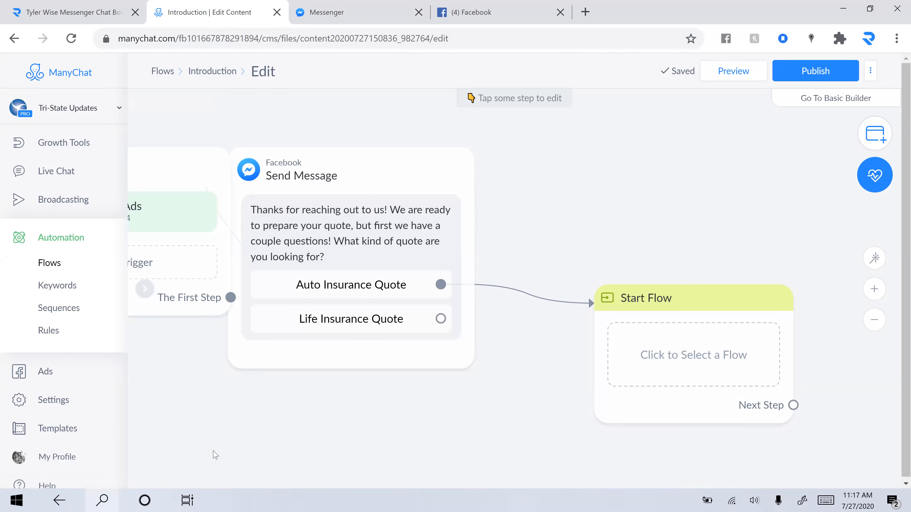
text(word)
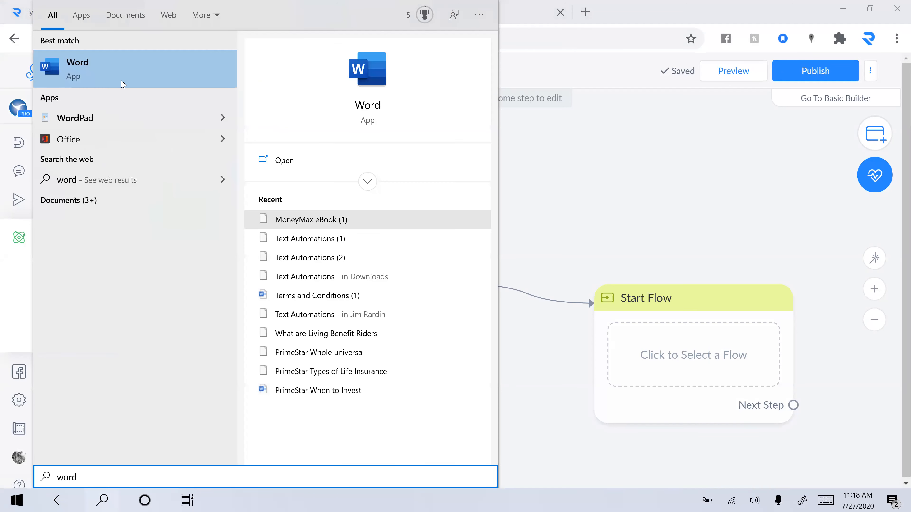
Step: In a blank Word document, list Name, Address, DOB, Auto details (# Vehicles, accidents, drivers) and Life
click(122, 84)
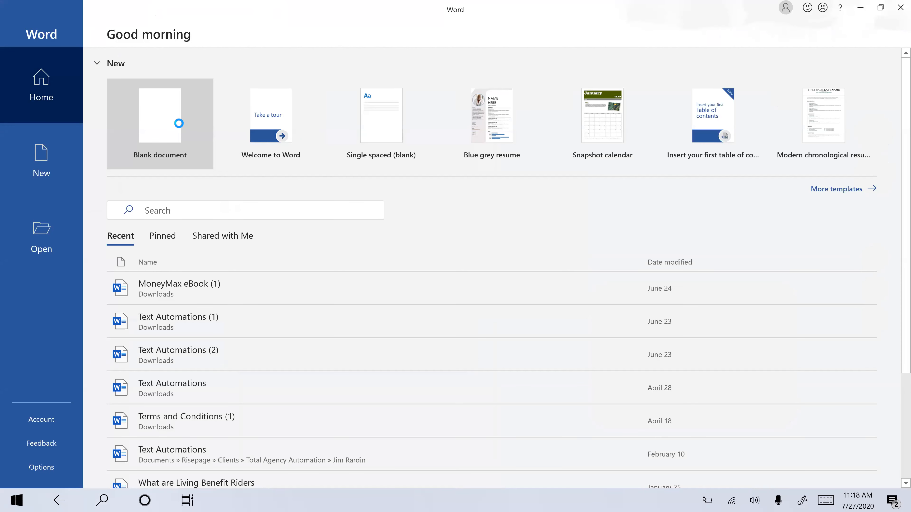
click(181, 128)
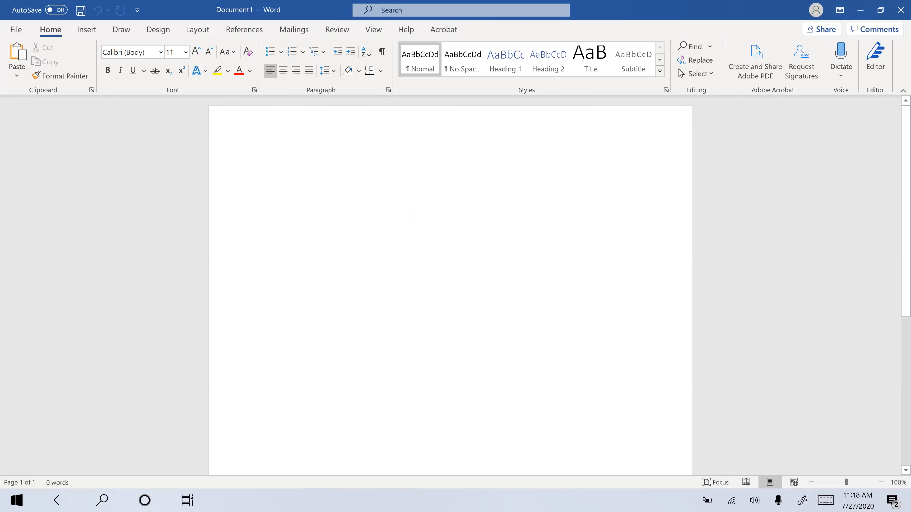
text(Name)
key(Return)
text(Ad)
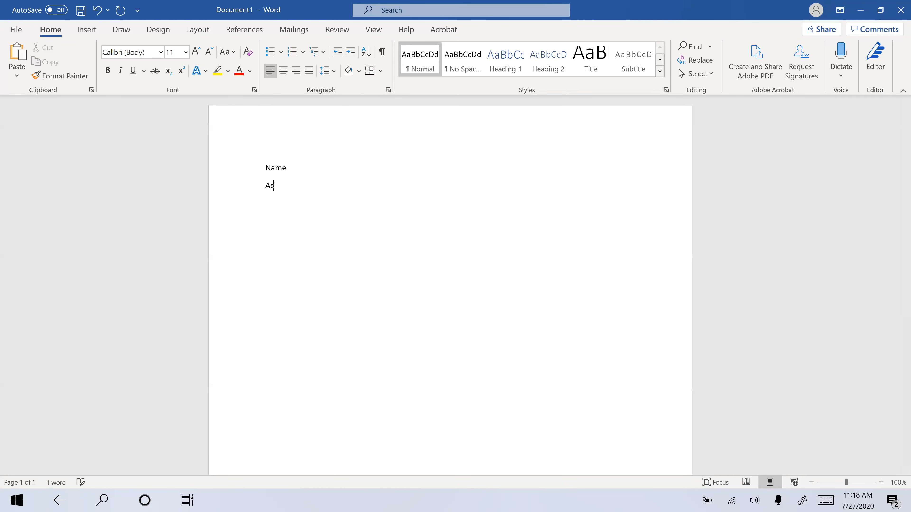
text(dress)
key(Return)
text(DOB )
text(Auto)
text(# Vehicle)
text(s, )
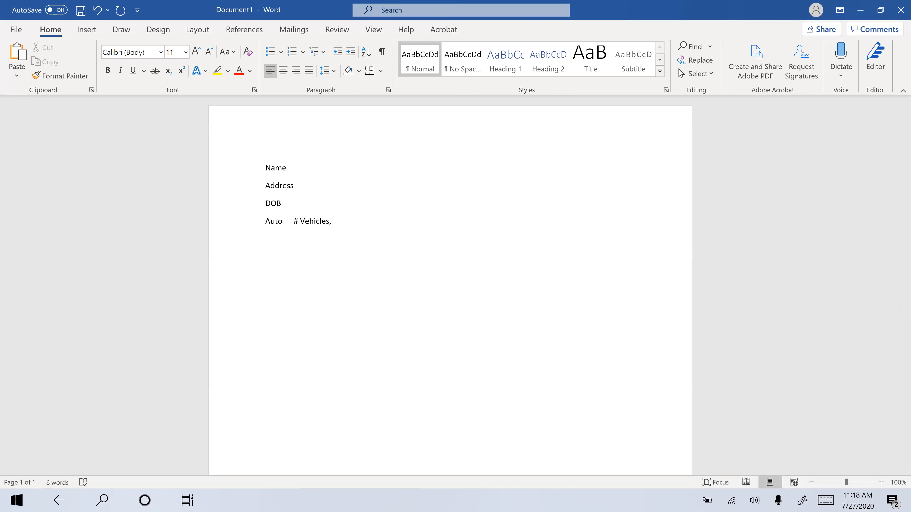
text(Accident/ticket/dui,)
text(Ho)
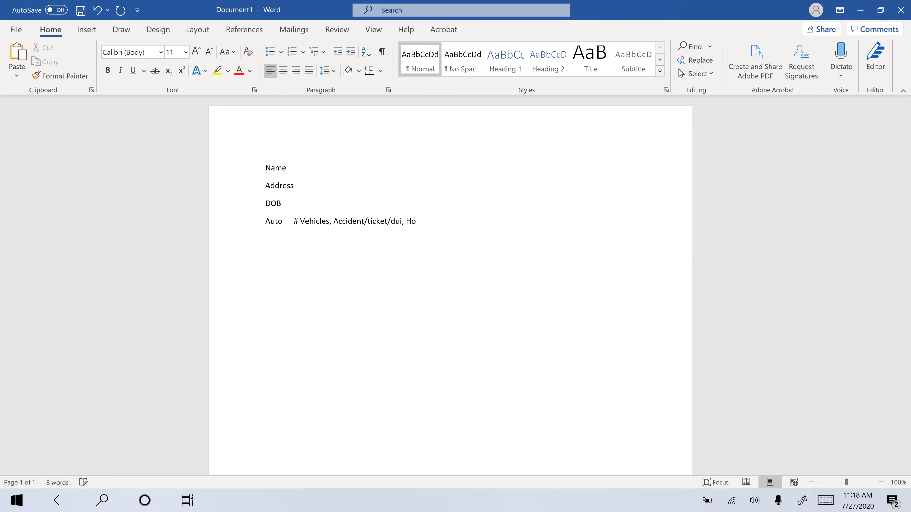
text(w many drivers)
text(Life)
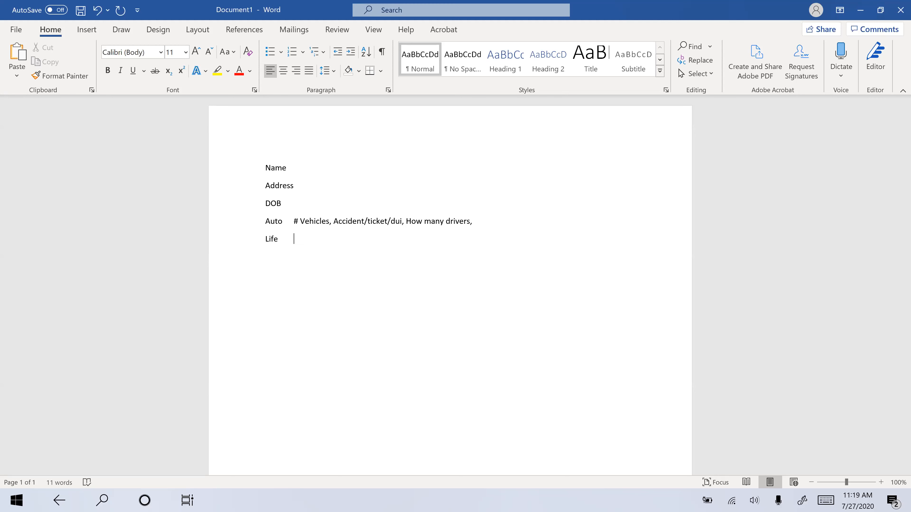
key(Tab)
Step: Add the Life line (Height, Weight, Smoker/Non, Medications, Limits), plus appointment-offer and text/email confirmation lines
text(Height, Weight, Smoker/Non,)
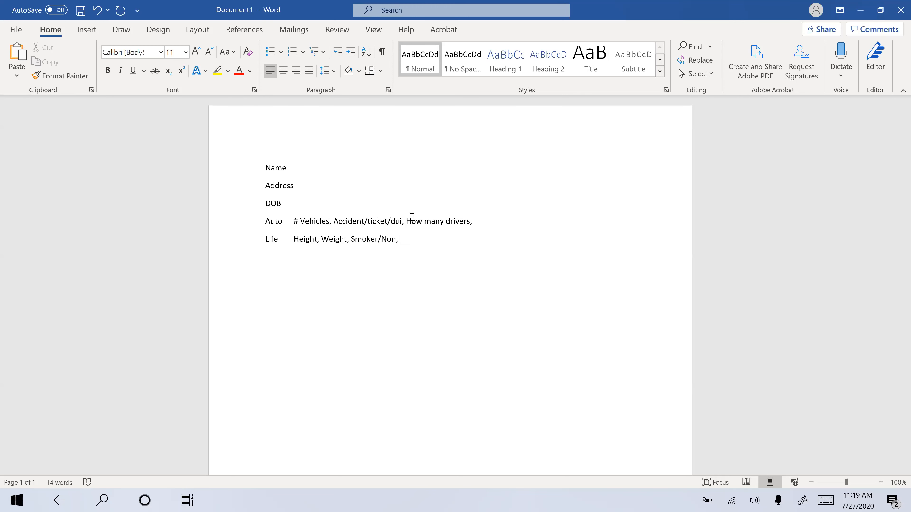
text( Medications?)
key(BackSpace)
text(, Limits)
key(Return)
text(Offer for )
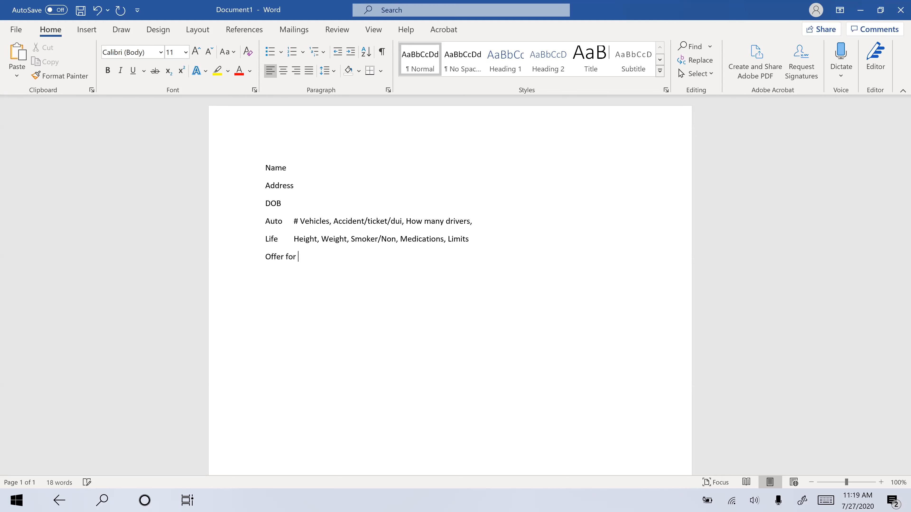
text(scheduled appt)
text(Confirmation of)
text( text)
text(/email)
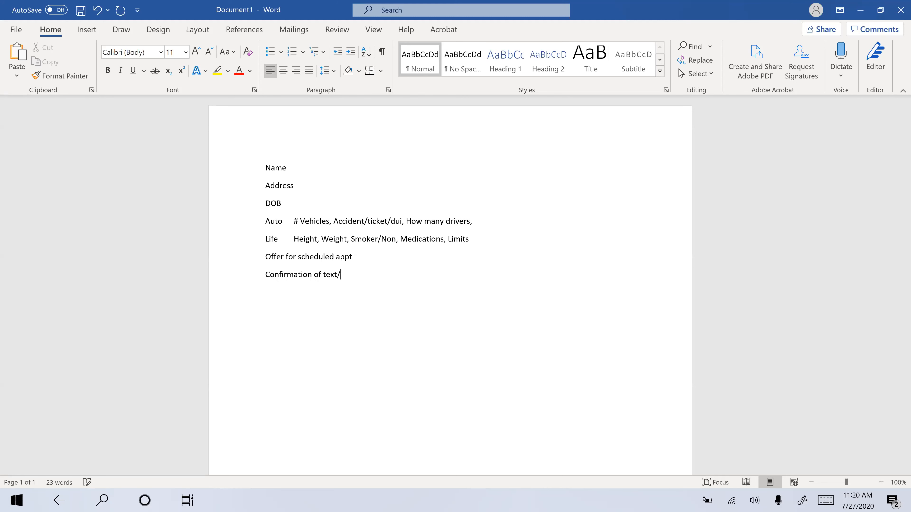
Step: Insert Phone and Email lines below Name, then switch back to the ManyChat editor
click(317, 166)
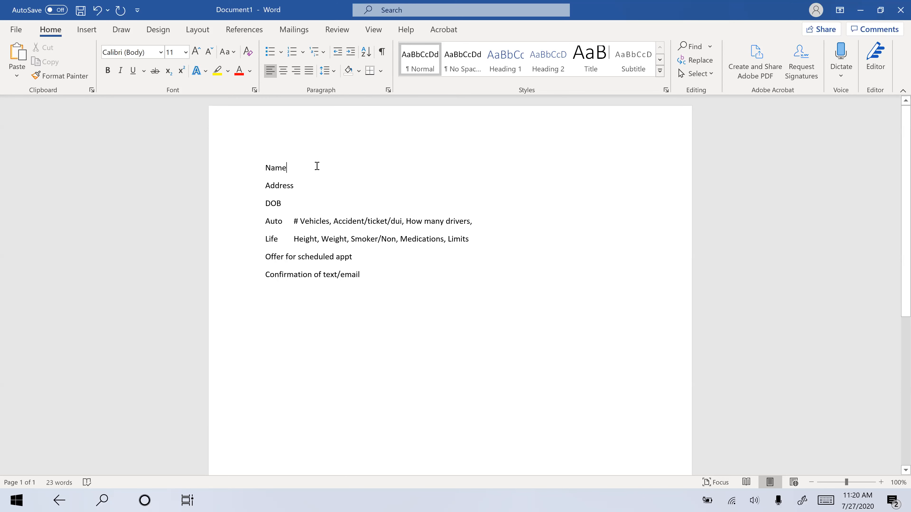
key(Return)
text(Fhone)
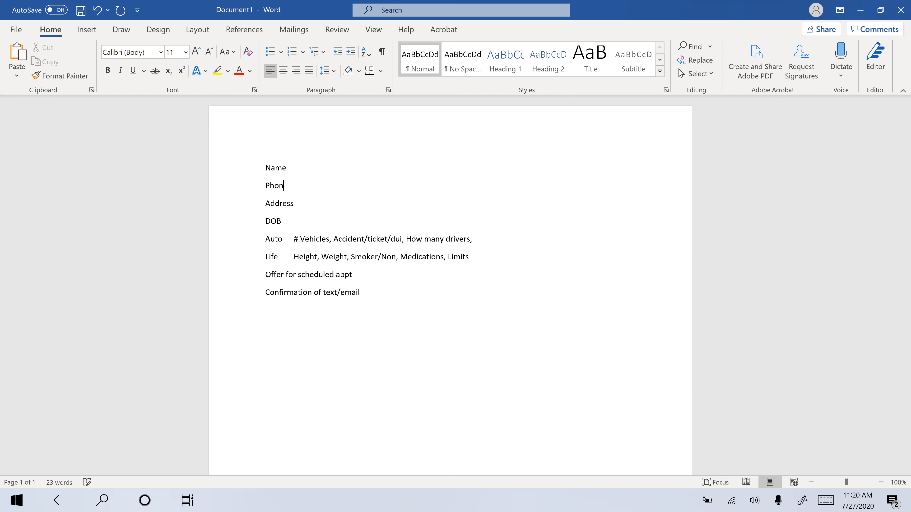
key(Return)
text(Email)
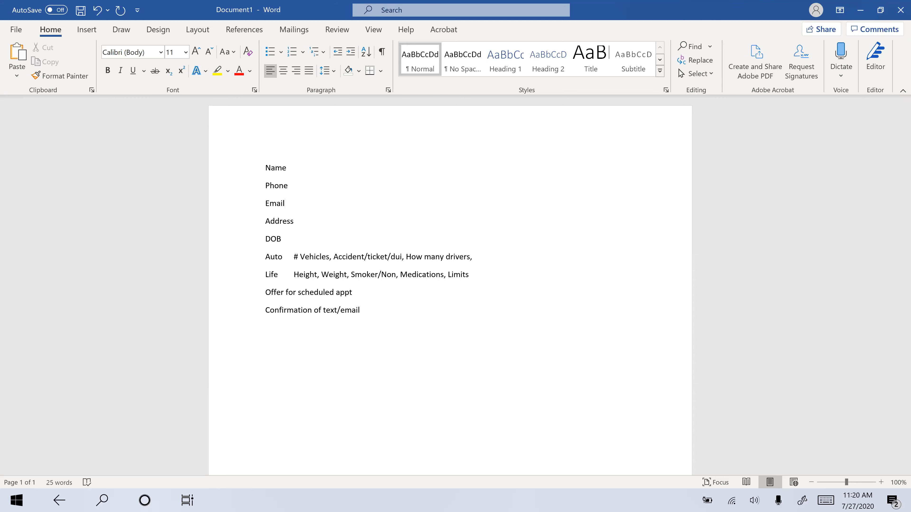
key(super+Tab)
click(309, 69)
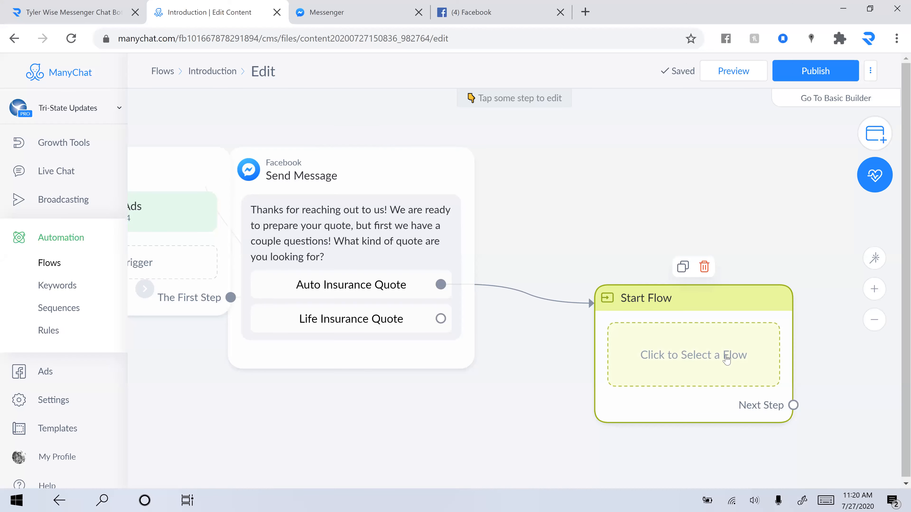
Step: Browse the Auto Insurance Quote flow in the Start Flow step's Pick a Flow list
click(728, 357)
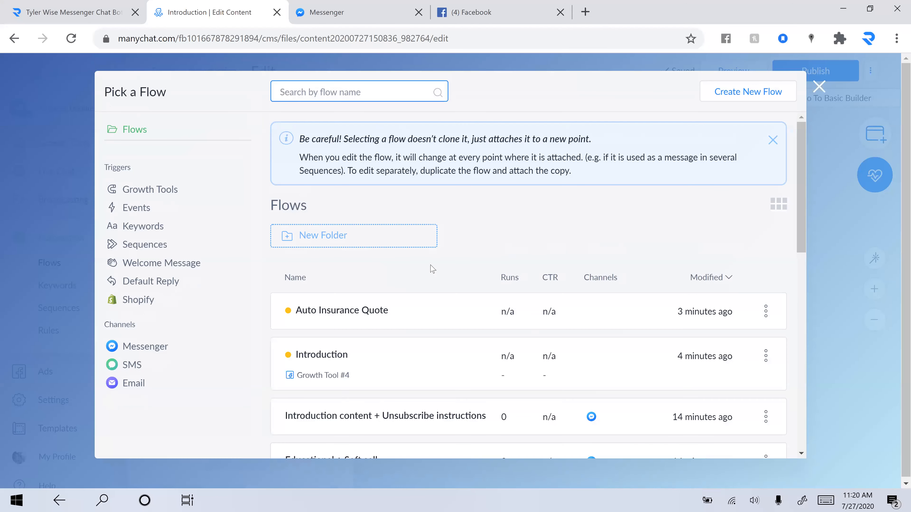
click(430, 319)
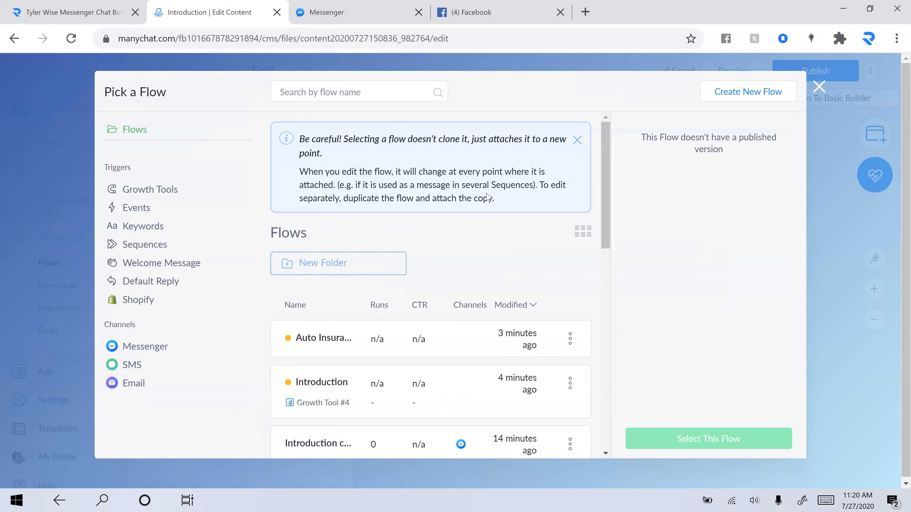
click(330, 348)
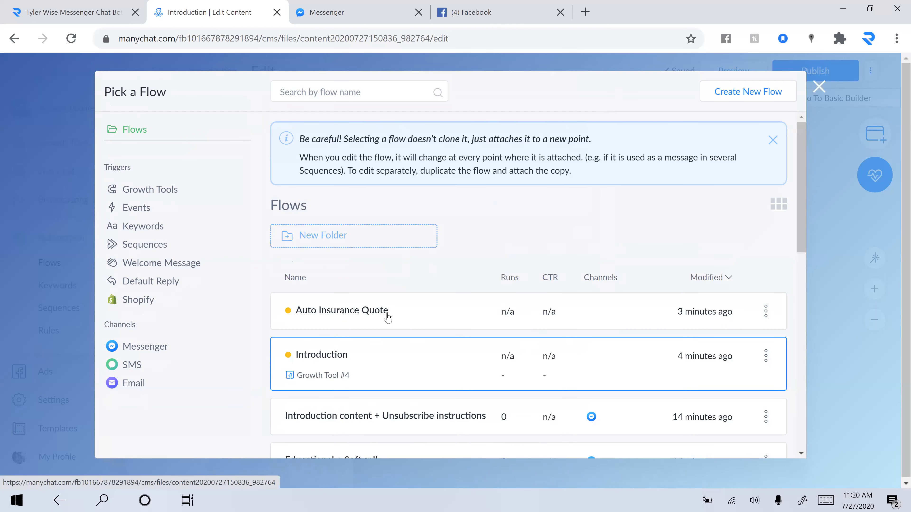
click(388, 318)
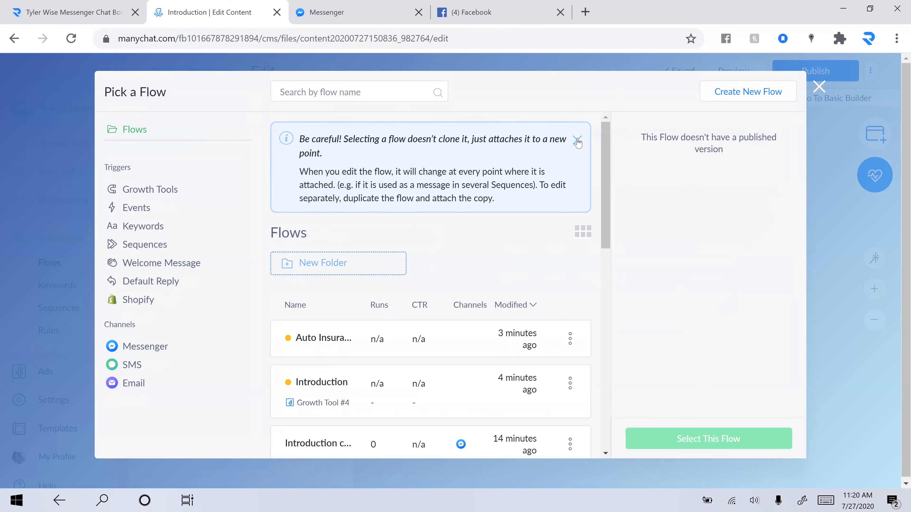
scroll(354, 285, down, 1)
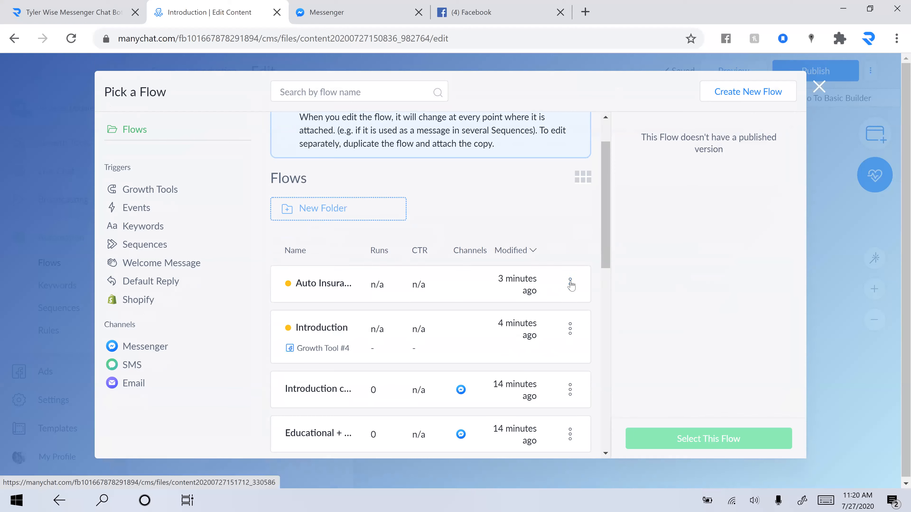
click(570, 284)
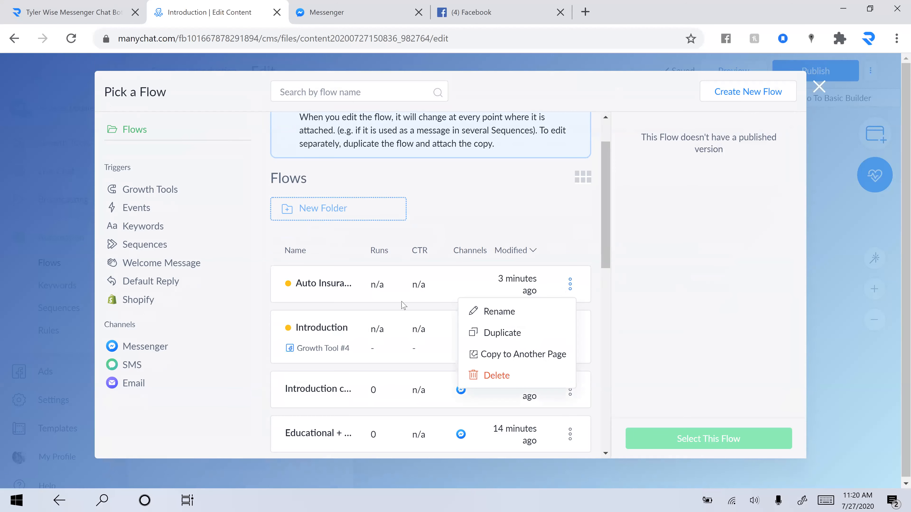
click(324, 285)
click(324, 286)
click(324, 286)
click(325, 286)
click(325, 286)
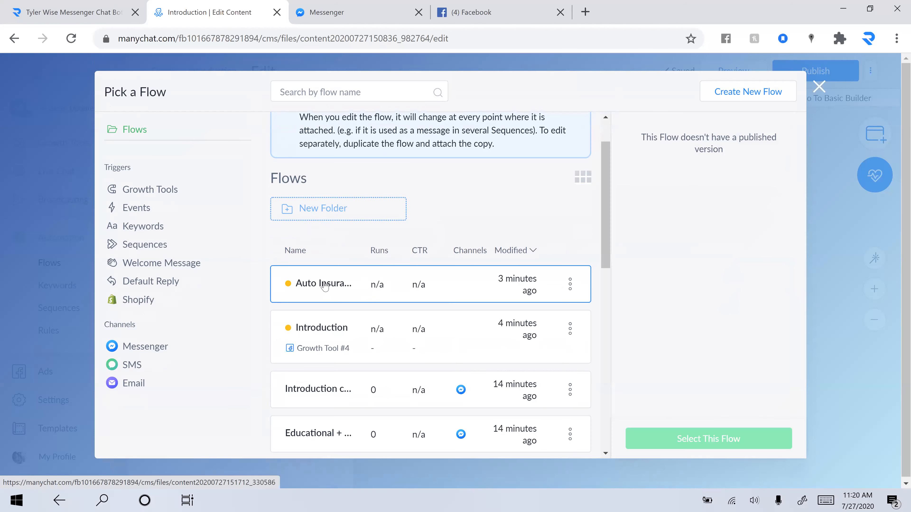
Step: Close the flow picker without linking a flow and return to the Flows list
click(766, 93)
click(820, 89)
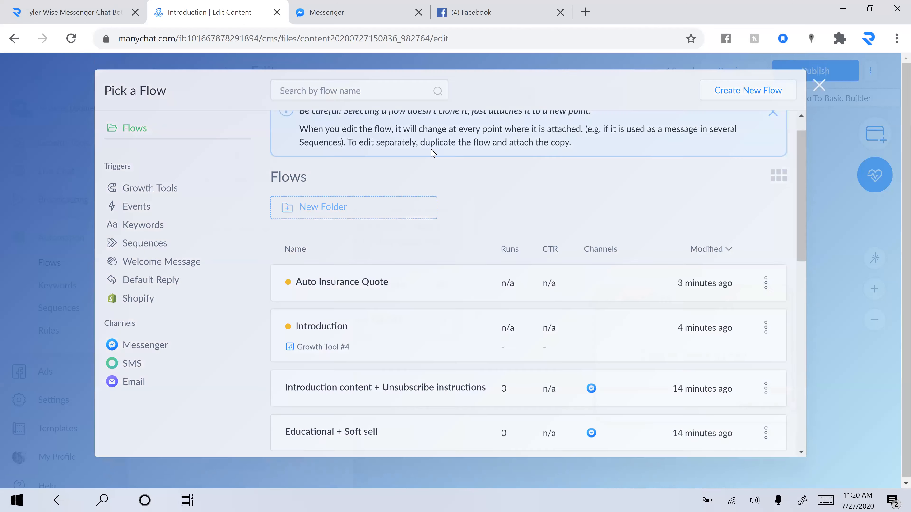
click(204, 75)
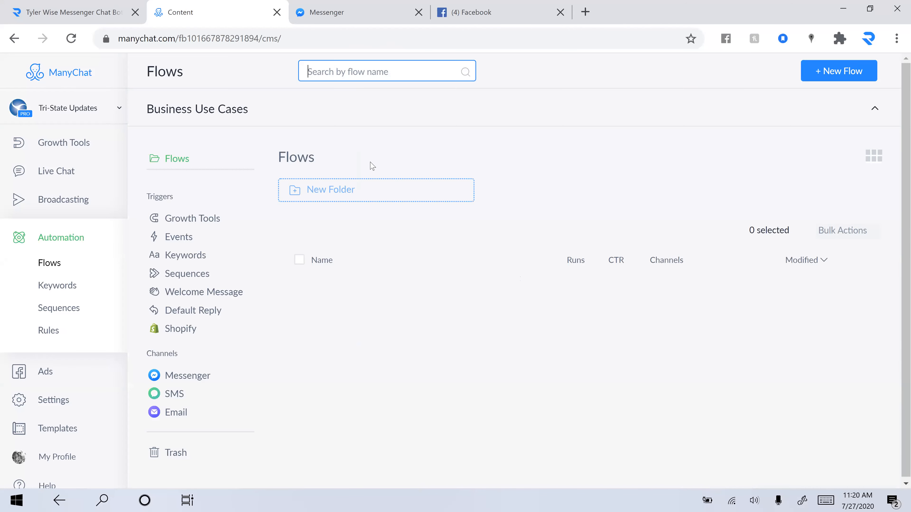
Step: Open the Auto Insurance Quote flow and add a free-keyboard-input question to its Send Message step
click(525, 303)
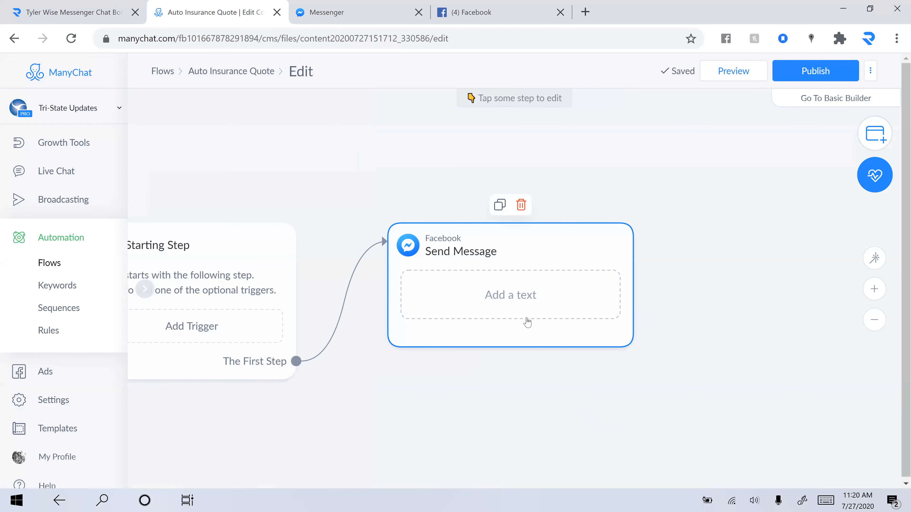
click(527, 322)
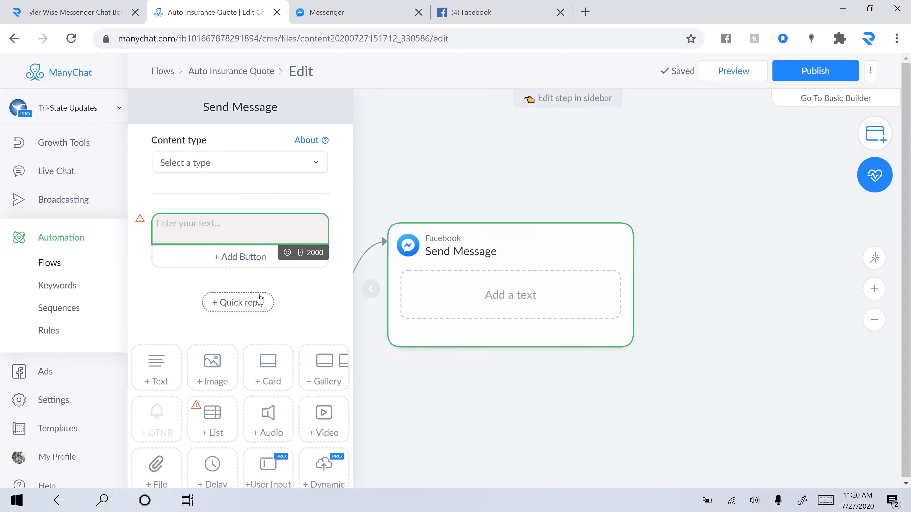
scroll(265, 429, down, 2)
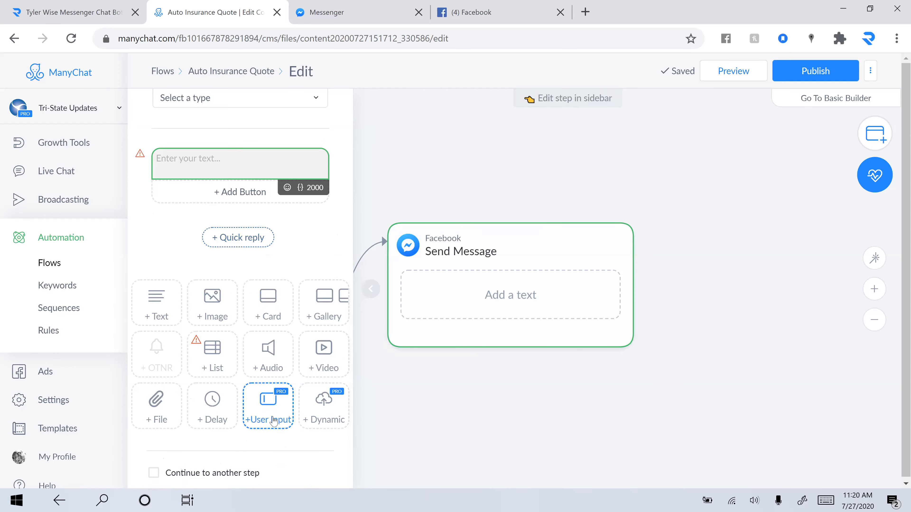
click(273, 421)
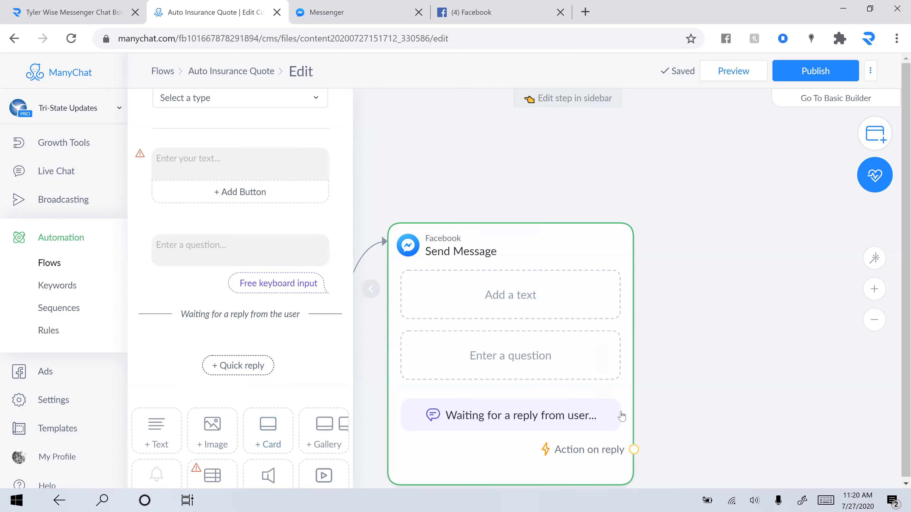
scroll(509, 423, down, 5)
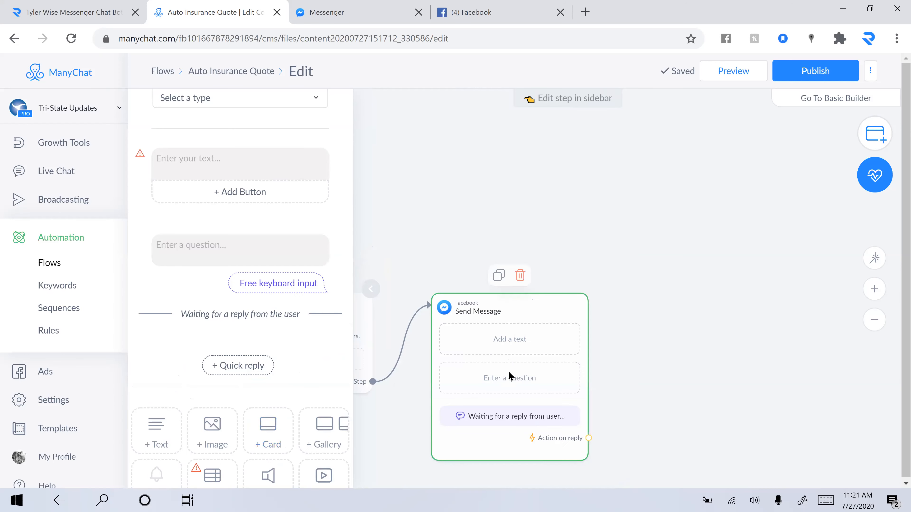
scroll(709, 265, down, 3)
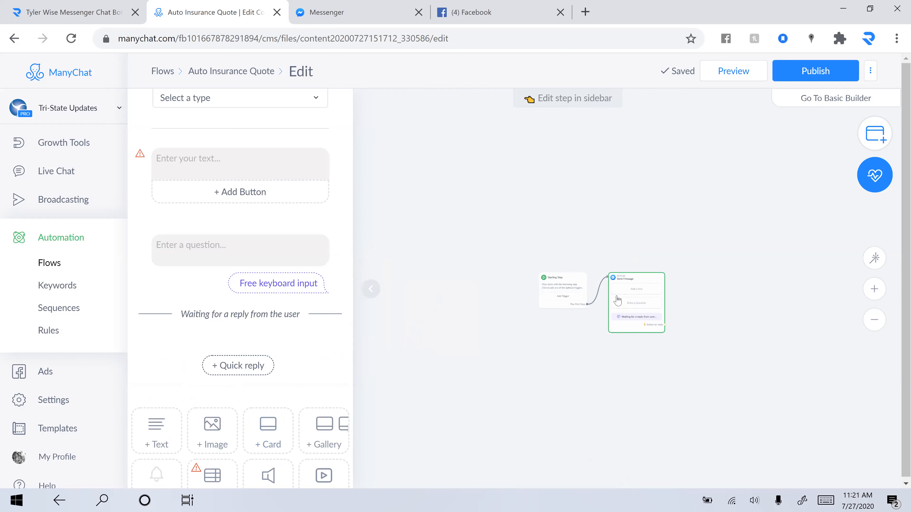
scroll(617, 300, up, 2)
scroll(618, 300, up, 4)
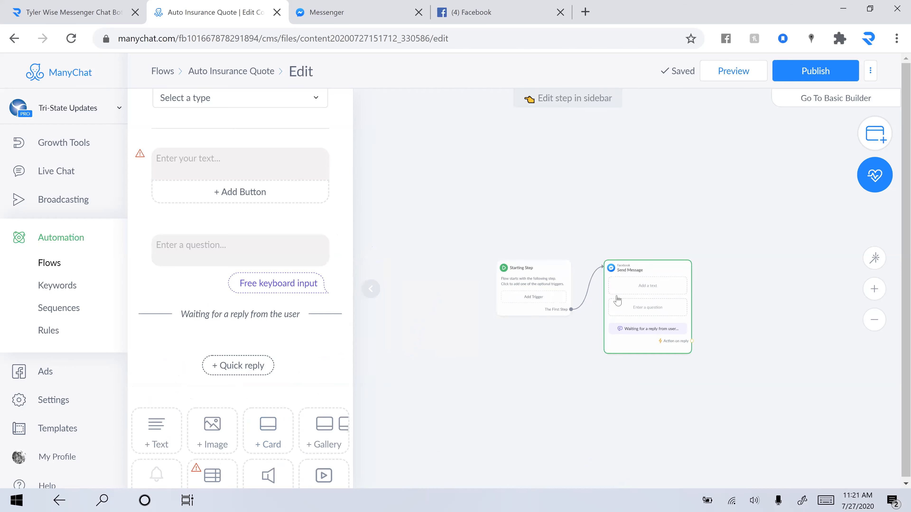
scroll(617, 300, up, 2)
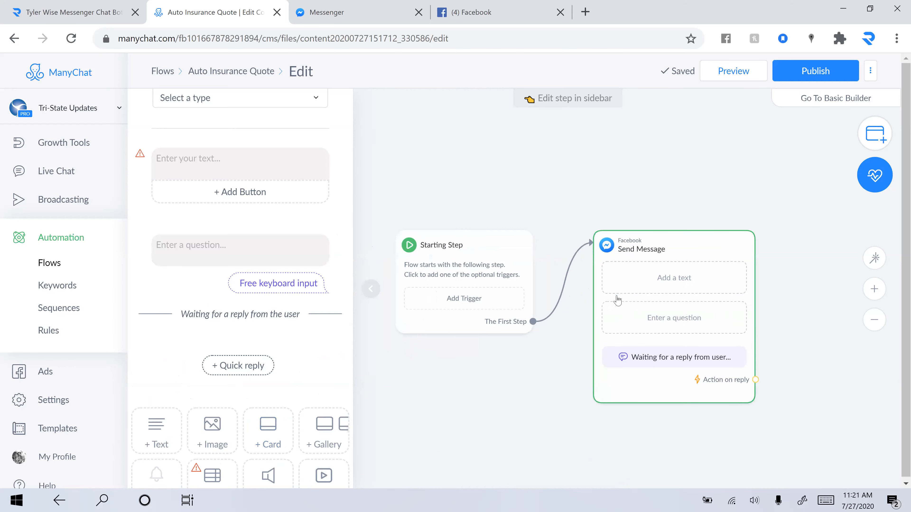
Step: Write the greeting 'Hey, Great! We can definitely get your Auto Insurance Quote prepared…' with the accurate-rate line
click(664, 257)
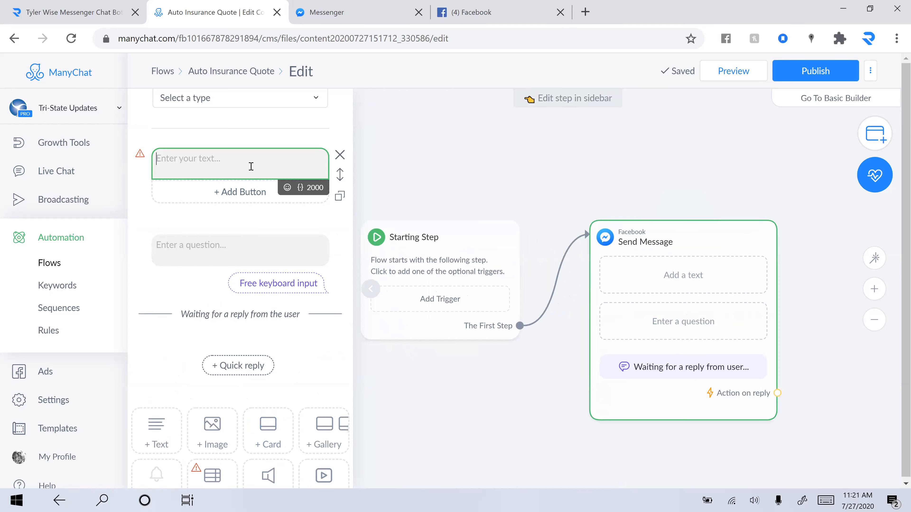
text(Hey, GREAT)
key(BackSpace)
key(BackSpace)
key(BackSpace)
key(BackSpace)
key(BackSpace)
text(Great! We can)
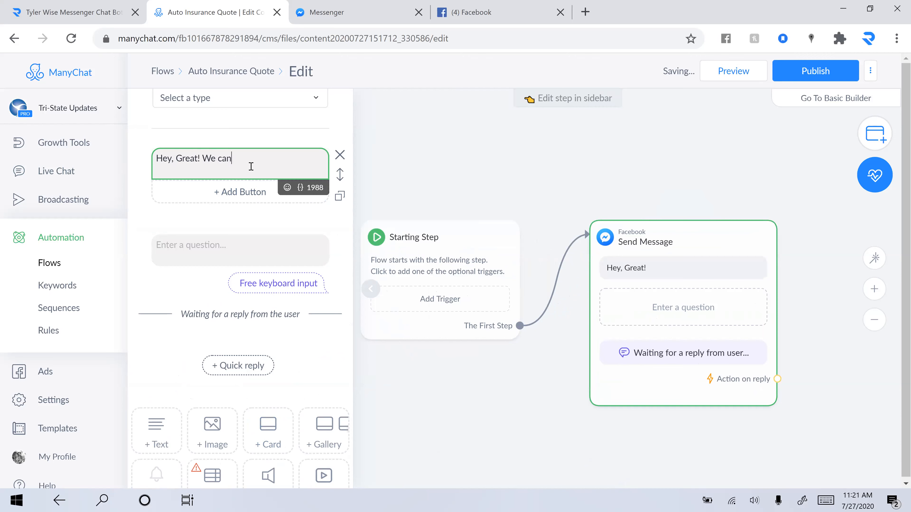
text( definitely get your Auto Insurance )
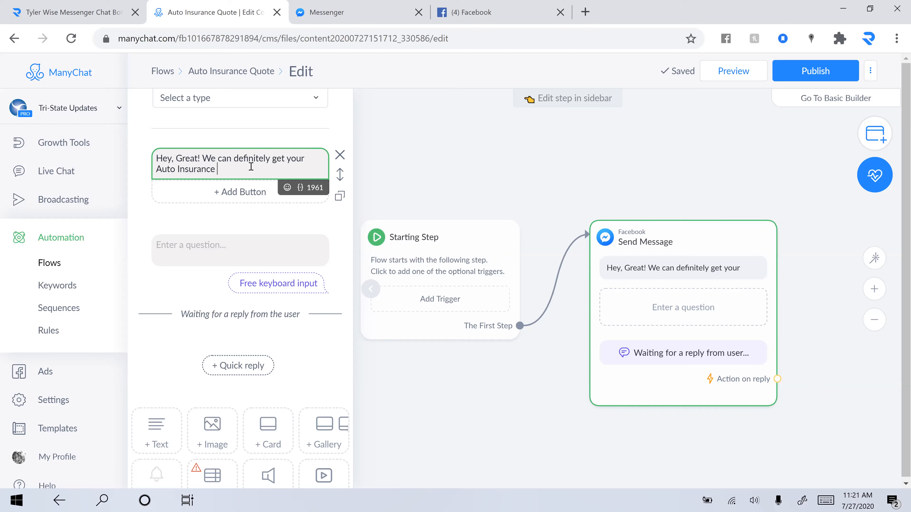
text(Quote p)
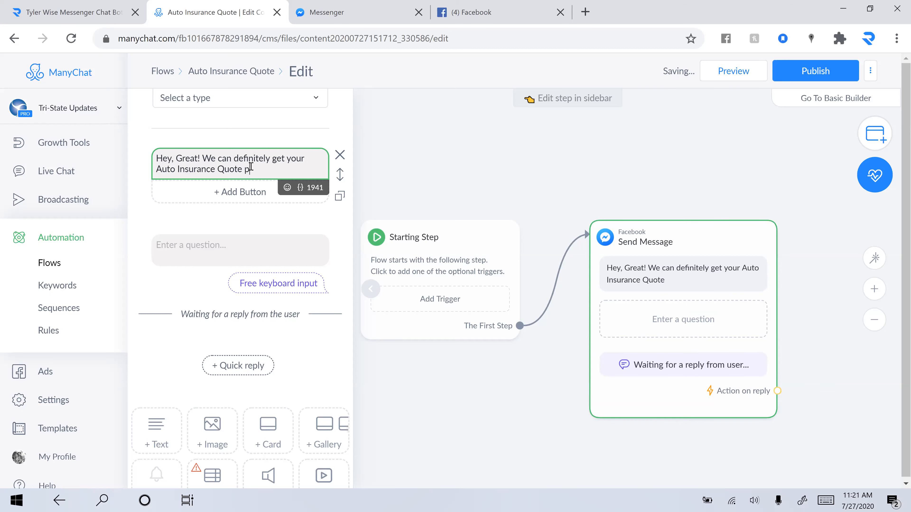
text(repared in no time!)
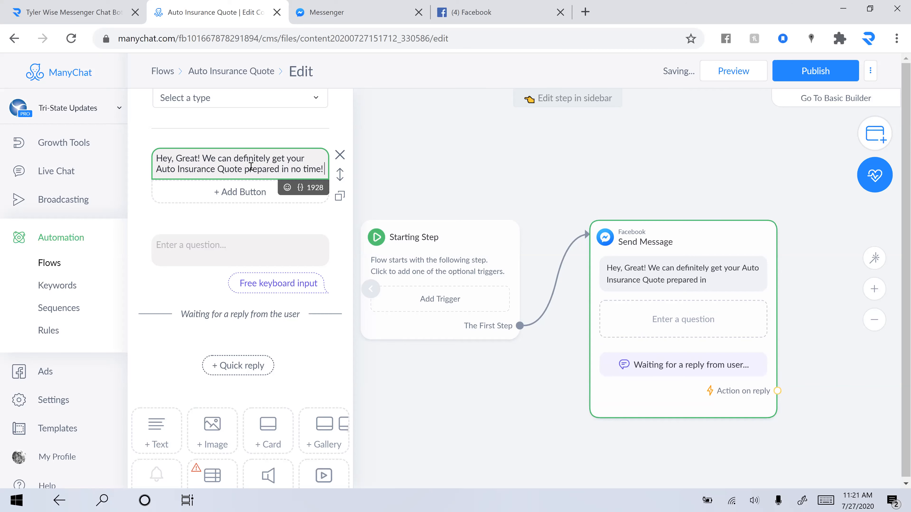
key(Return)
text(First, answ)
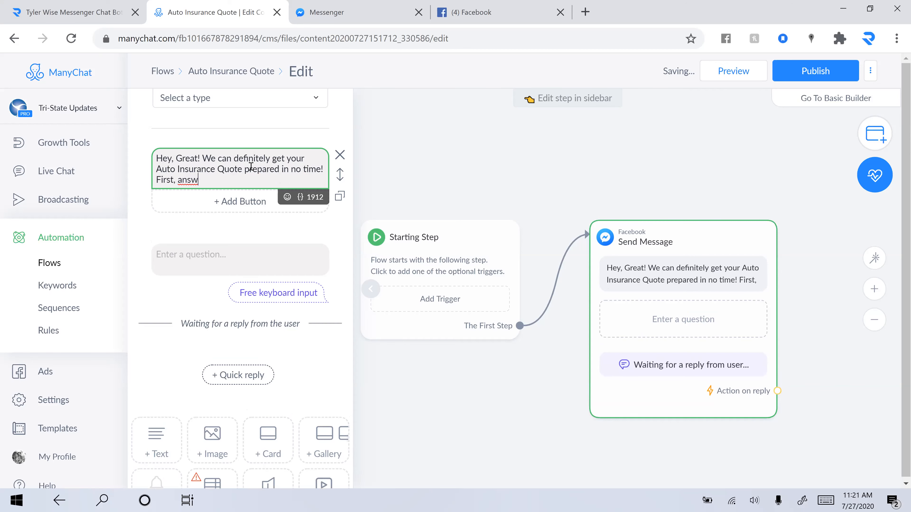
text(er a few )
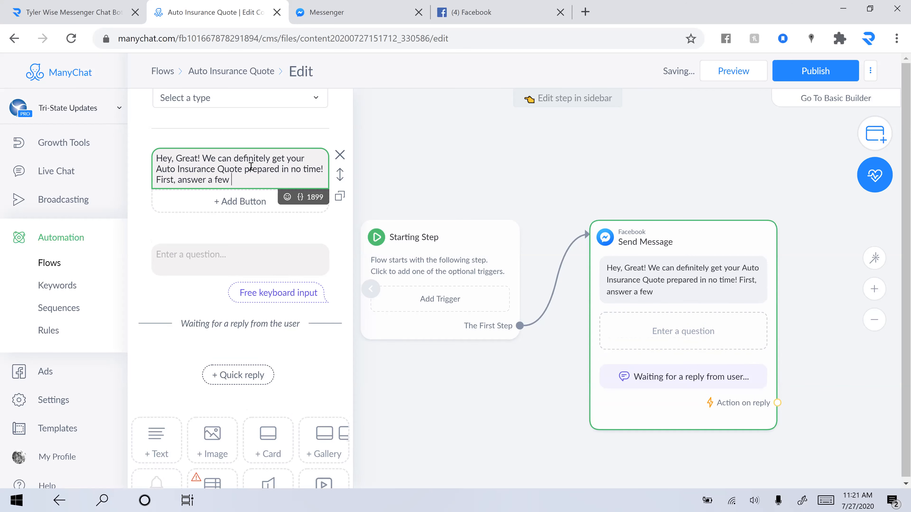
text(questions o we)
key(BackSpace)
key(BackSpace)
key(BackSpace)
text(so we can get the mos)
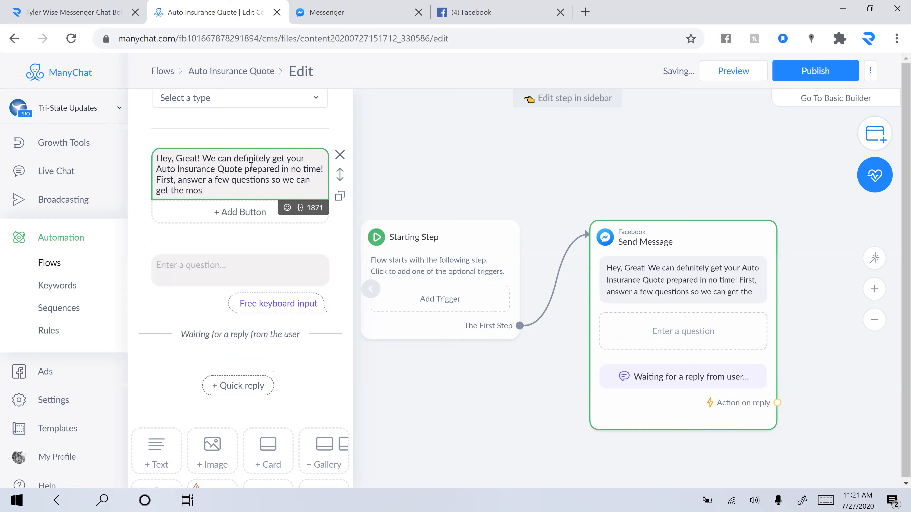
text(t accurate rate :))
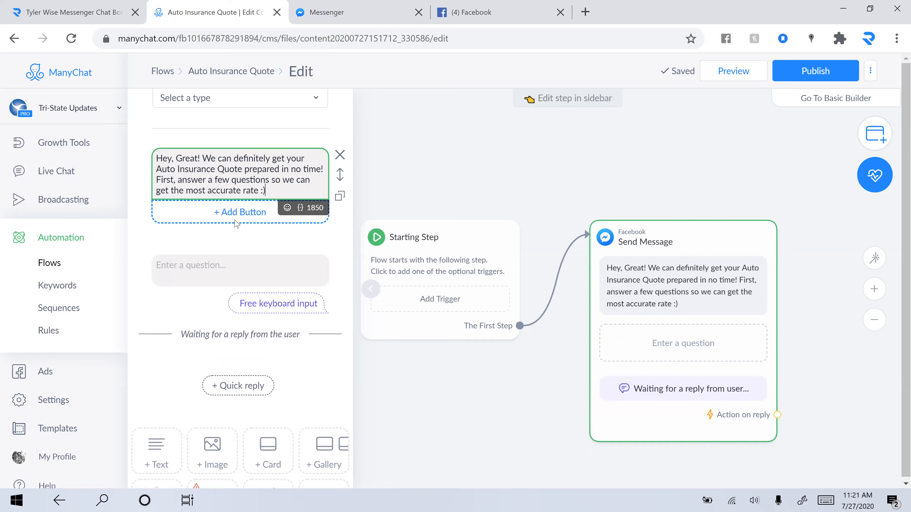
click(266, 260)
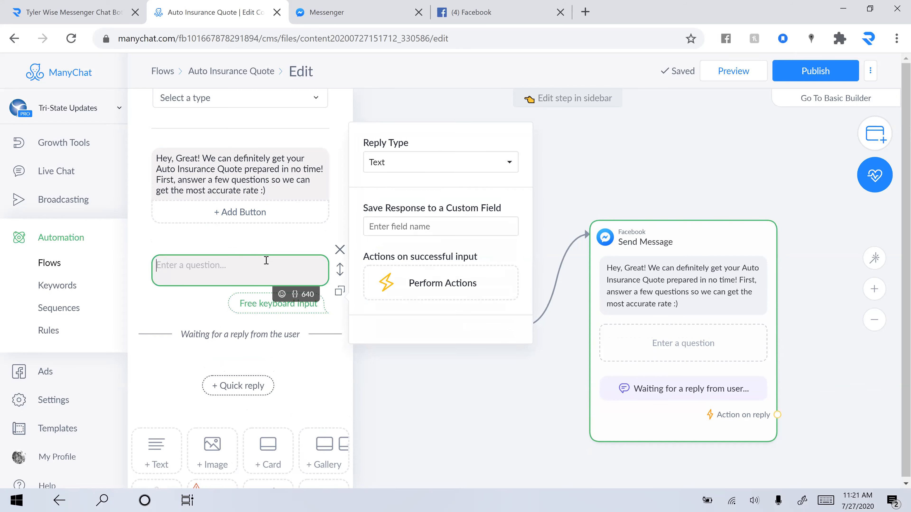
Step: Enter the question 'It's a pleasure to meet you today. What's your name?'
text(What is your)
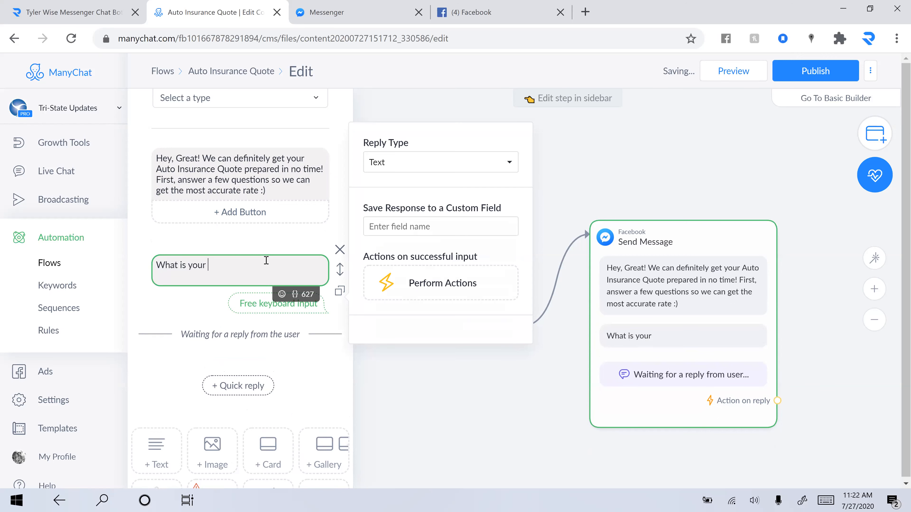
key(BackSpace)
key(BackSpace)
key(BackSpace)
key(BackSpace)
key(BackSpace)
key(BackSpace)
key(BackSpace)
key(BackSpace)
key(BackSpace)
key(BackSpace)
key(BackSpace)
key(BackSpace)
key(BackSpace)
text(It's a pleasure to meet you today. What)
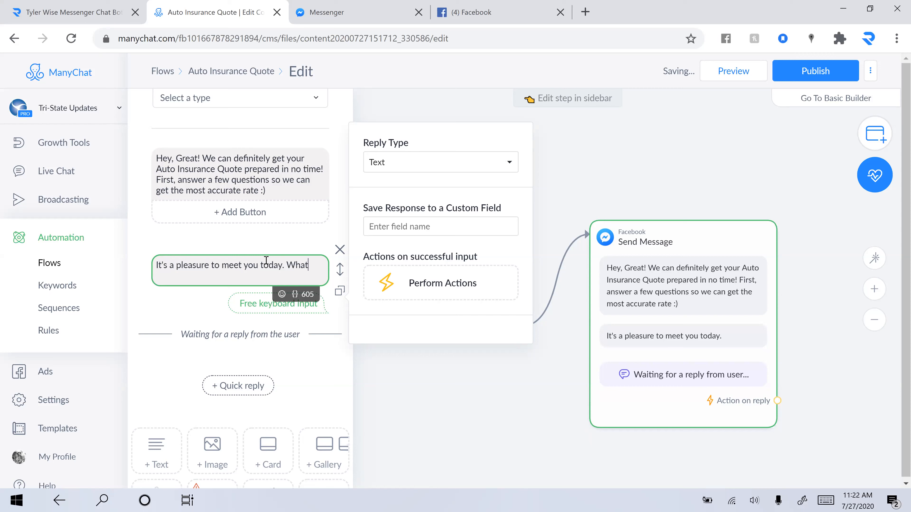
text('s your name@)
key(BackSpace)
text(?)
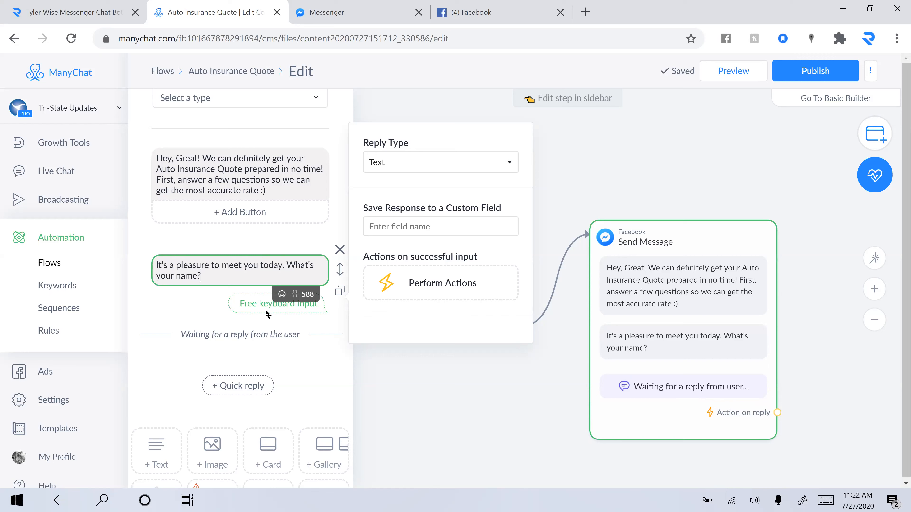
click(454, 229)
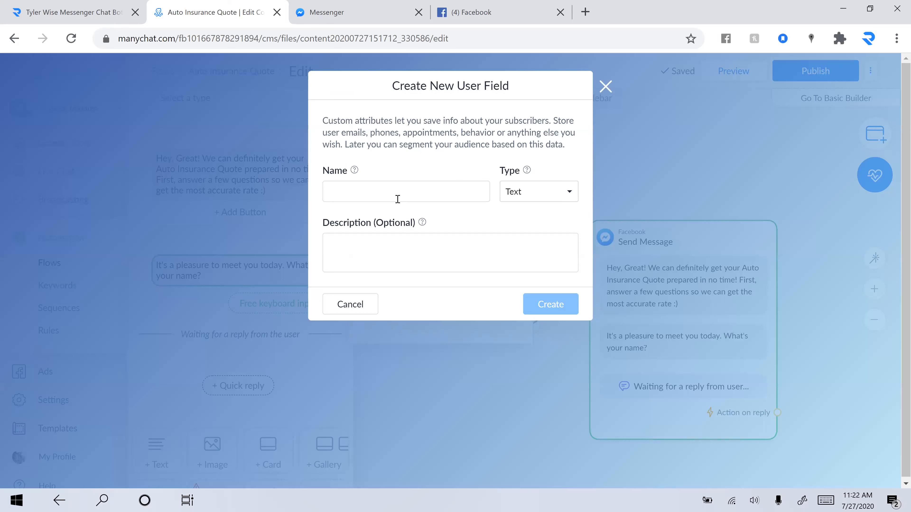
Step: Create a Text custom field named First Name with the description 'First Name'
click(397, 199)
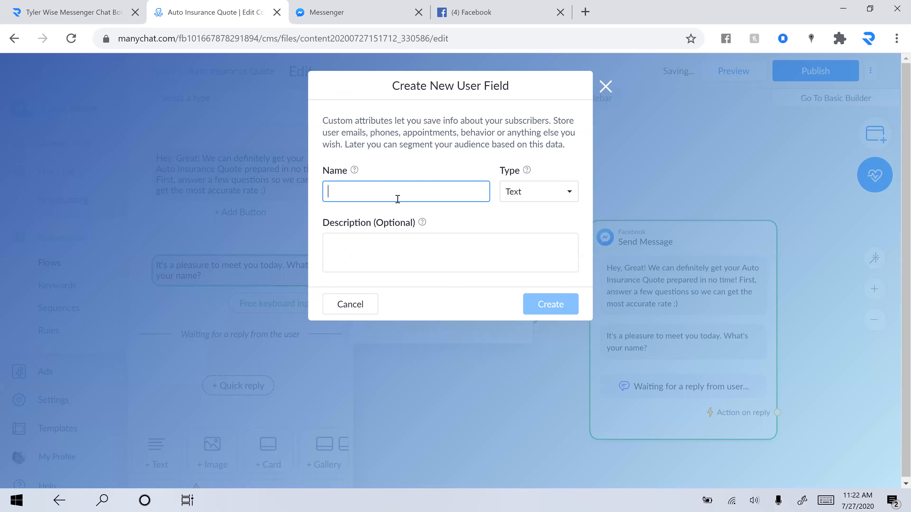
text(First Name)
click(438, 249)
text(First NAme)
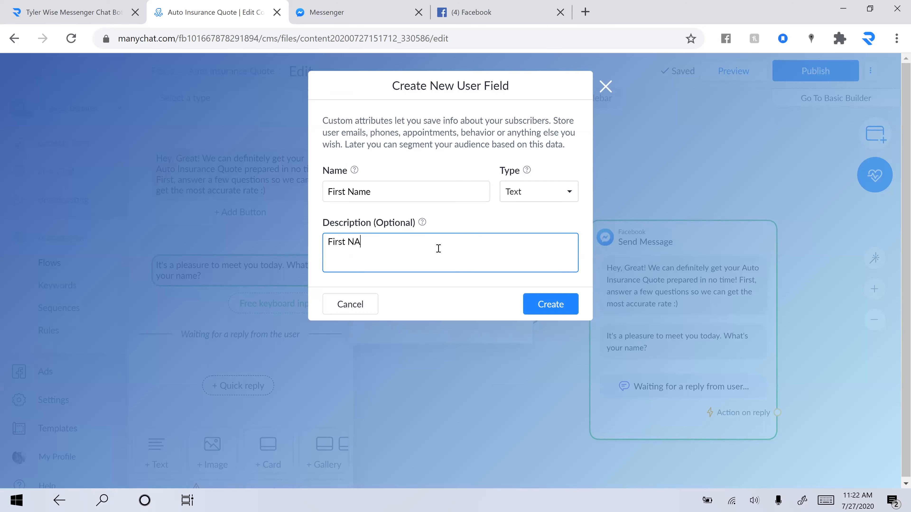
key(BackSpace)
key(BackSpace)
key(BackSpace)
key(BackSpace)
text(Name)
click(568, 191)
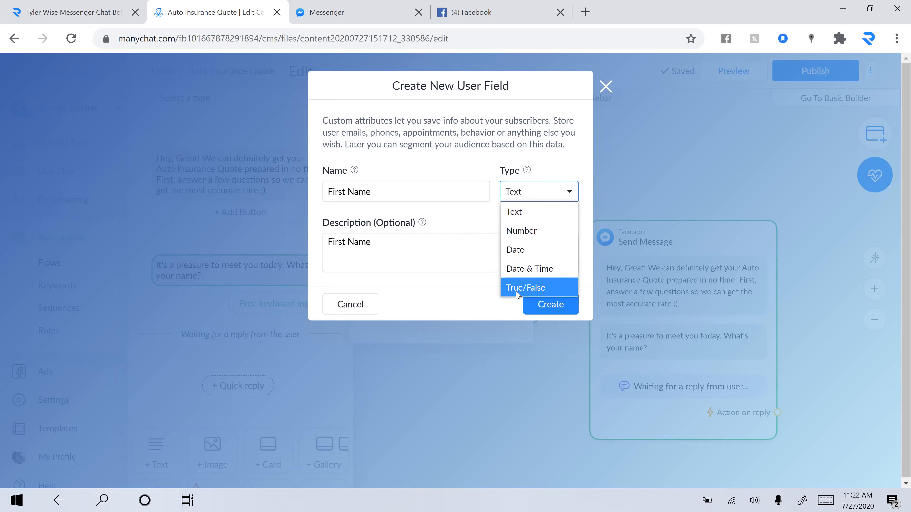
click(474, 216)
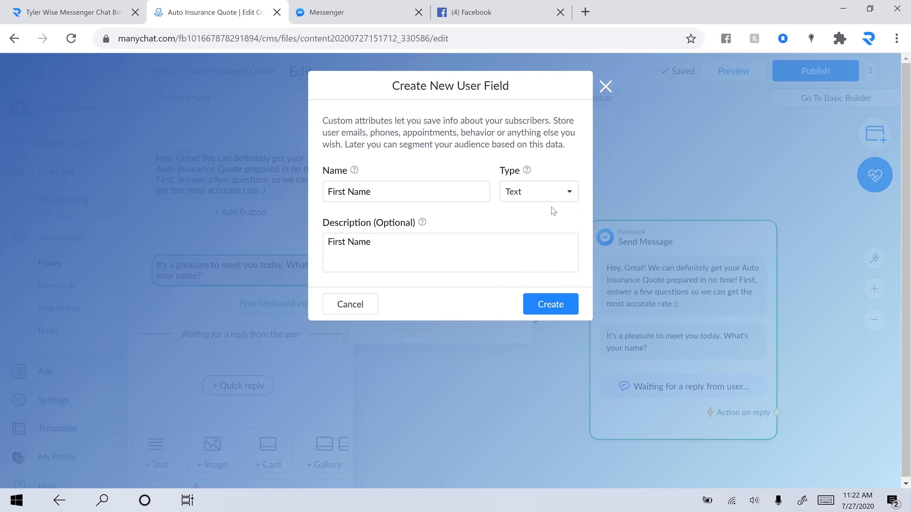
click(551, 195)
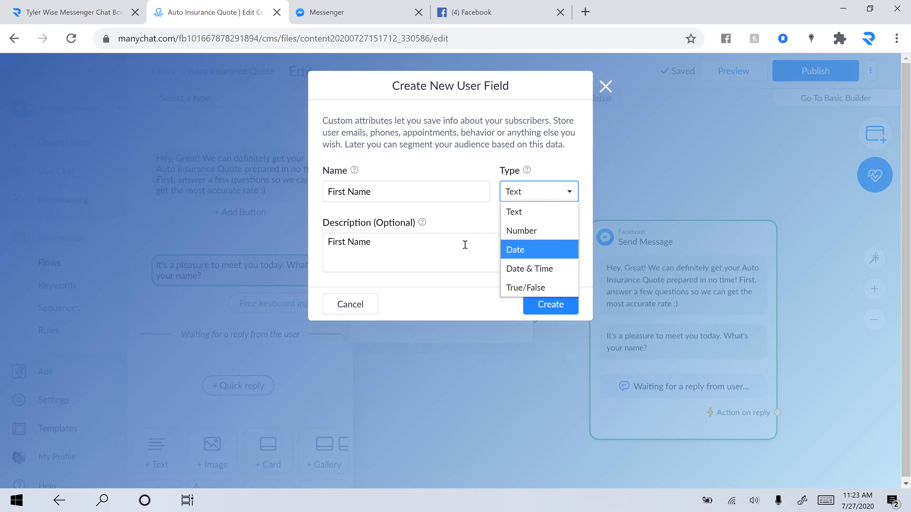
click(462, 221)
click(555, 306)
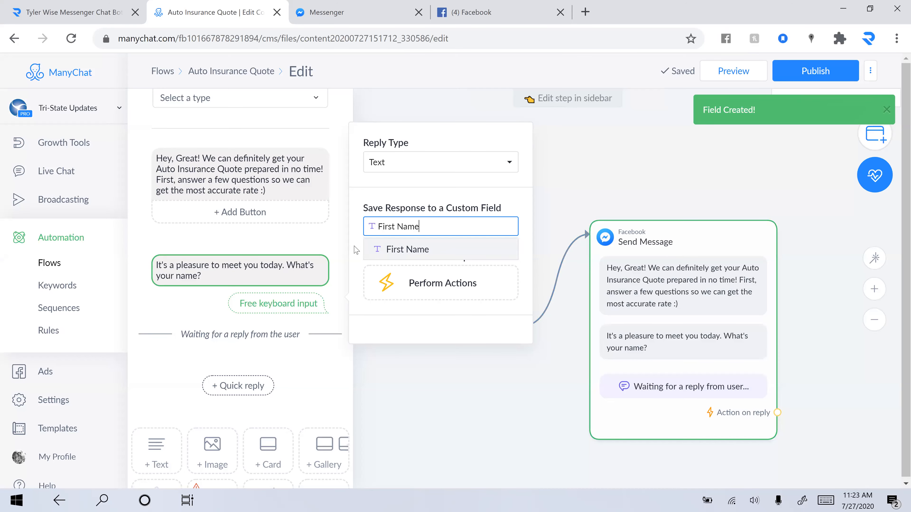
Step: Confirm First Name as the reply's field and close the reply settings
click(357, 257)
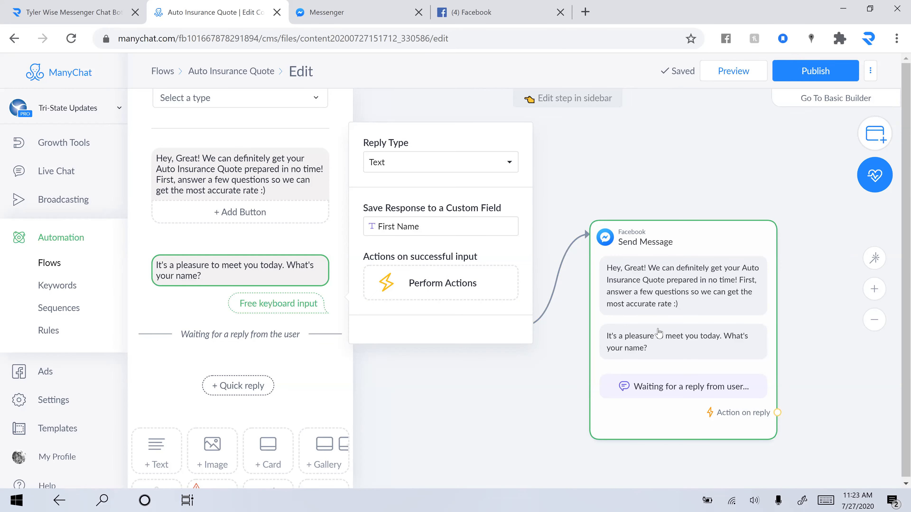
click(754, 416)
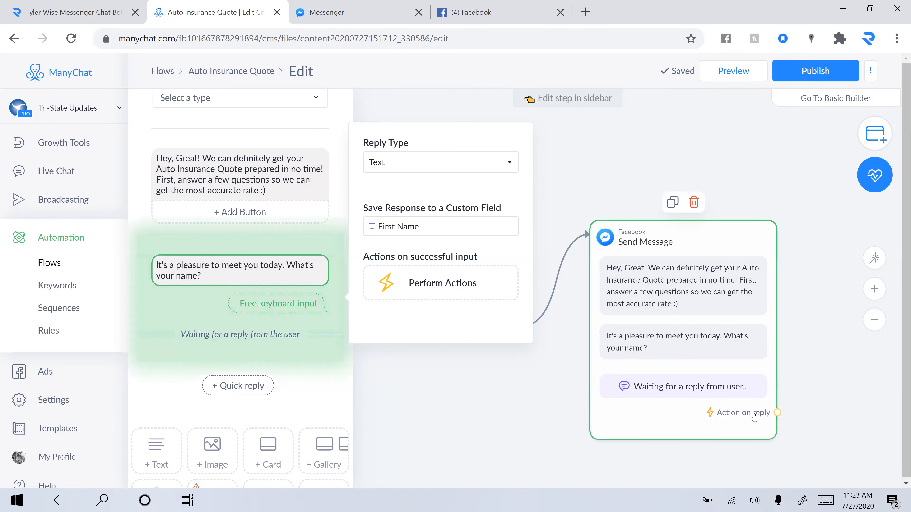
click(295, 275)
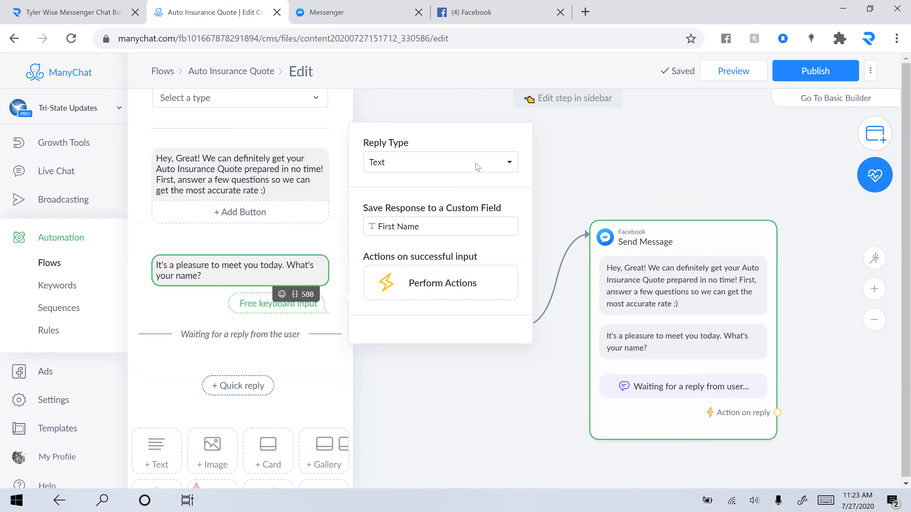
click(698, 266)
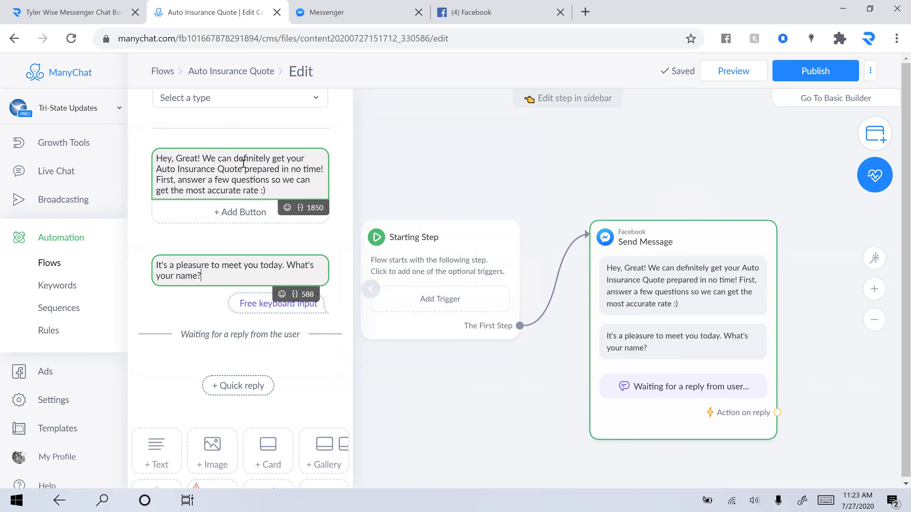
Step: Collapse the step editor, reopen the greeting message, and inspect the flow's Starting Step
scroll(265, 173, up, 2)
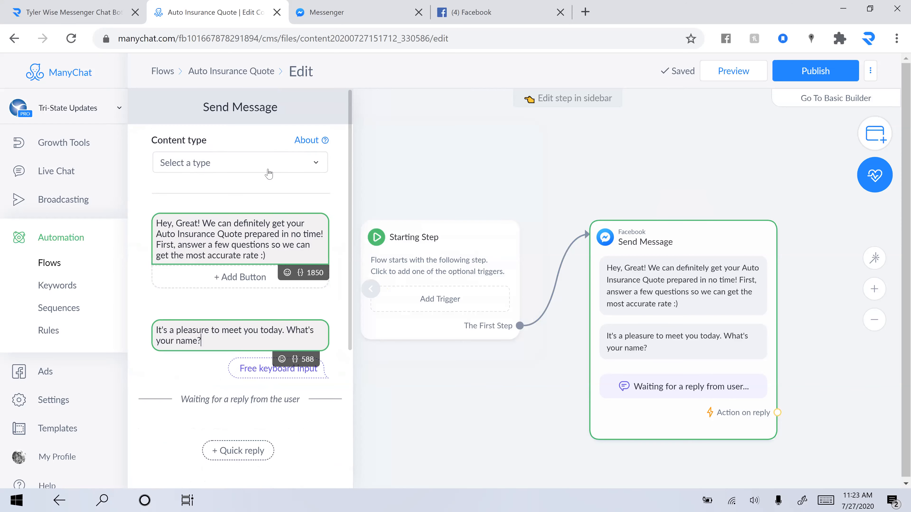
click(270, 173)
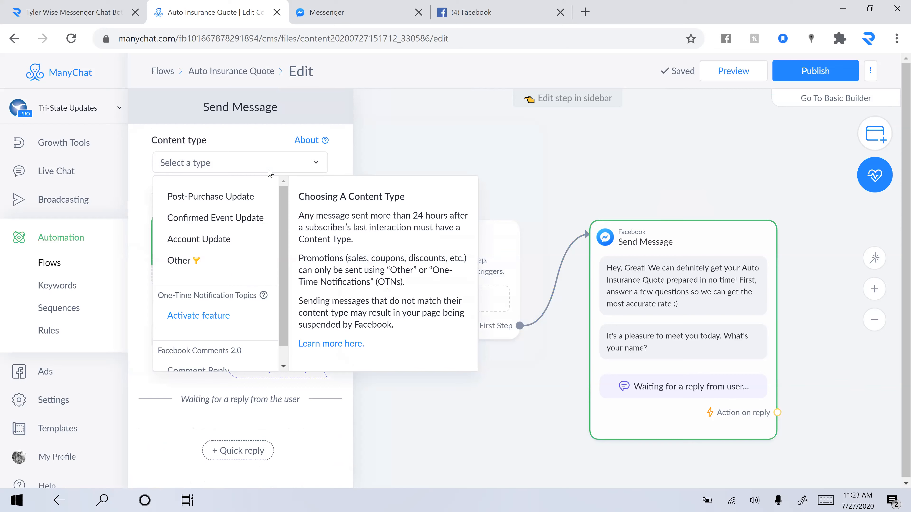
scroll(241, 251, down, 2)
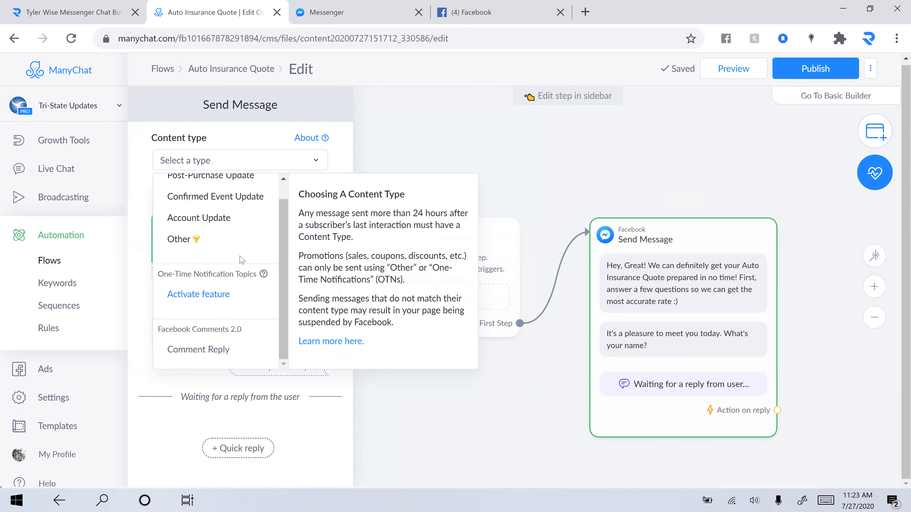
click(338, 155)
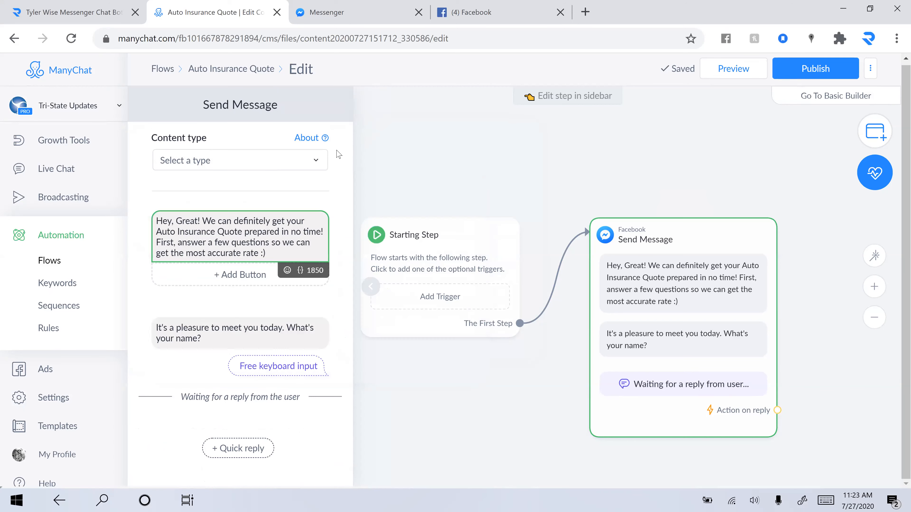
click(370, 287)
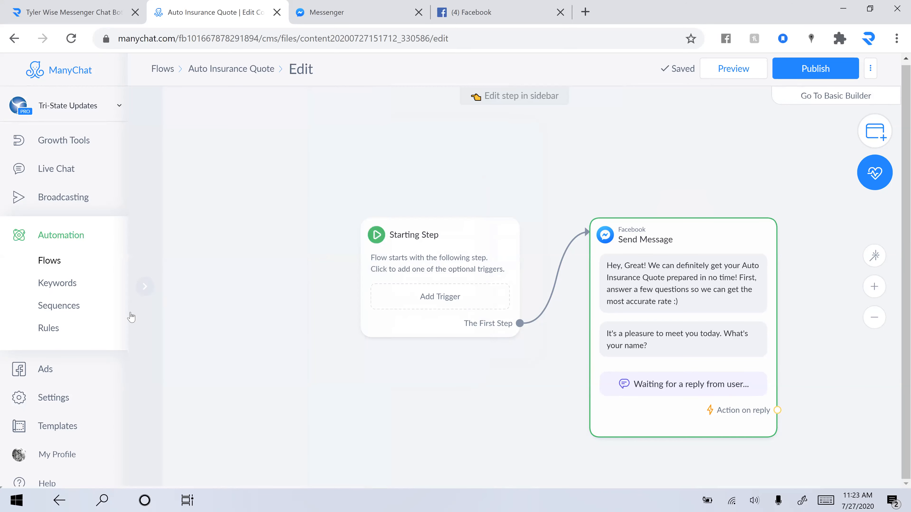
click(145, 288)
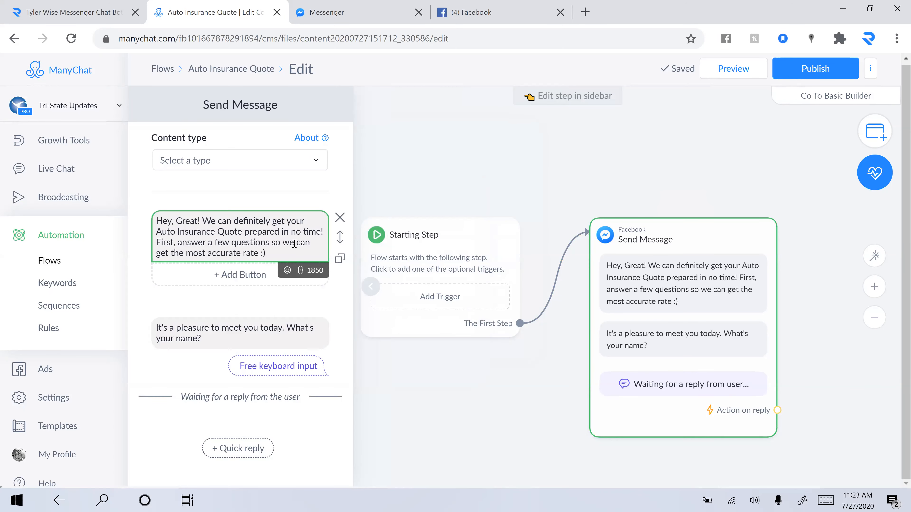
scroll(294, 244, down, 2)
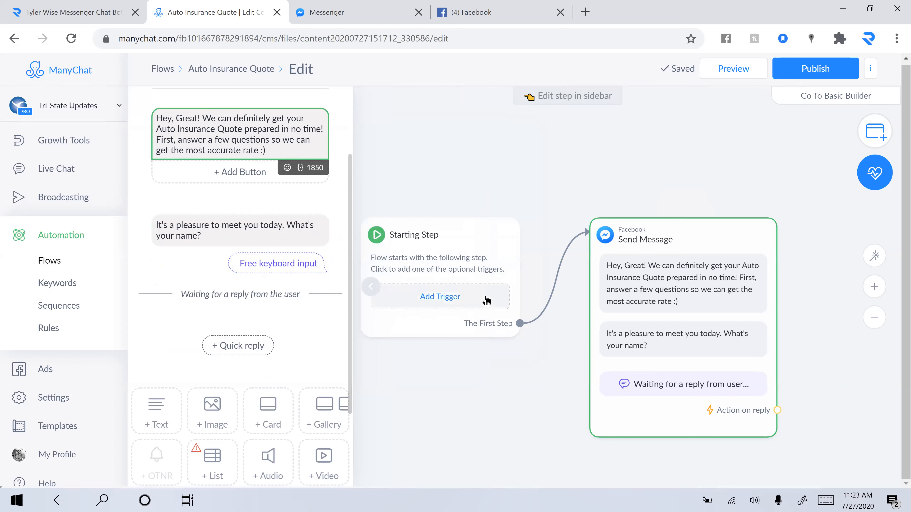
click(480, 275)
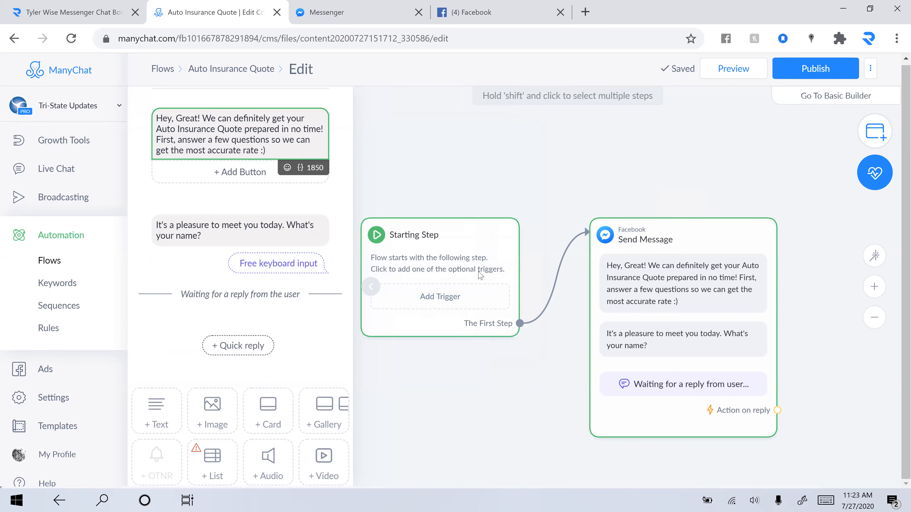
click(479, 303)
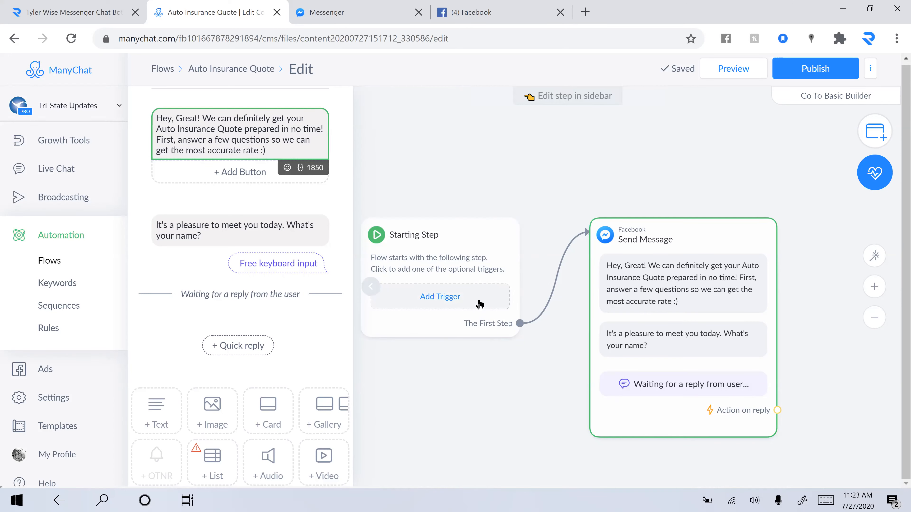
click(480, 304)
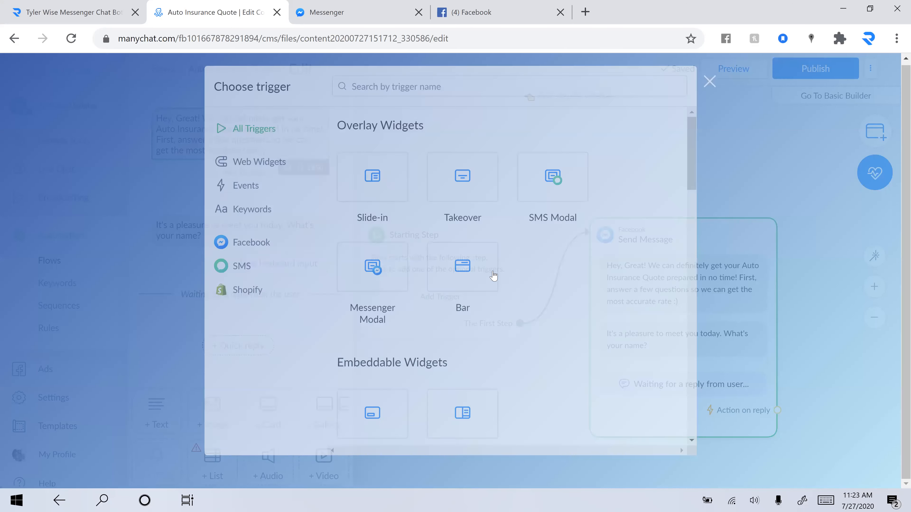
scroll(617, 301, down, 5)
scroll(619, 303, down, 7)
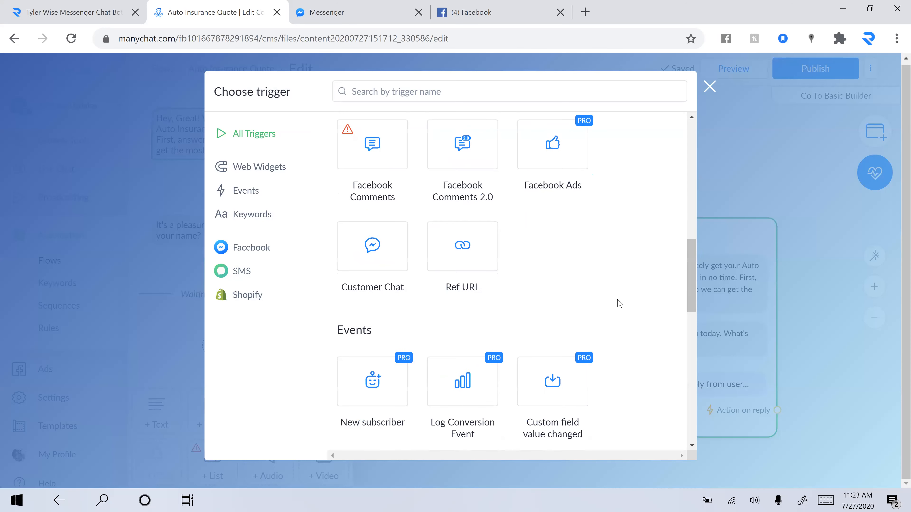
scroll(620, 303, down, 7)
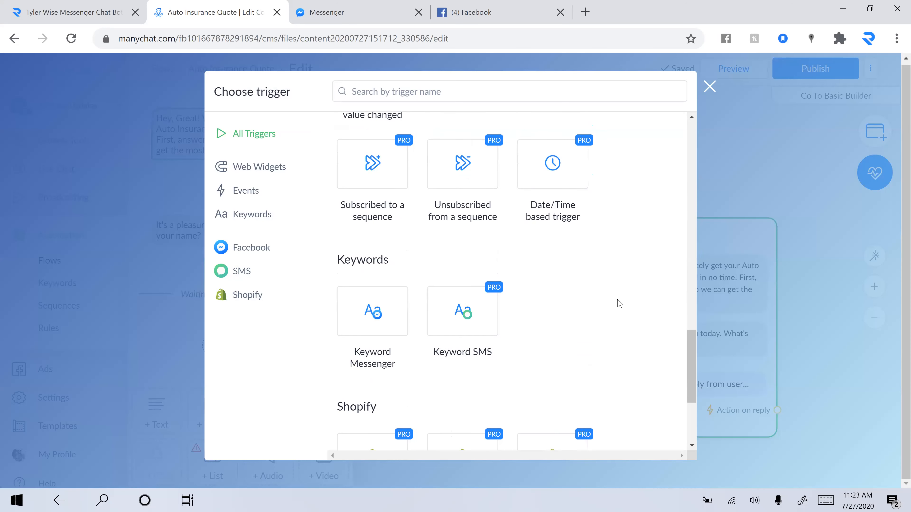
scroll(619, 303, down, 1)
scroll(619, 303, up, 3)
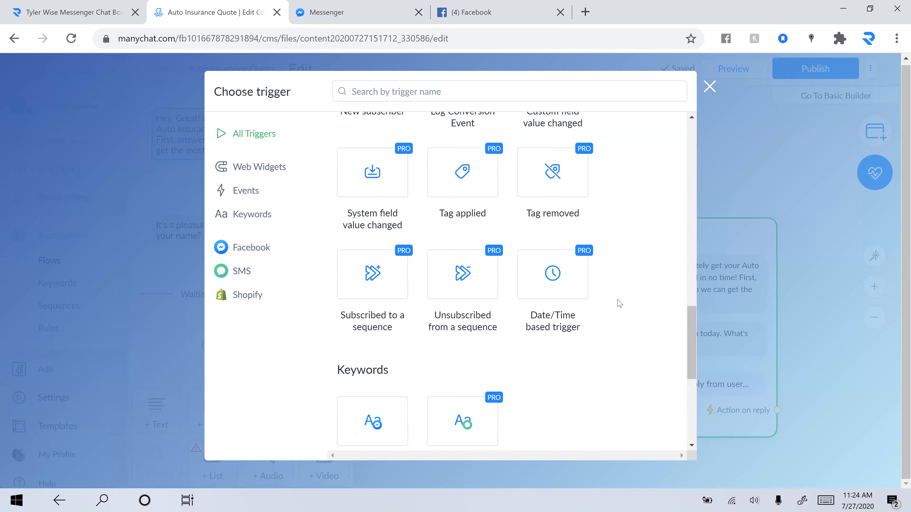
scroll(620, 303, up, 3)
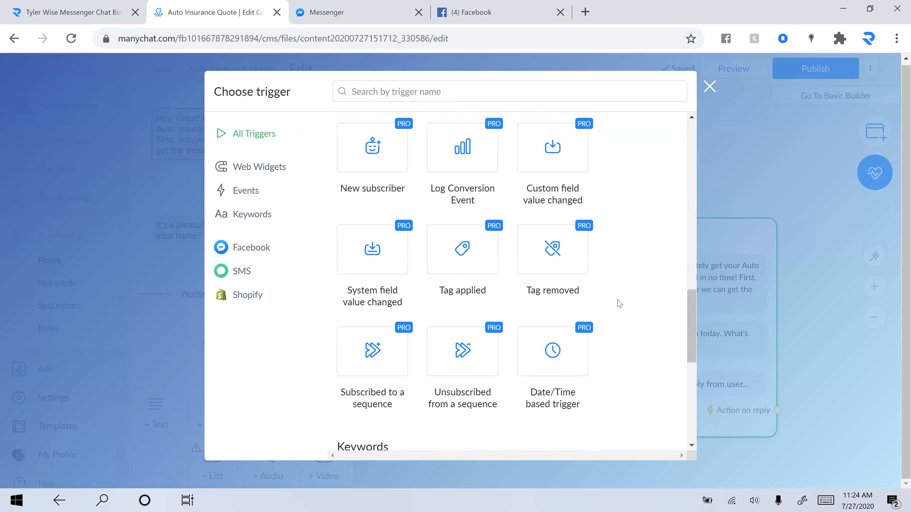
scroll(619, 303, down, 8)
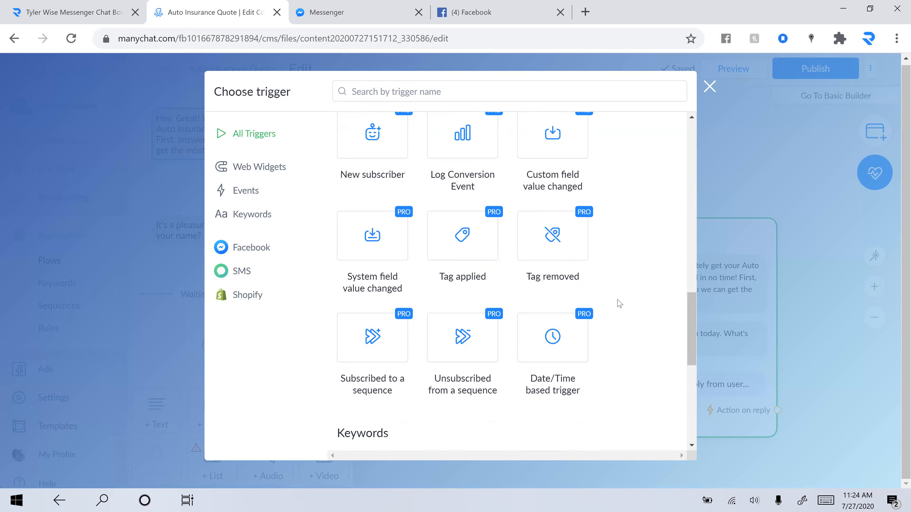
scroll(619, 303, down, 2)
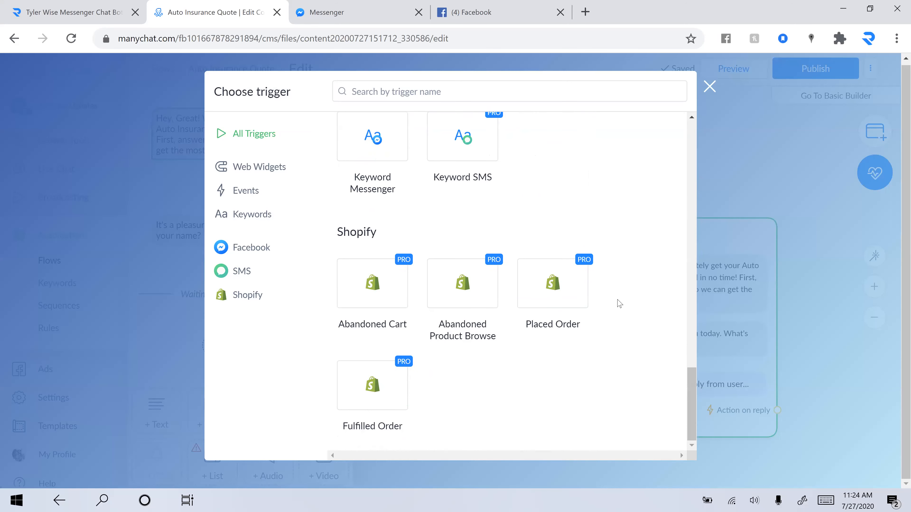
click(712, 88)
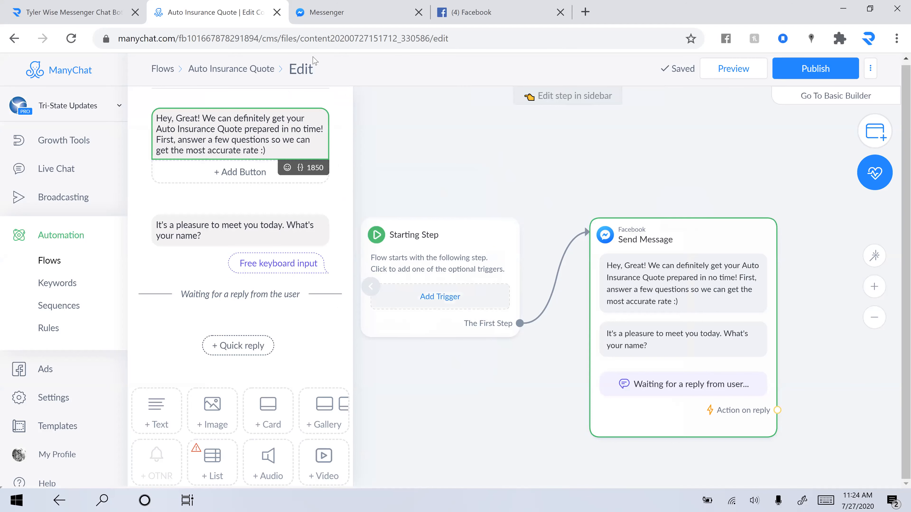
Step: Return to the Flows list and open the Introduction flow for editing
click(169, 69)
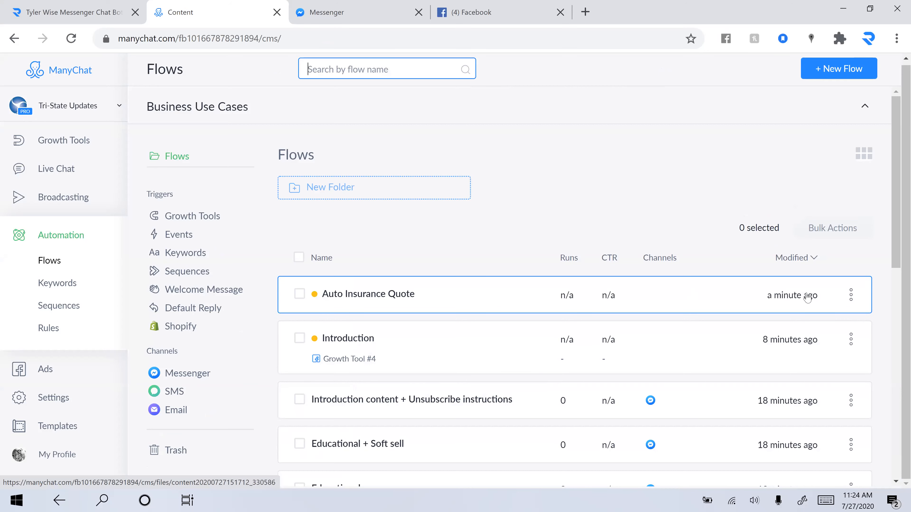
click(851, 295)
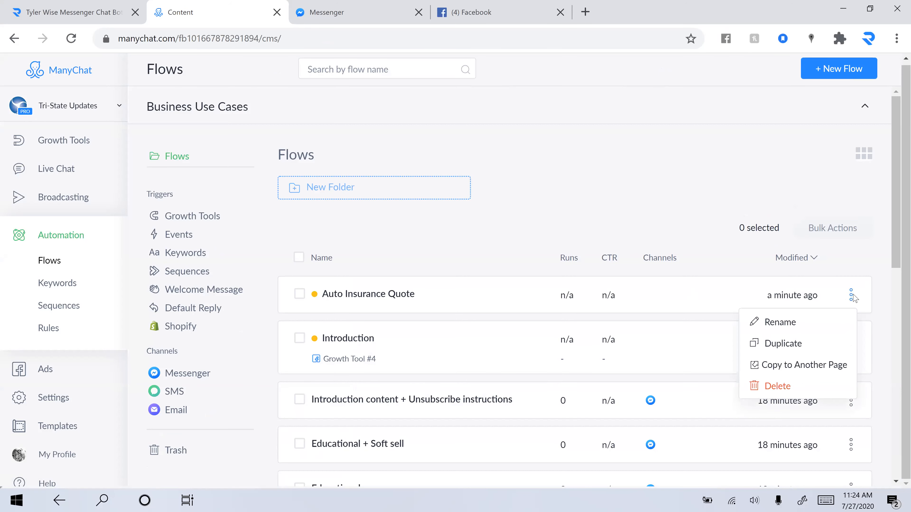
click(521, 367)
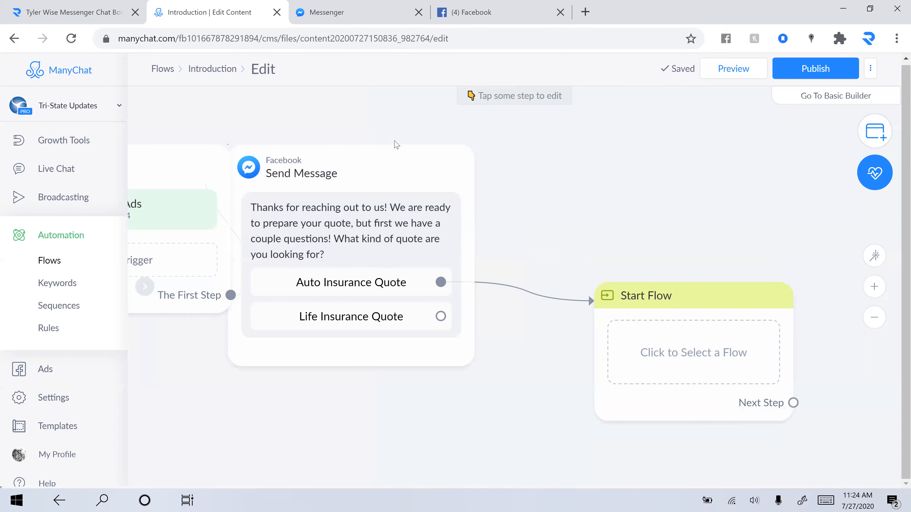
Step: Preview the Introduction content + Unsubscribe instructions flow, close the picker, and switch to Messenger
click(722, 362)
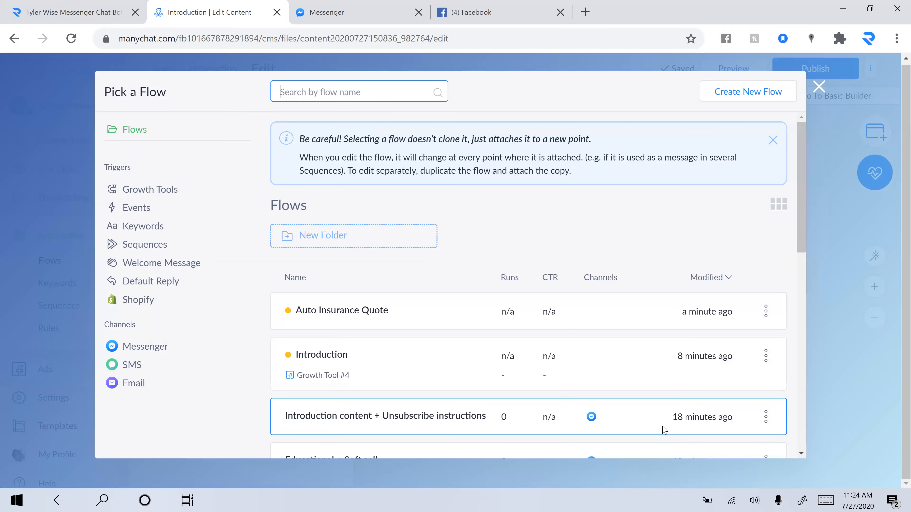
click(664, 430)
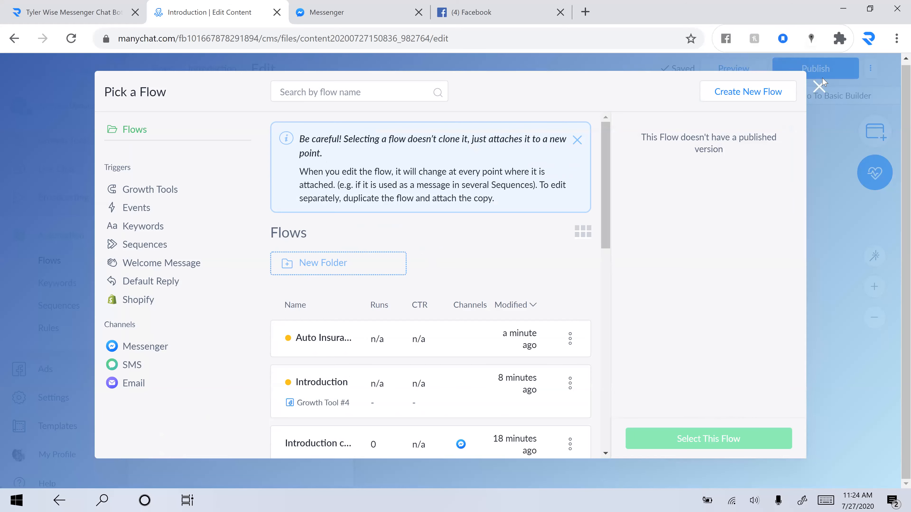
click(821, 88)
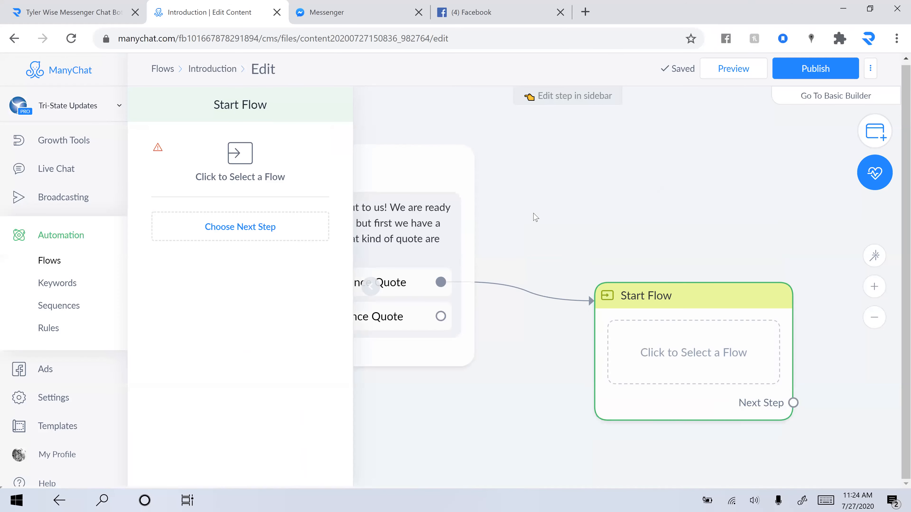
scroll(554, 221, down, 2)
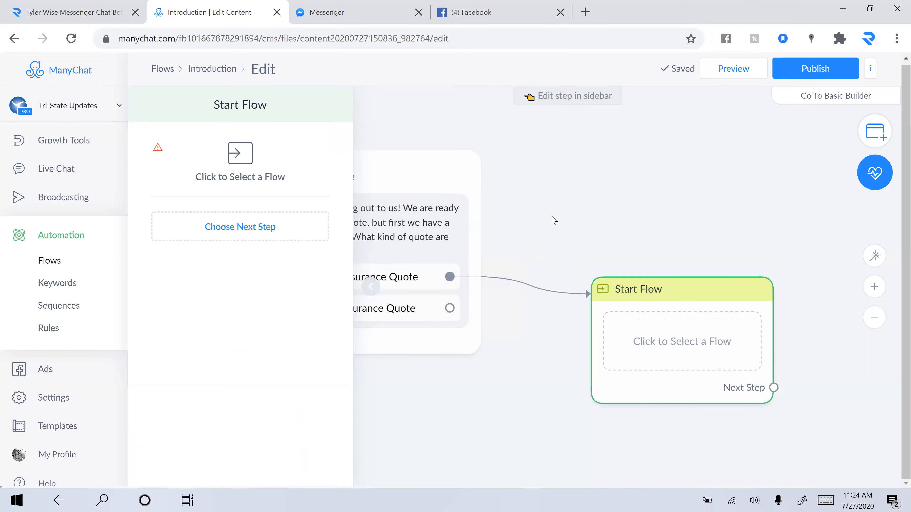
scroll(554, 220, down, 1)
scroll(554, 220, down, 3)
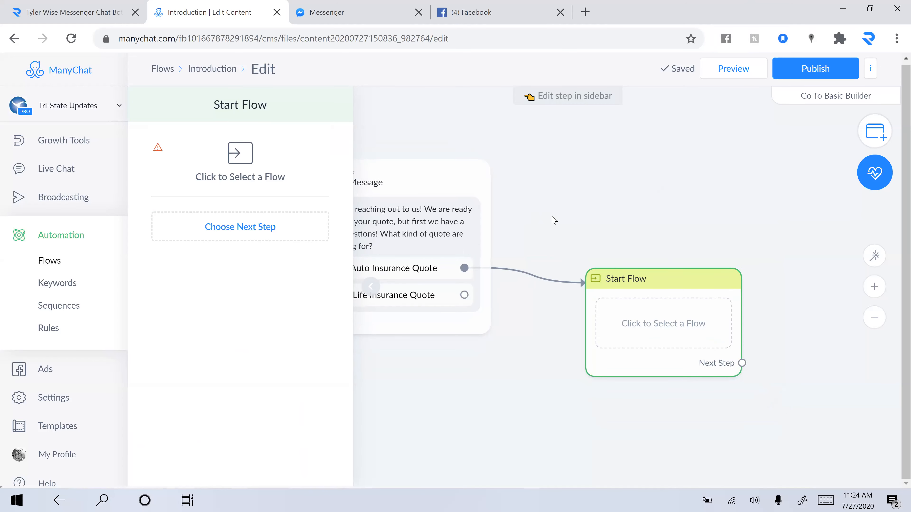
drag(554, 221, 626, 240)
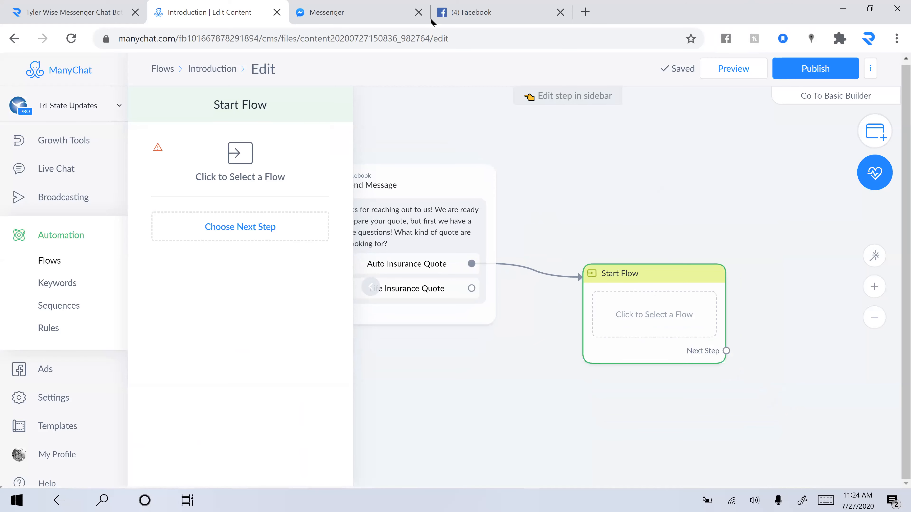
key(ctrl+Tab)
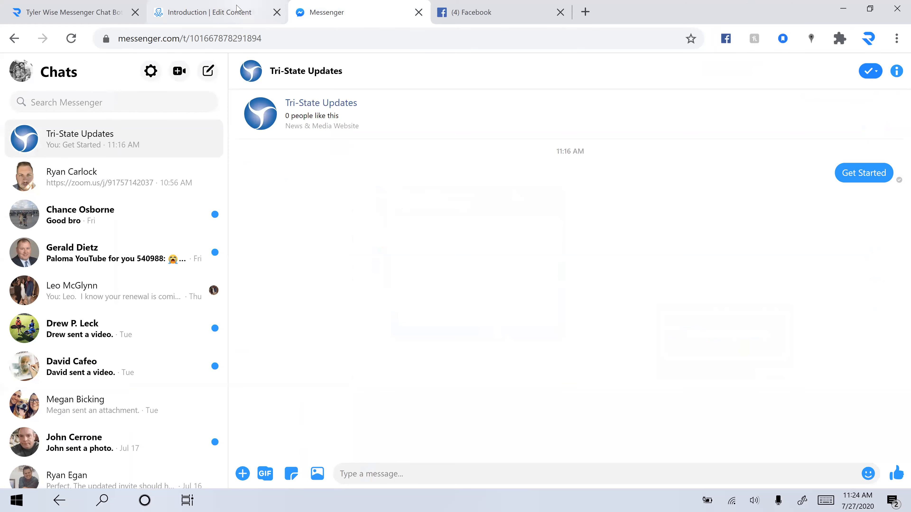
Step: Switch from Messenger back to the browser tab with the Introduction flow's Edit Content page
click(241, 10)
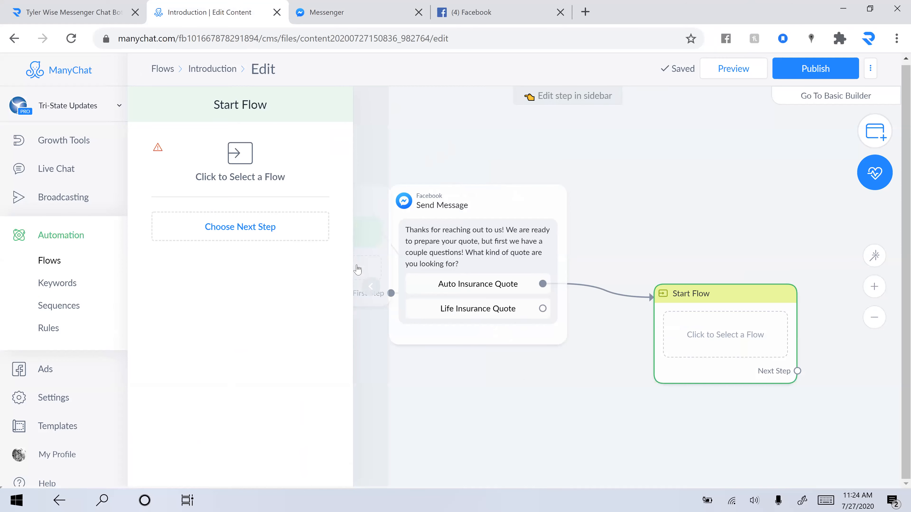
Step: Leave the Introduction canvas for the Flows list, with Auto Insurance Quote and Introduction at the top
scroll(634, 336, left, 4)
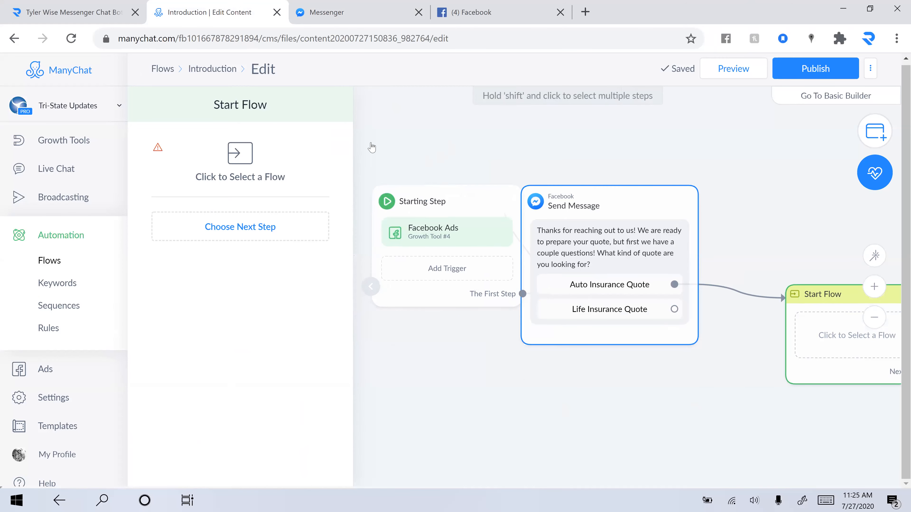
click(169, 70)
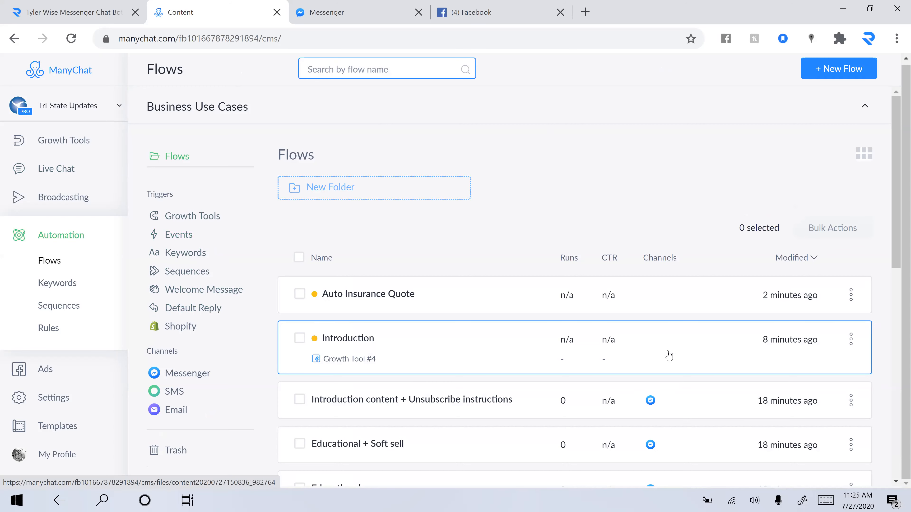
scroll(669, 355, down, 2)
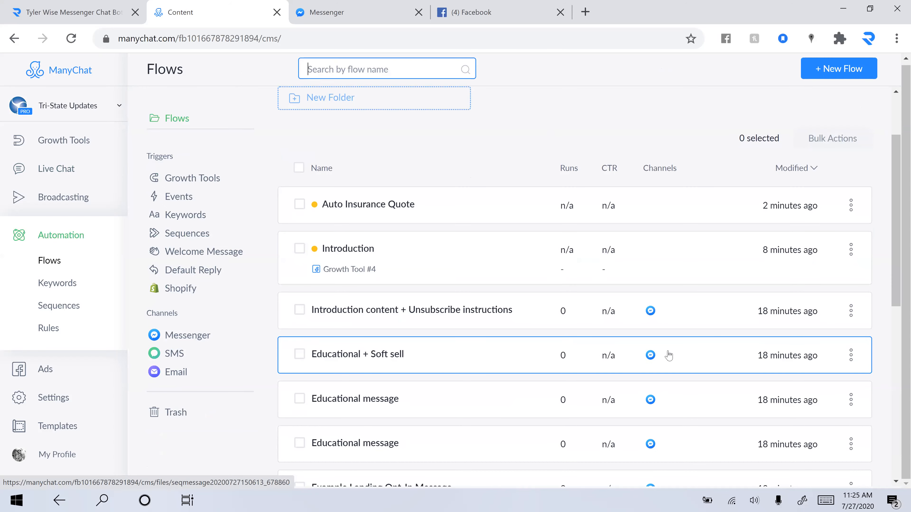
scroll(669, 354, down, 2)
scroll(668, 354, up, 3)
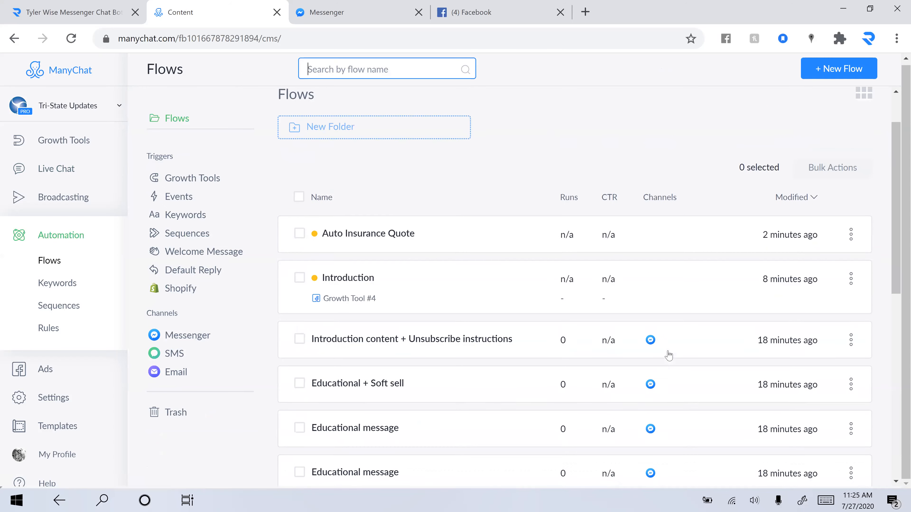